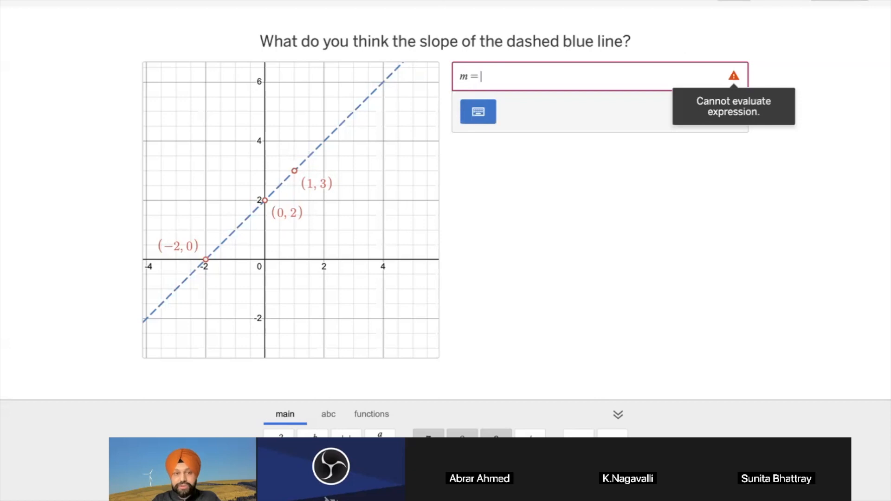
Test slopes 1 and 2 against the dashed blue line, and submit m = 1 as the answer
type("1")
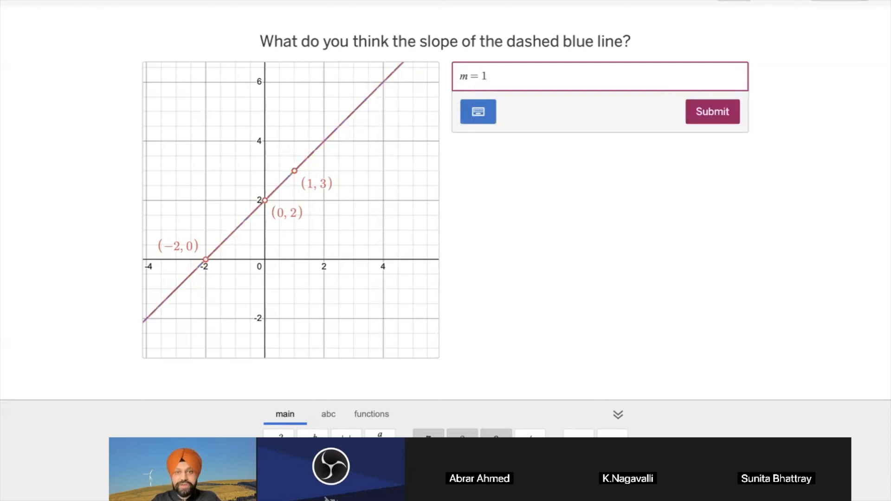
key("BackSpace")
type("2")
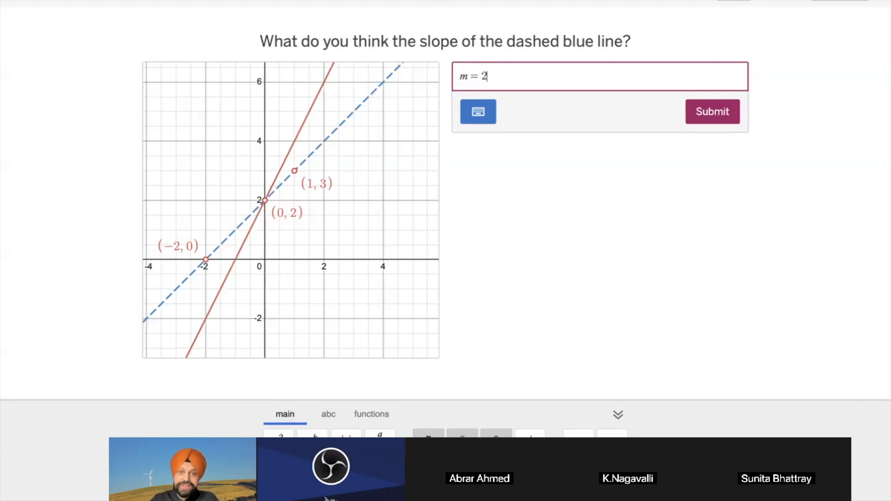
key("BackSpace")
type("1")
key("Return")
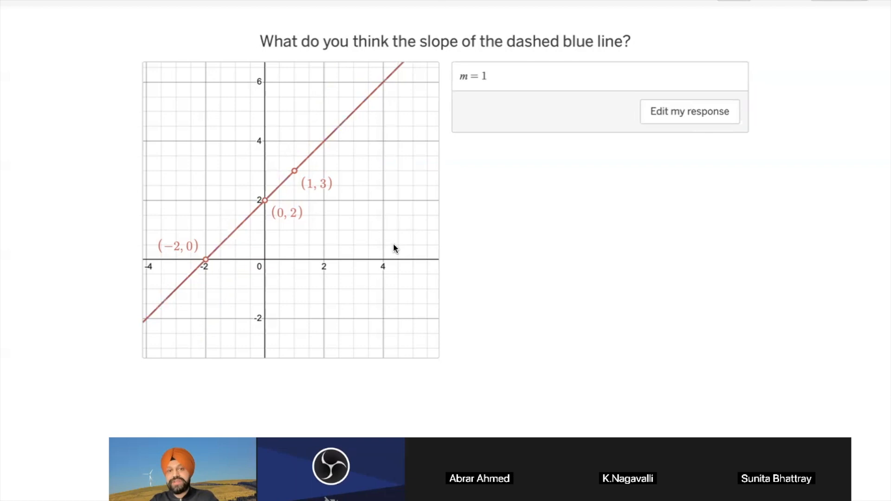
Advance through the slope code slide, the derivative question and its code slide to the Q3 expansion question
left_click(824, 3)
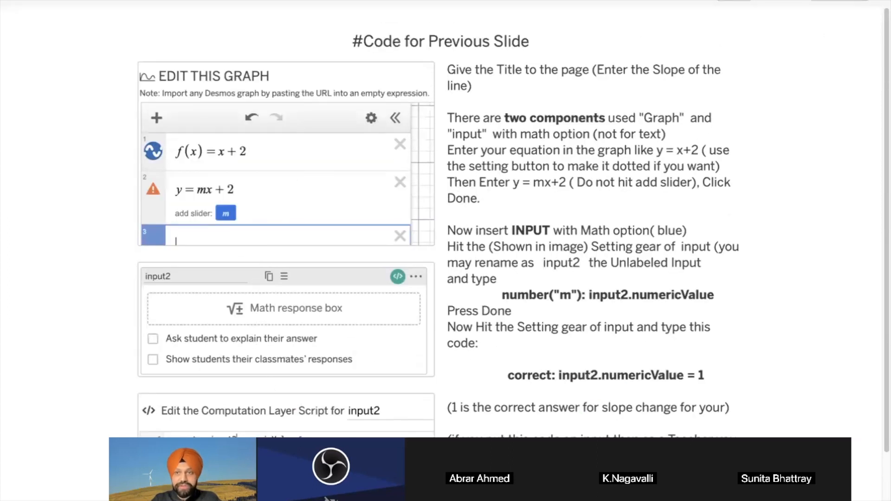
left_click(820, 5)
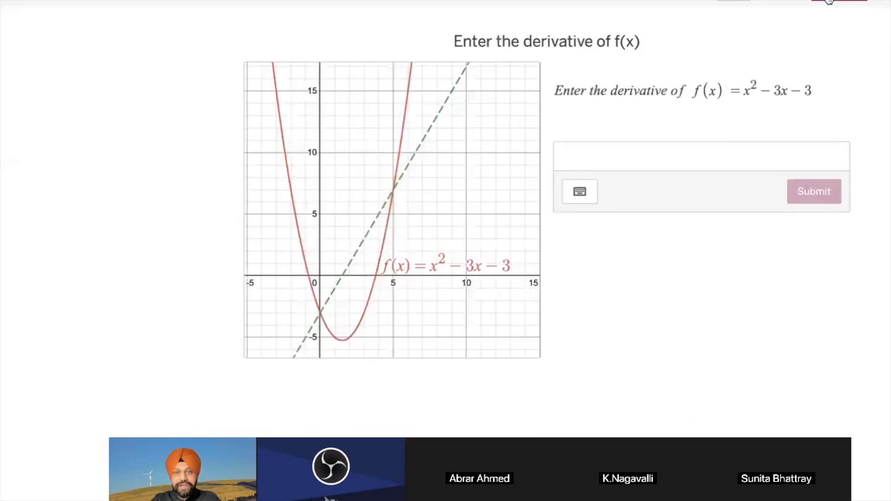
left_click(573, 154)
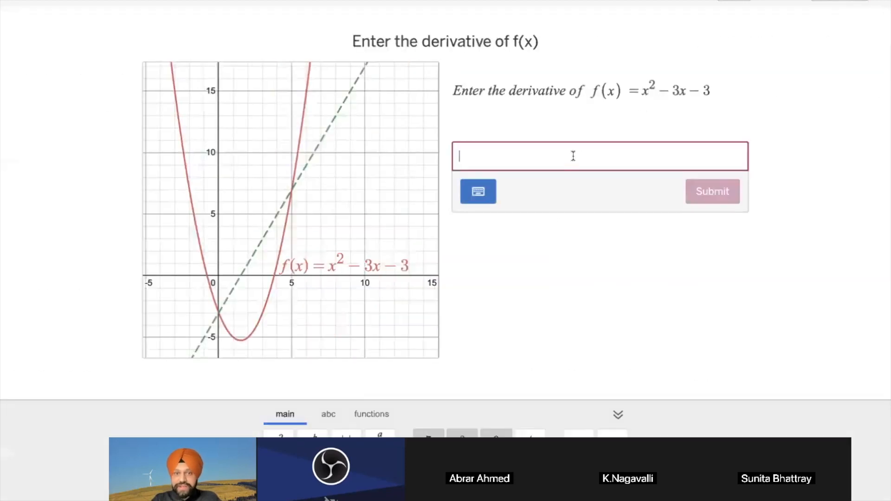
left_click(821, 5)
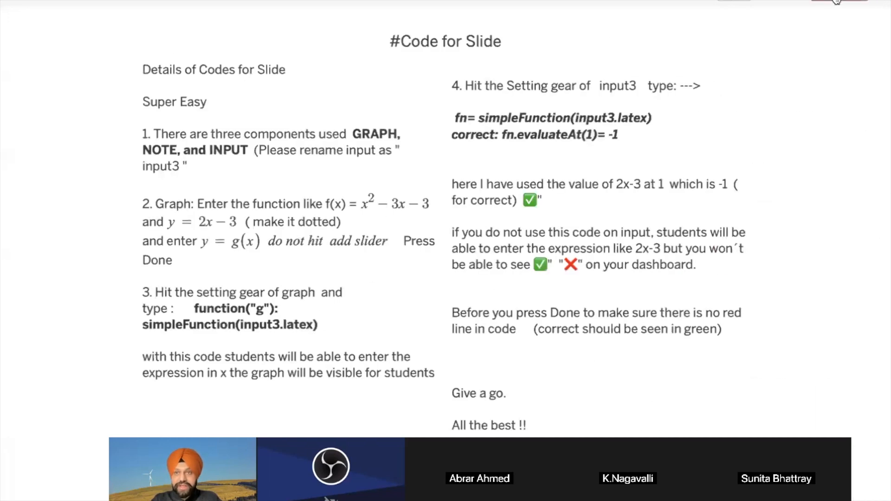
left_click(822, 5)
Submit x^4 − 1 as the expansion in Q3 and exit the full-screen view to the activity page
left_click(342, 108)
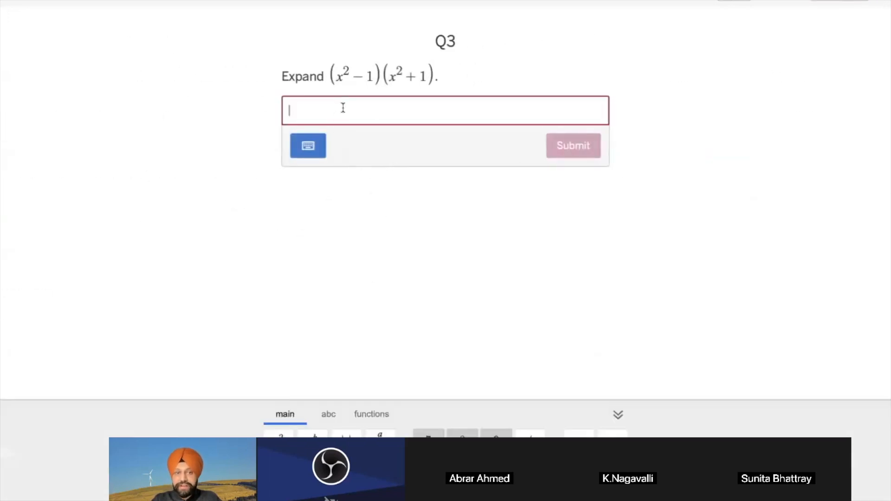
type("x")
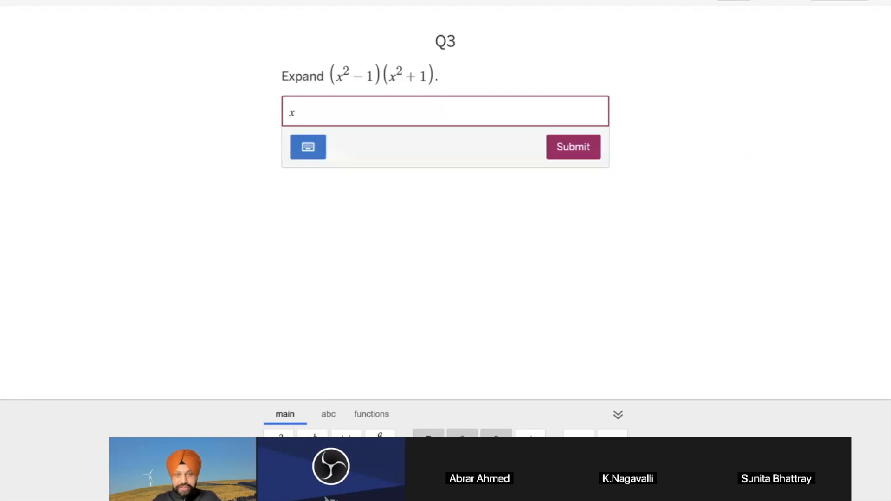
type("^4-1")
key("Return")
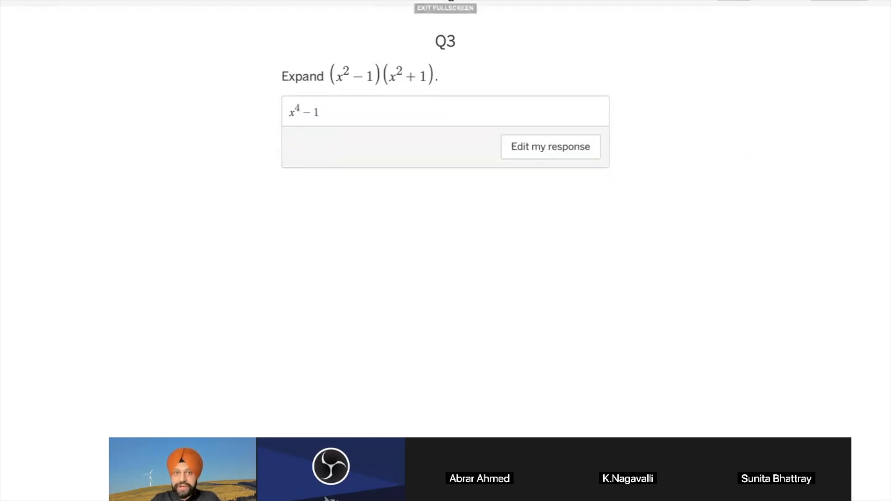
left_click(446, 2)
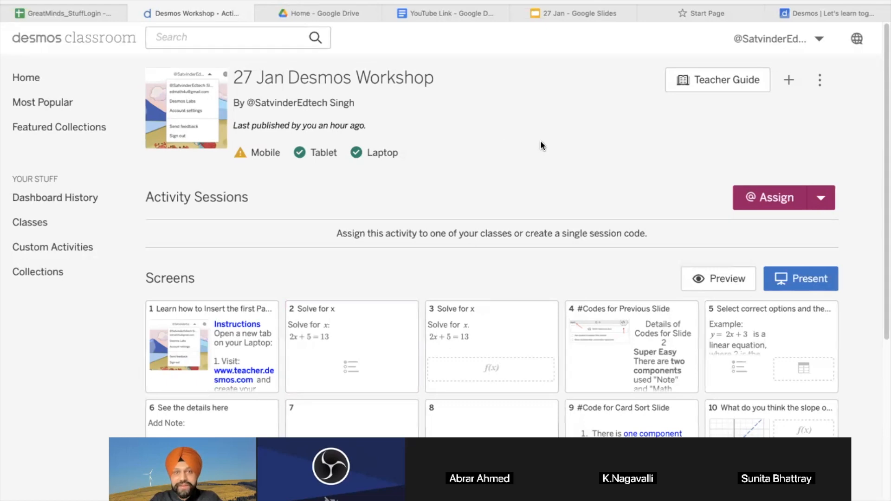
Switch to the YouTube Link document in Google Docs and copy the link address of My YouTube Channel
left_click(442, 16)
scroll(463, 261, "down", 3)
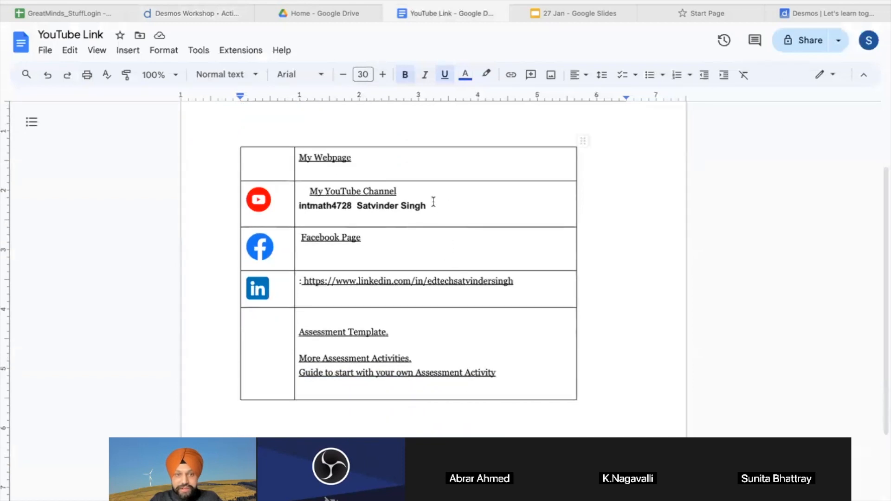
left_click(390, 192)
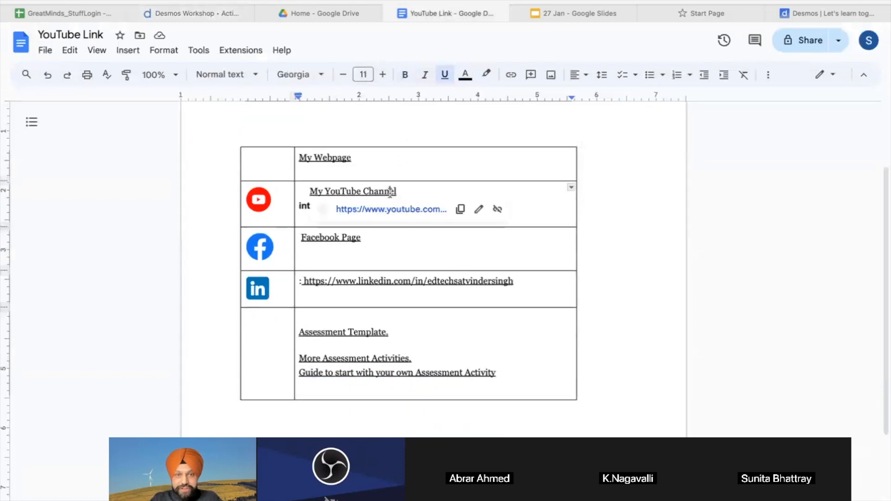
left_click(461, 209)
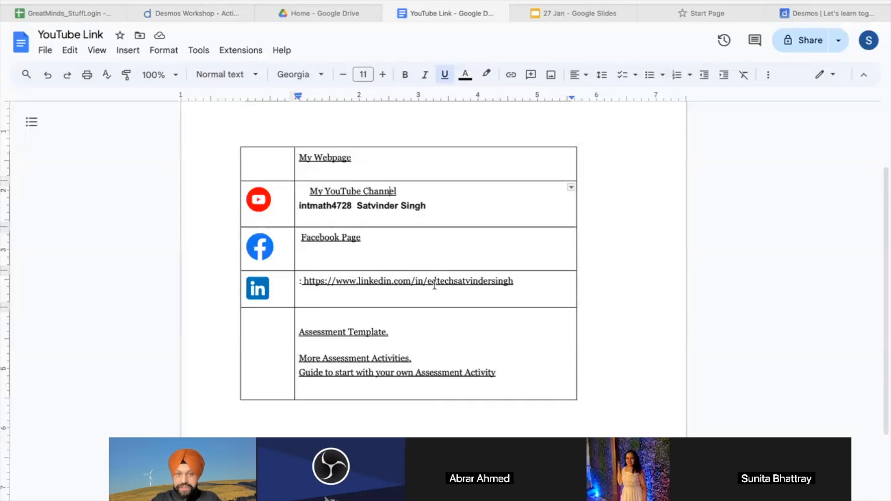
key("Down")
key("Down")
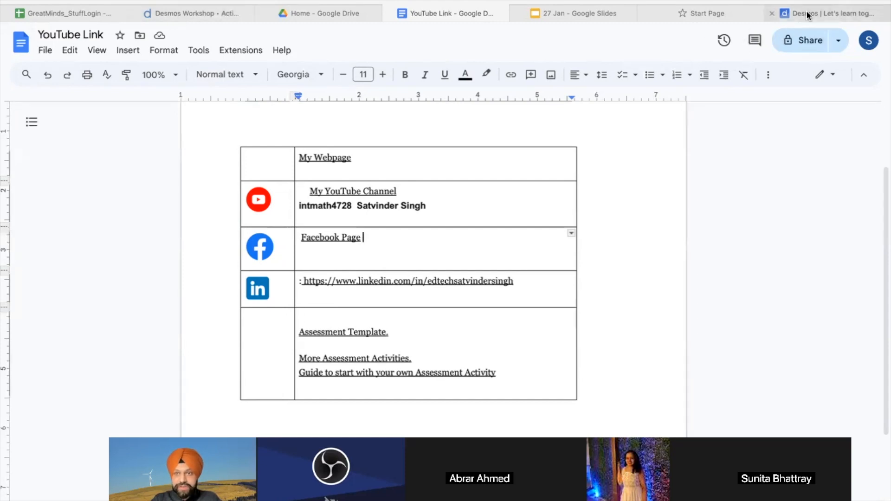
Switch to the Desmos home page, place it beside the Desmos Workshop page, and log in with the saved email and password
left_click_drag(806, 12, 306, 15)
scroll(490, 343, "down", 6)
scroll(491, 338, "up", 6)
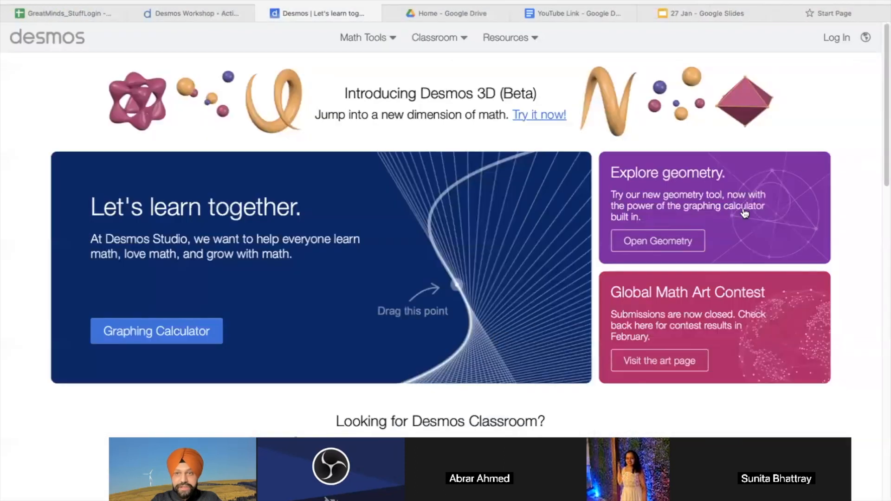
left_click(834, 40)
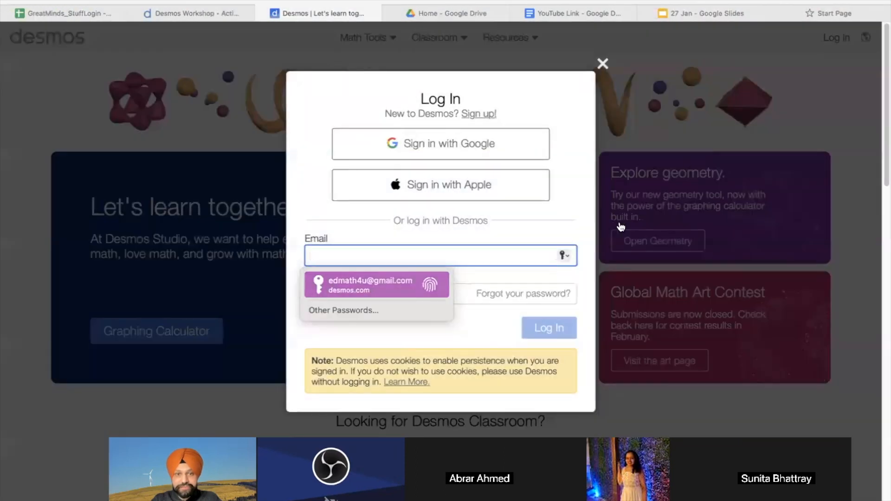
key("Return")
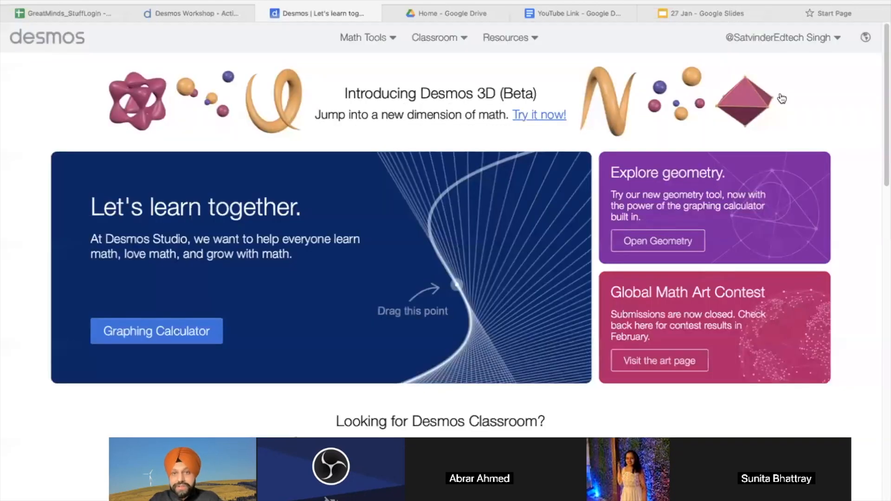
Look at the account menu and the profile information in the Desmos account settings
left_click(841, 40)
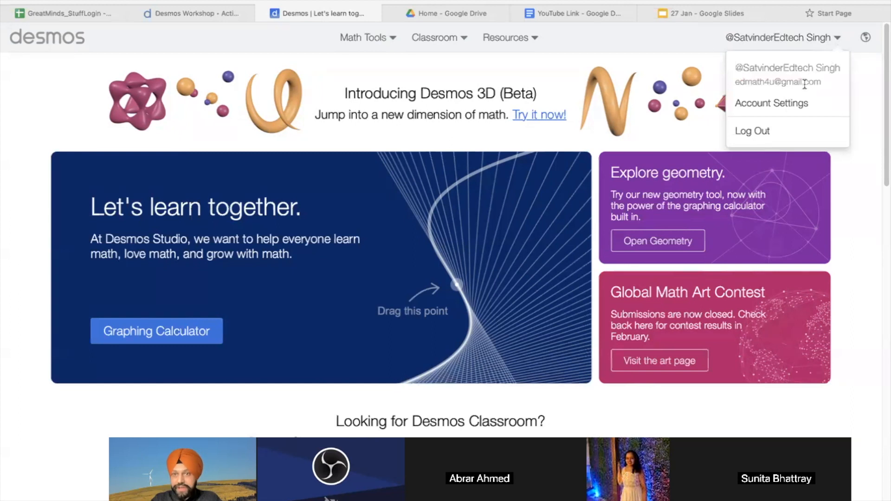
left_click(779, 106)
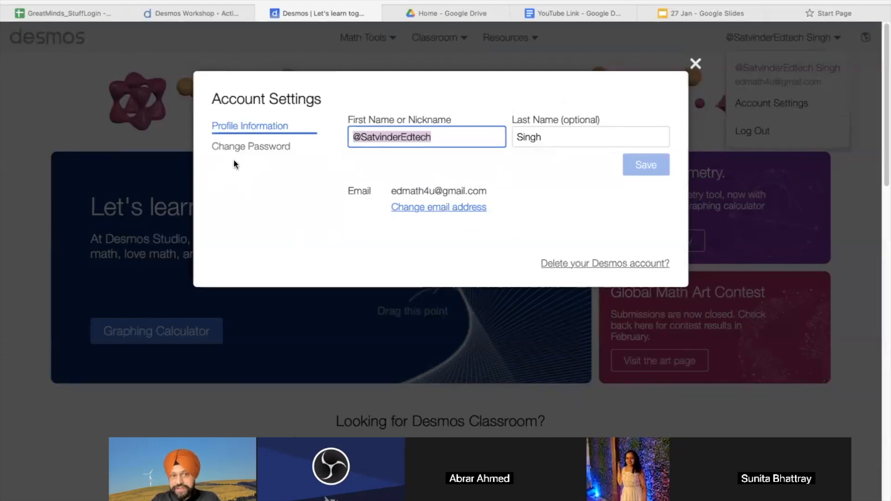
left_click(695, 63)
left_click(825, 39)
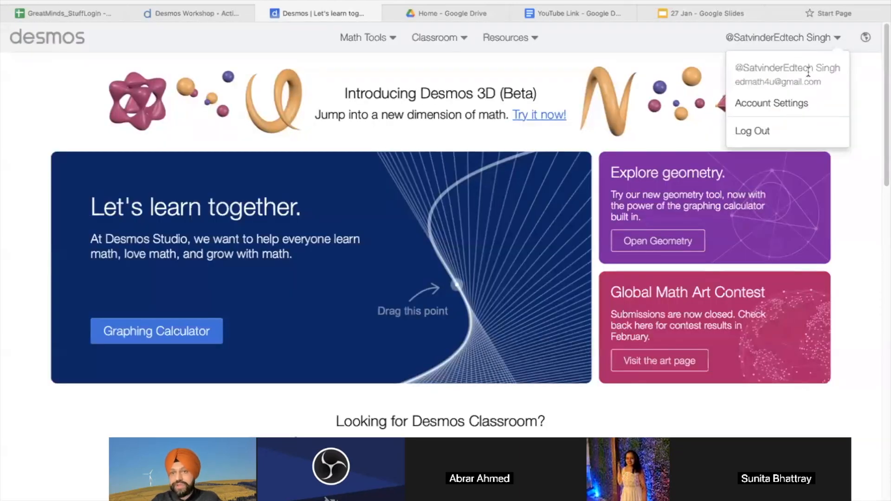
left_click(784, 41)
left_click(786, 43)
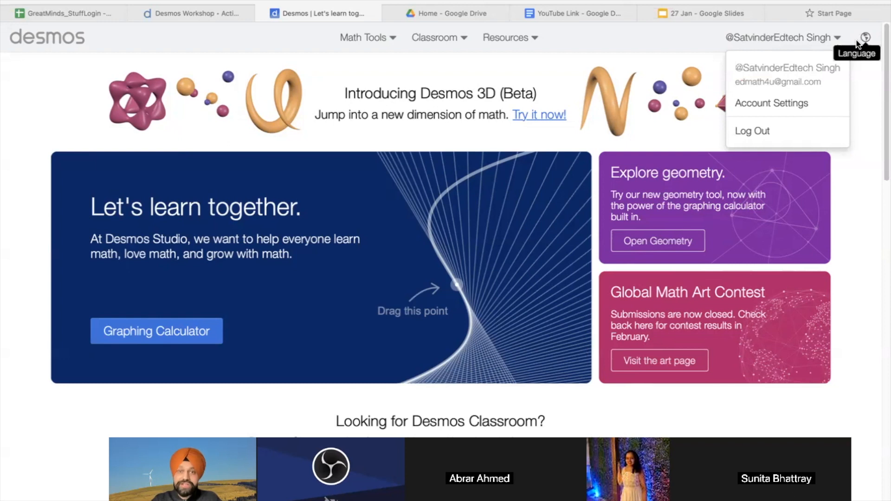
left_click(859, 109)
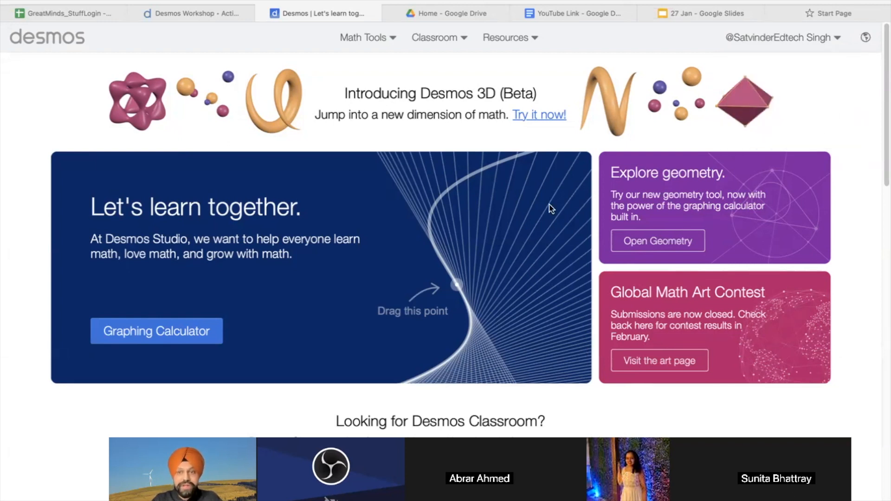
Find the Desmos Classroom section for teachers on the home page and open Teacher Home
scroll(480, 241, "down", 5)
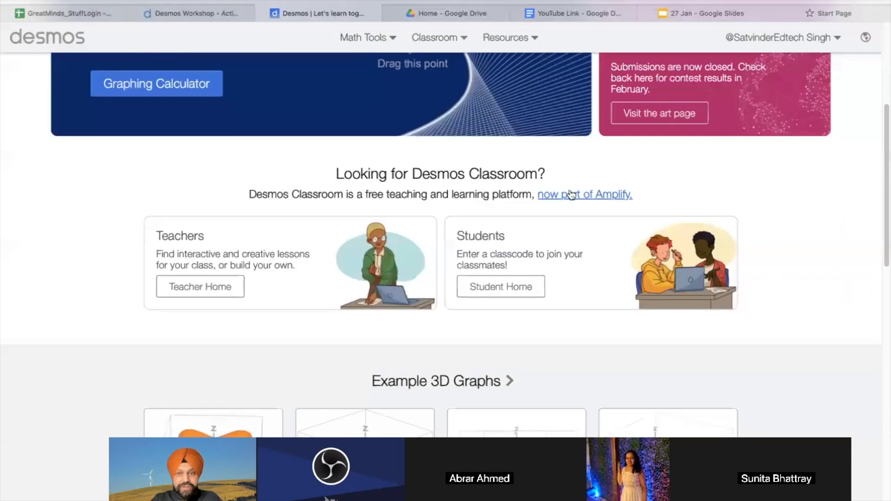
scroll(630, 220, "up", 5)
scroll(242, 266, "down", 5)
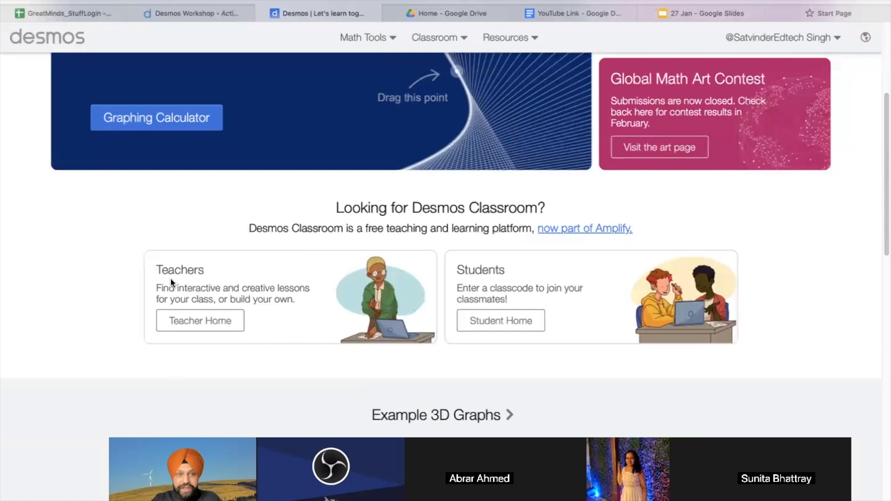
left_click_drag(171, 270, 210, 271)
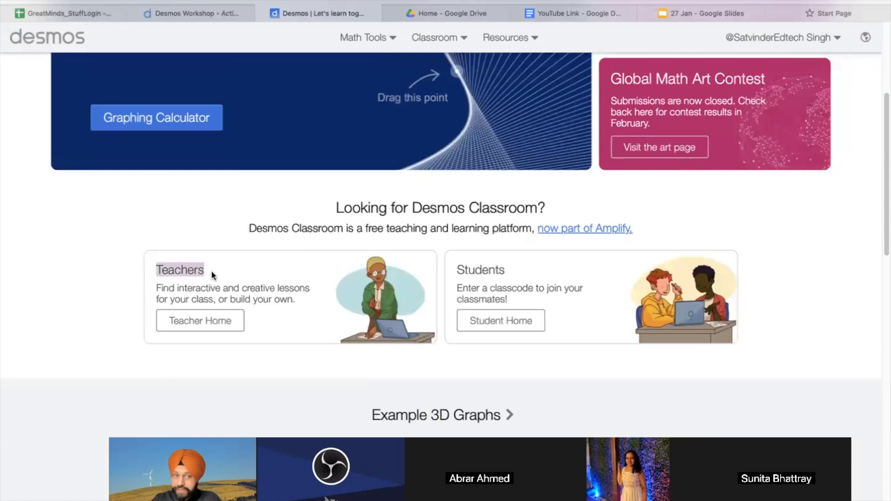
left_click(197, 319)
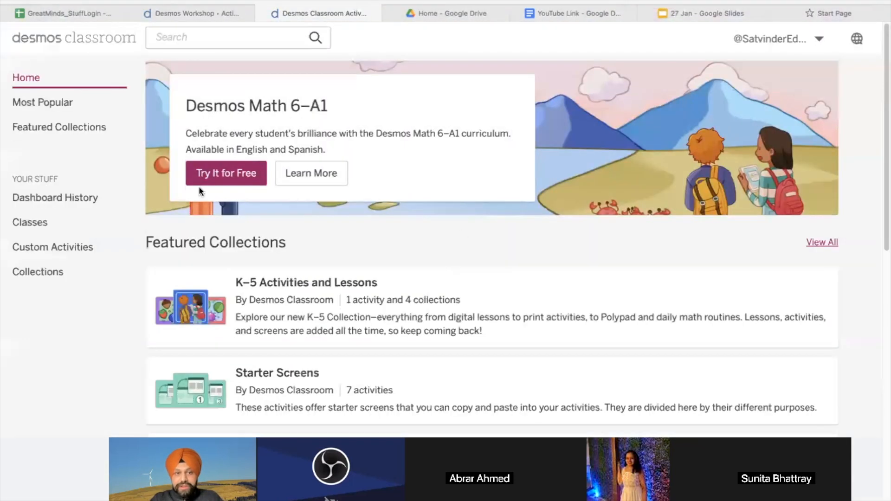
Open Desmos Labs for the account and review which features are enabled
left_click(817, 36)
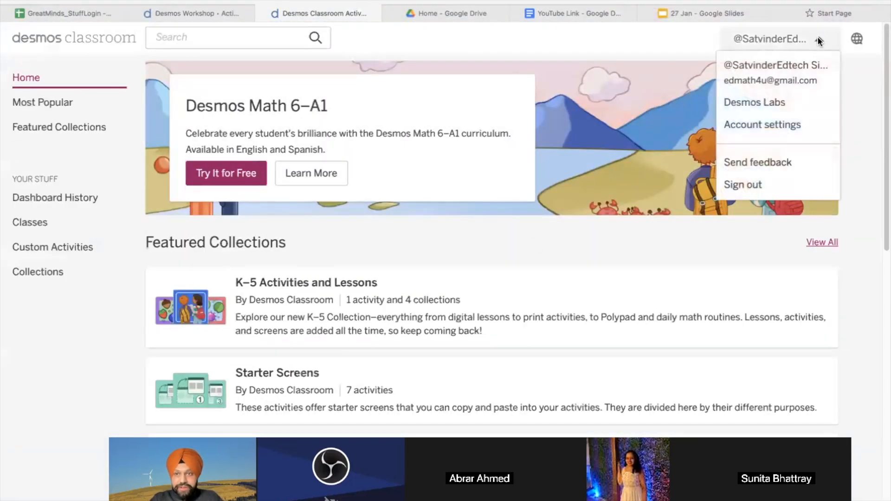
left_click(750, 104)
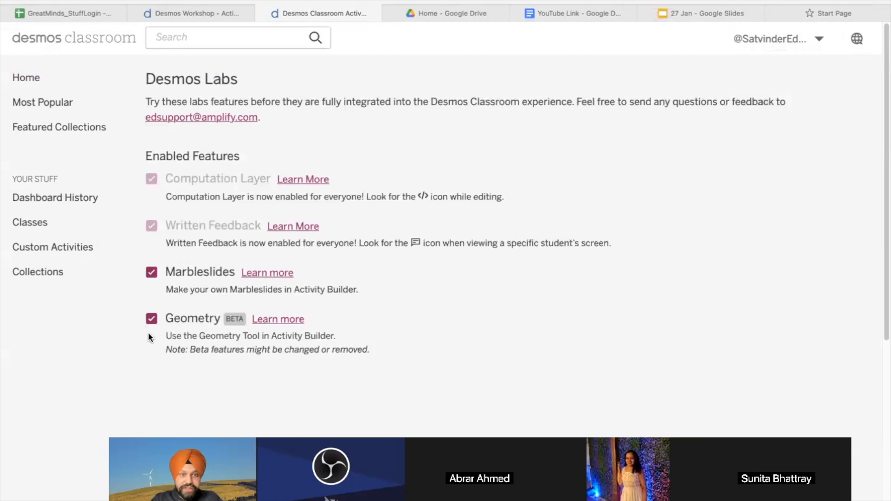
scroll(158, 316, "down", 1)
scroll(158, 319, "down", 2)
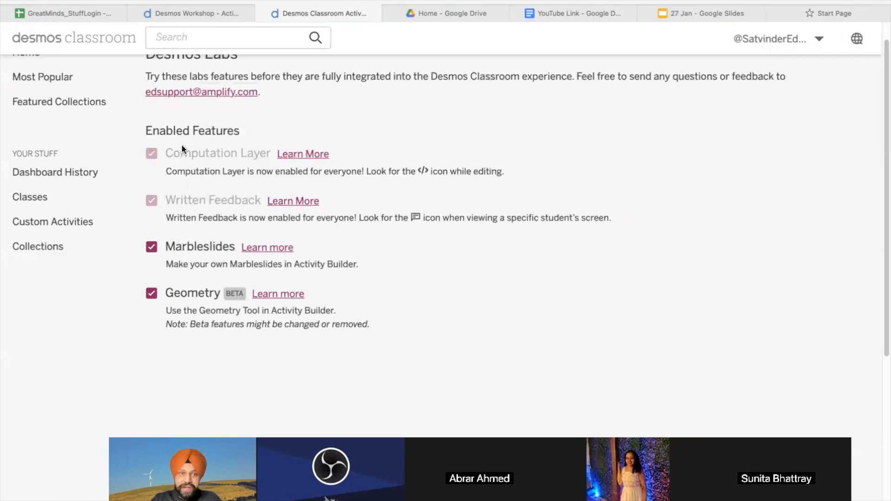
scroll(385, 287, "up", 1)
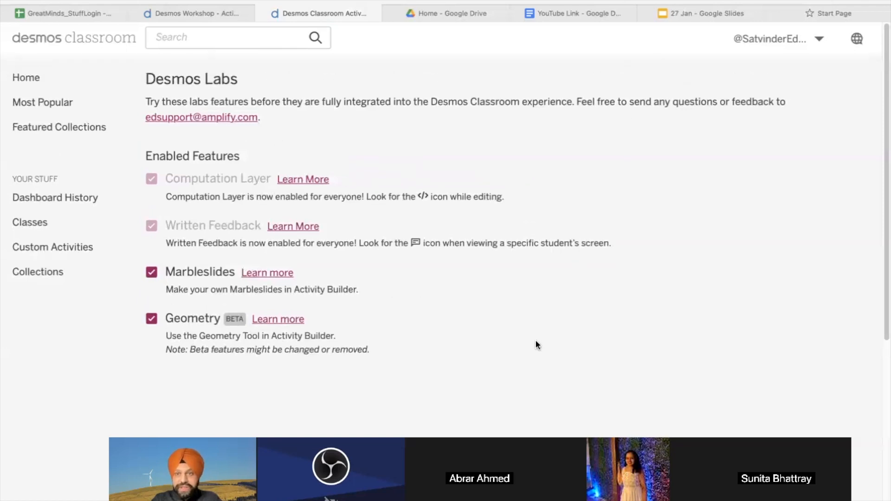
Return to the Desmos Classroom home page and look over its featured collections and search field
left_click(44, 79)
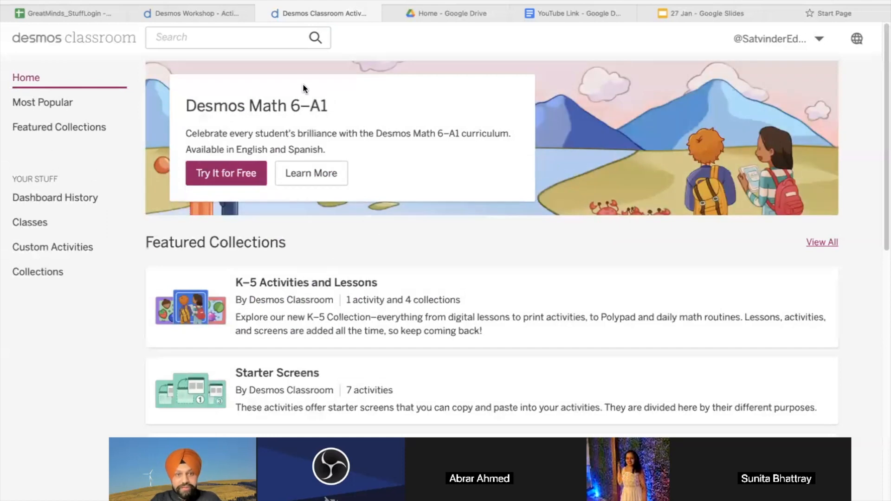
scroll(344, 306, "down", 5)
scroll(343, 300, "up", 5)
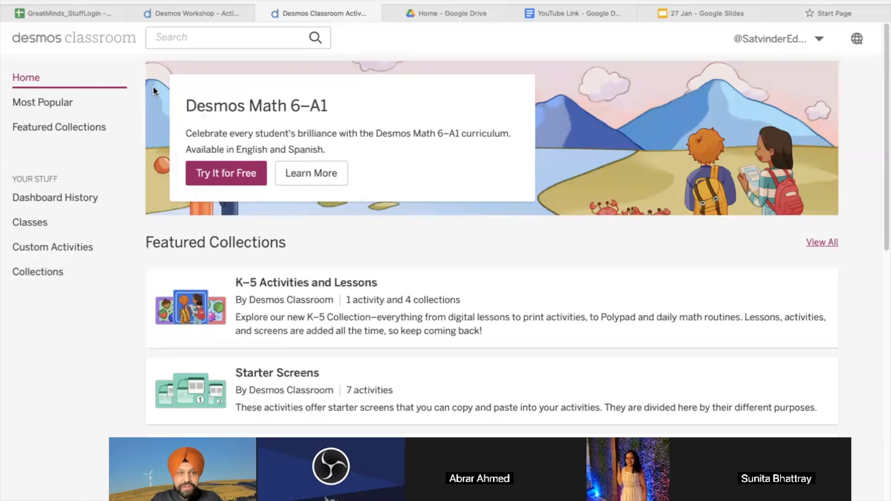
left_click(184, 38)
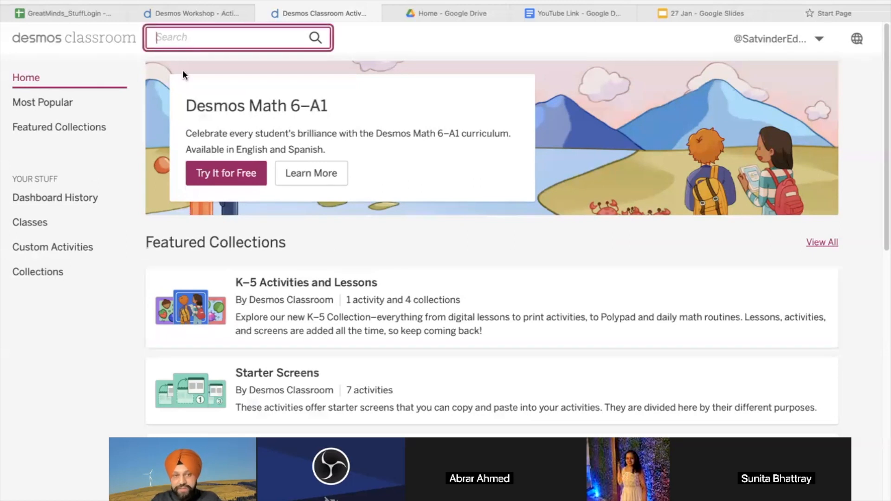
left_click(55, 344)
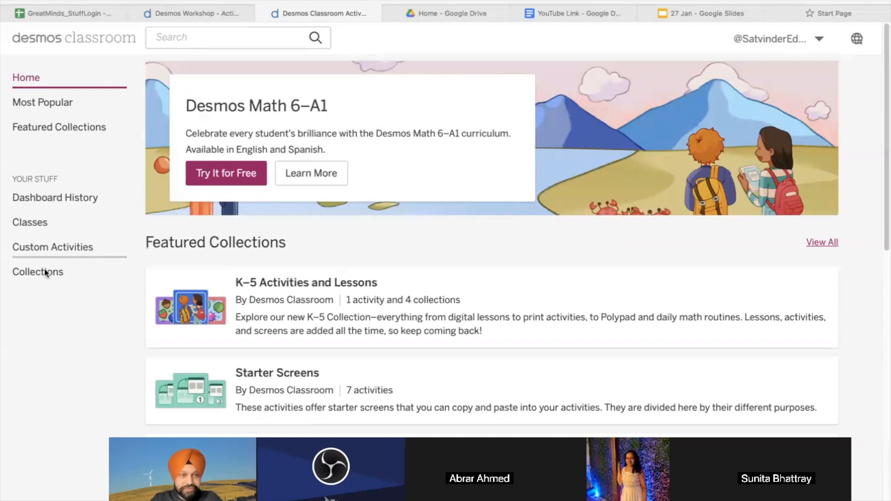
Open the Custom Activities list and look over the activities created in the account
left_click(62, 249)
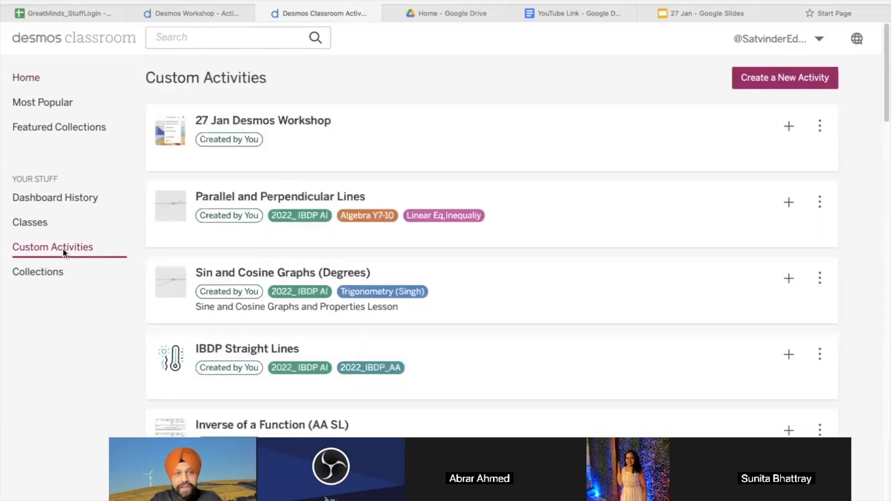
mouse_move(195, 124)
left_mouse_down()
mouse_move(221, 121)
mouse_move(191, 118)
left_mouse_up()
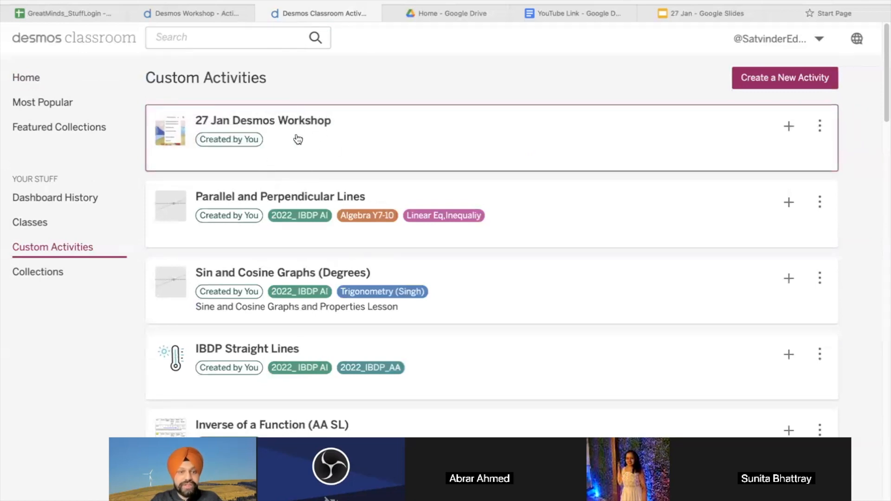
scroll(462, 291, "down", 6)
scroll(461, 293, "up", 5)
scroll(460, 295, "down", 10)
scroll(459, 293, "up", 11)
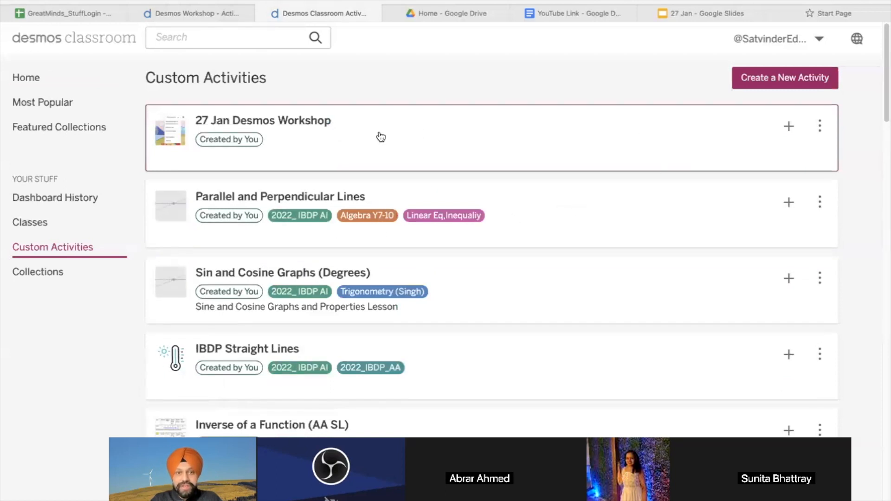
Create a new custom activity named "Activity-1 ( Algebra)" with no description
left_click(768, 83)
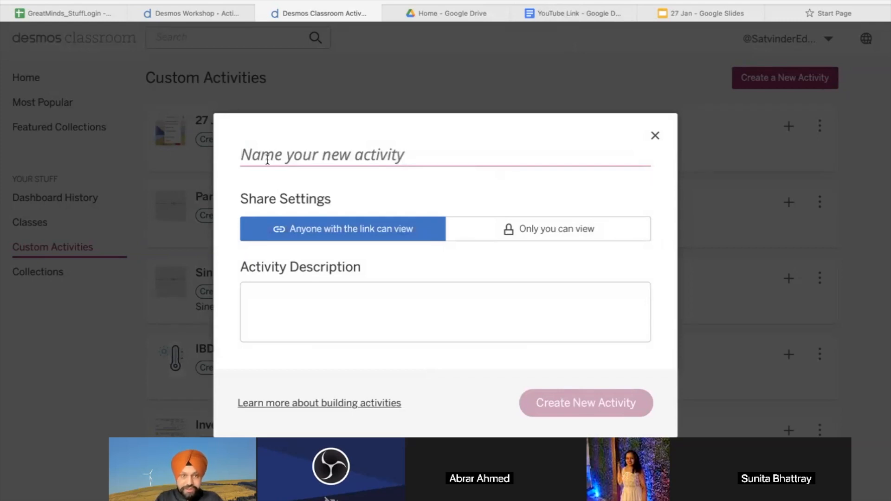
type("Activity")
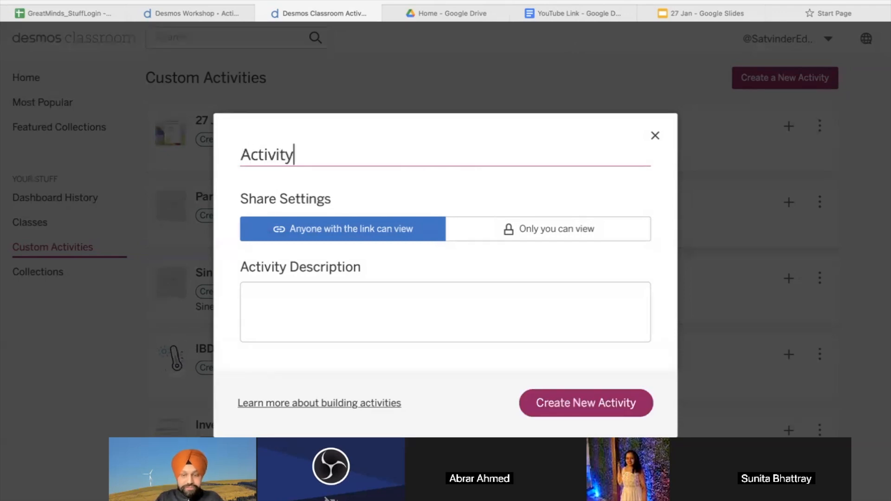
type("-1")
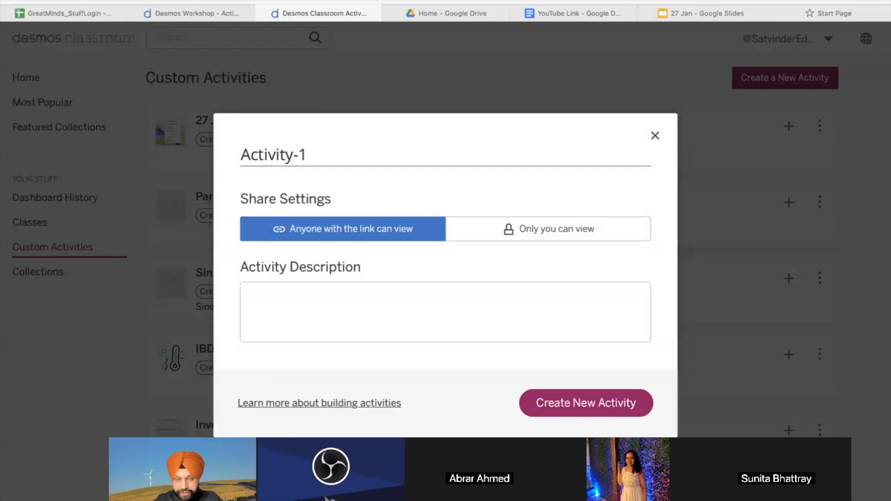
type(" ( Algebra")
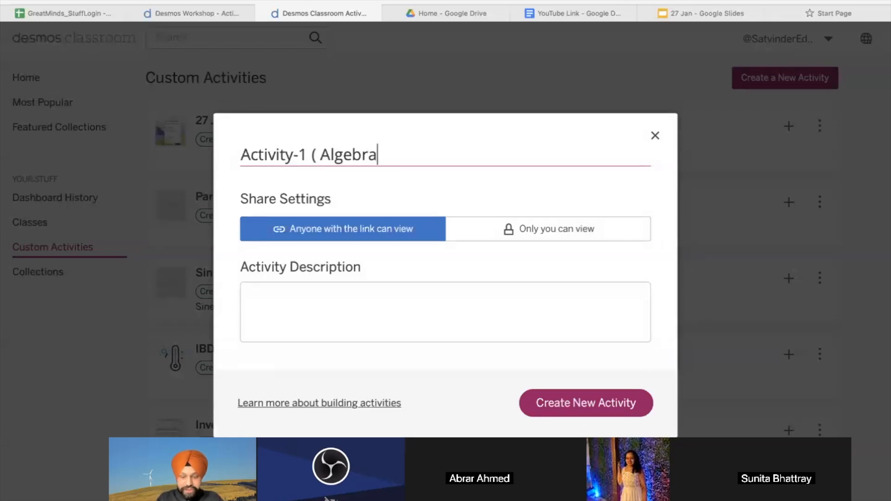
type(")")
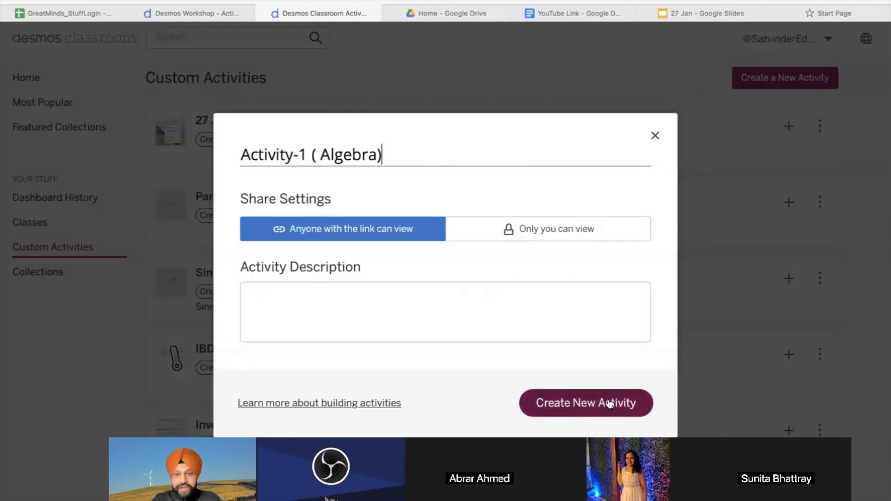
left_click(255, 299)
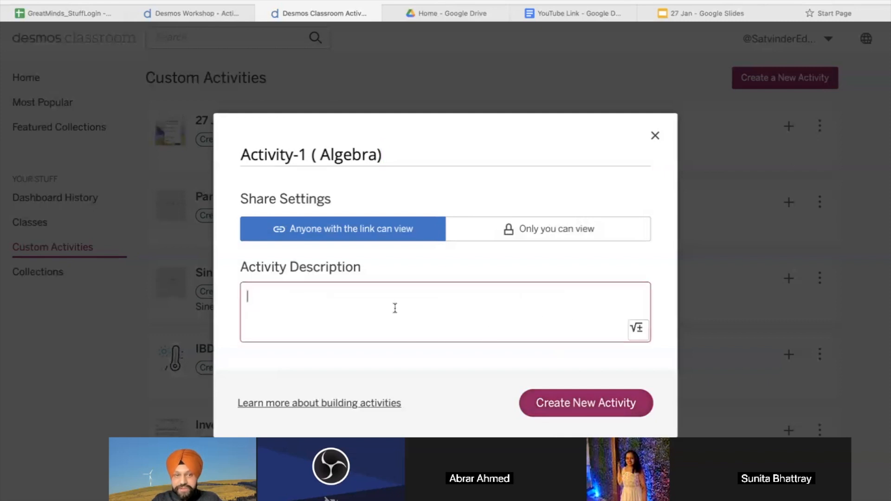
left_click(568, 402)
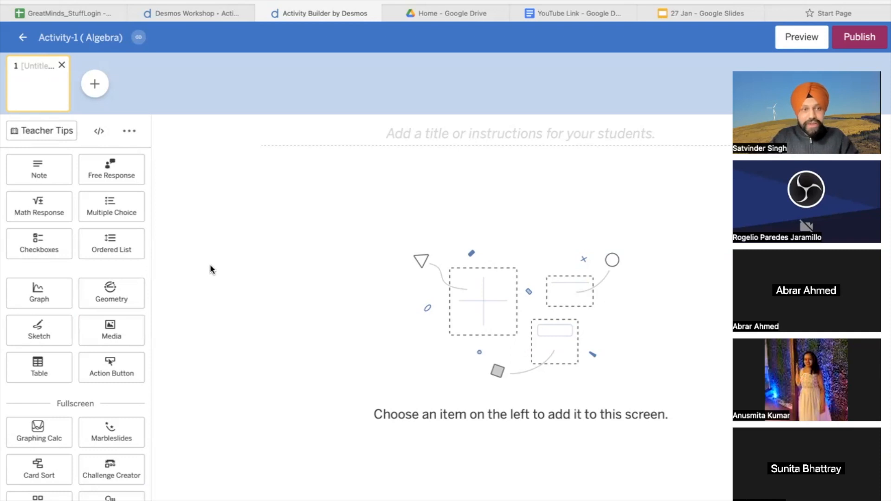
Add a second screen to the activity and place a note on it reading "Solve for x"
left_click(95, 86)
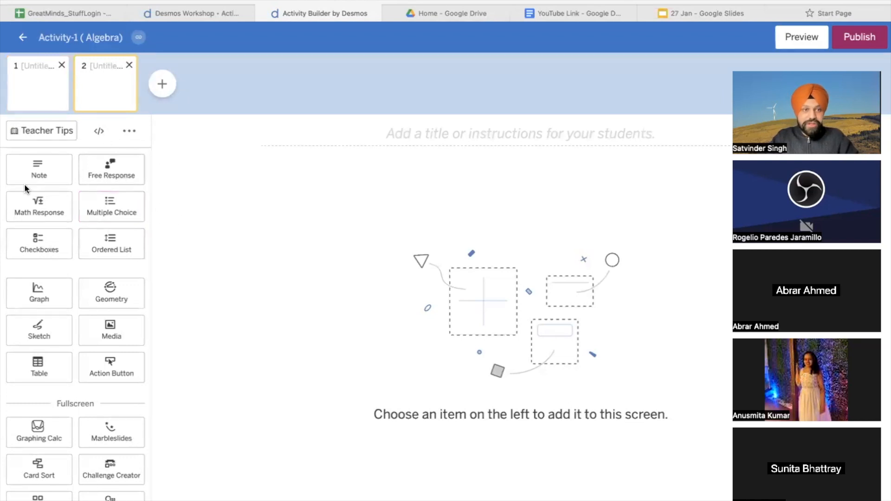
left_click(39, 175)
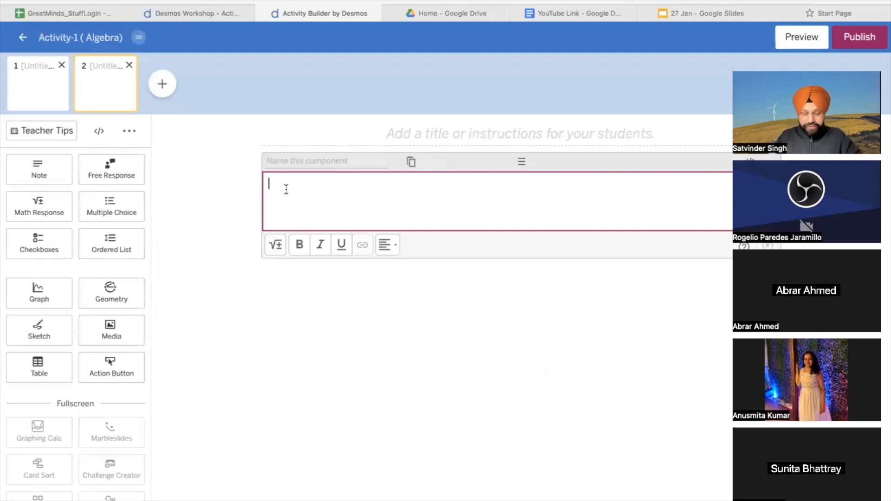
type("Sol")
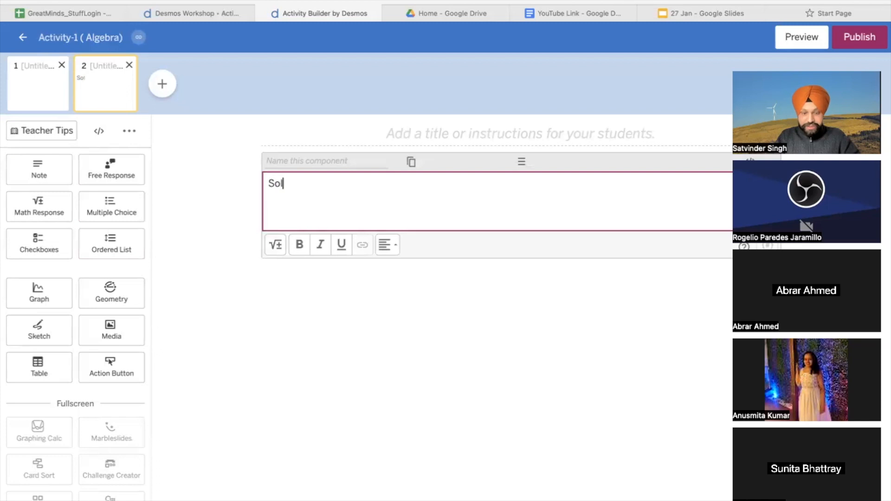
type("ve fo")
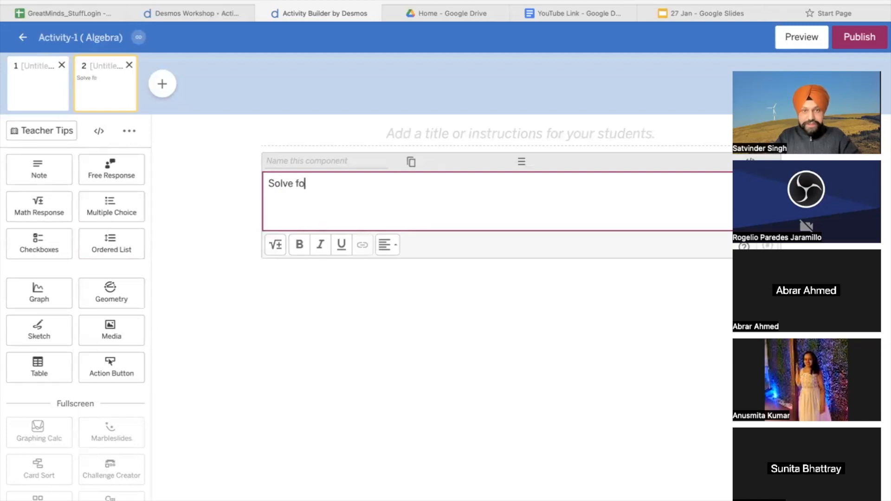
type("r x")
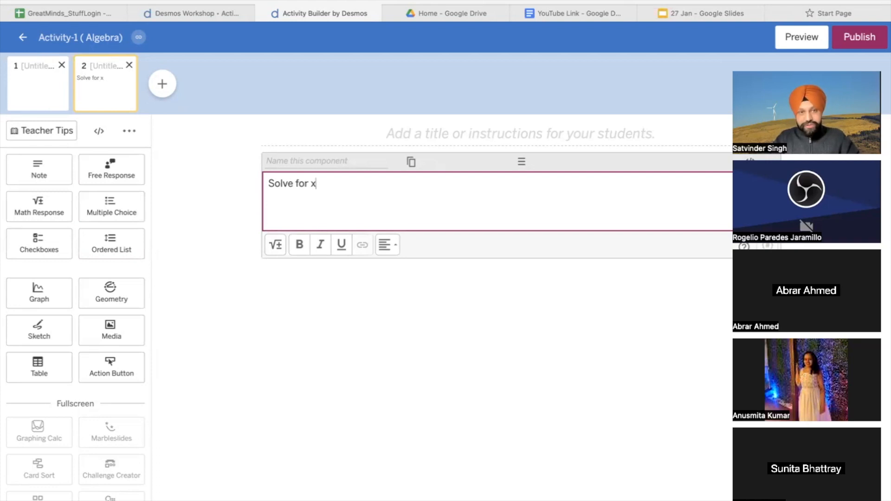
Replace the plain x in the note with a math-formatted x followed by a colon
key("BackSpace")
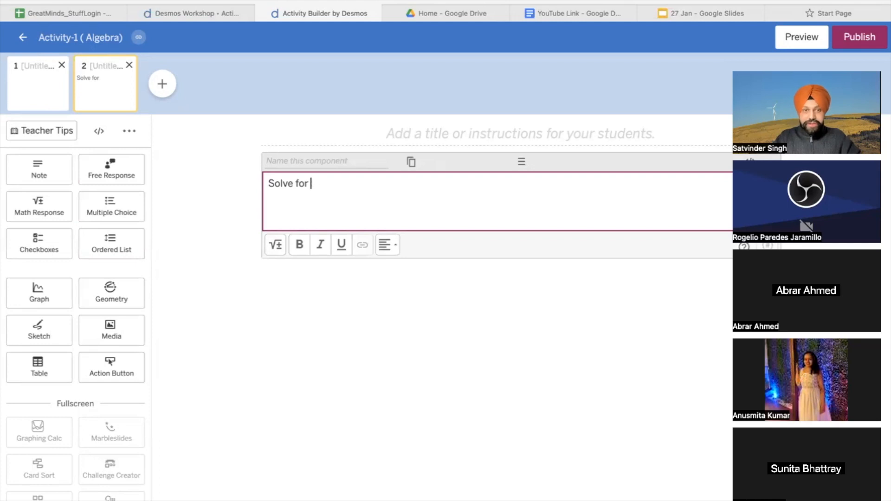
left_click(276, 246)
type("x")
left_click(345, 185)
left_click(316, 185)
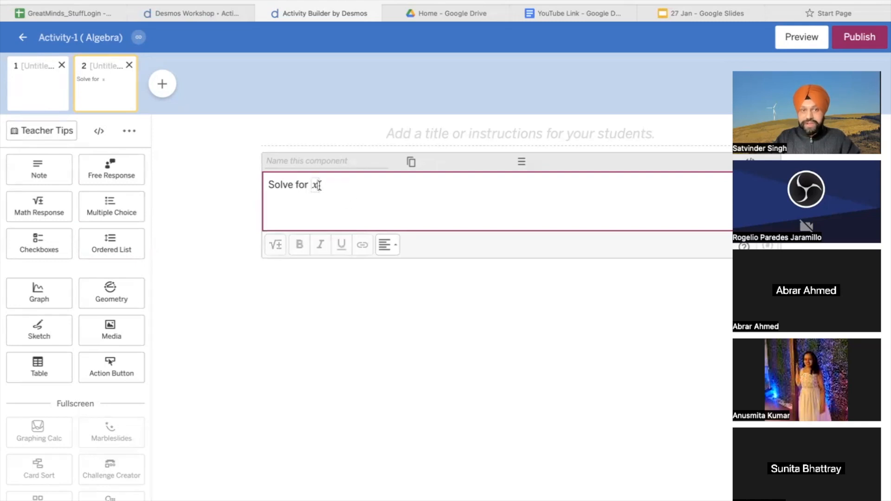
type(":")
key("Return")
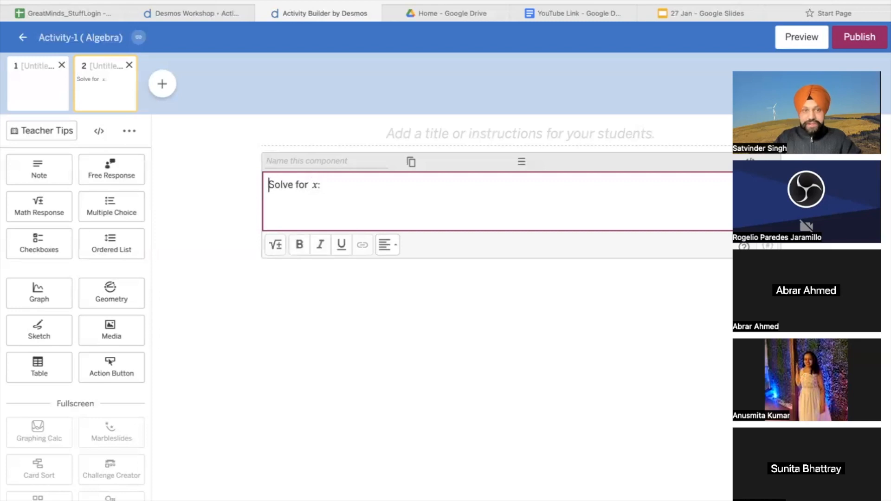
left_click(342, 187)
key("Right")
key("Right")
key("Right")
key("Right")
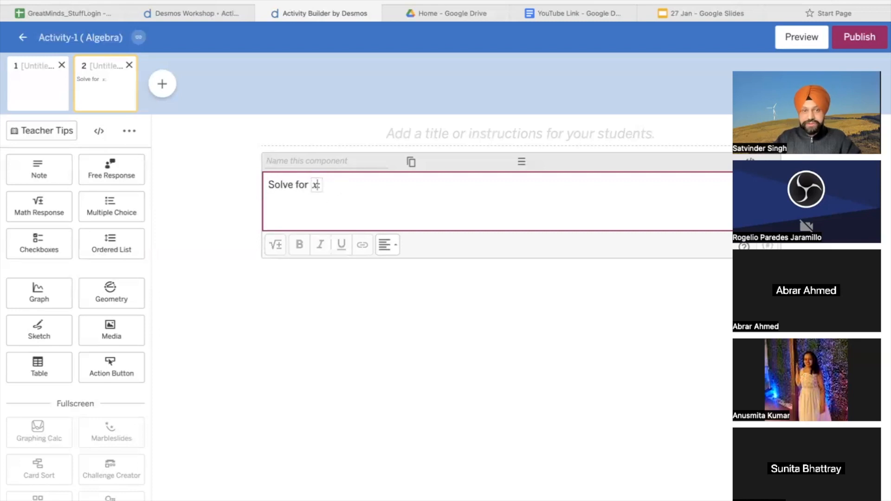
Add the math-formatted equation 3x-4=x+5 on a new line below "Solve for x:" in the note
key("Return")
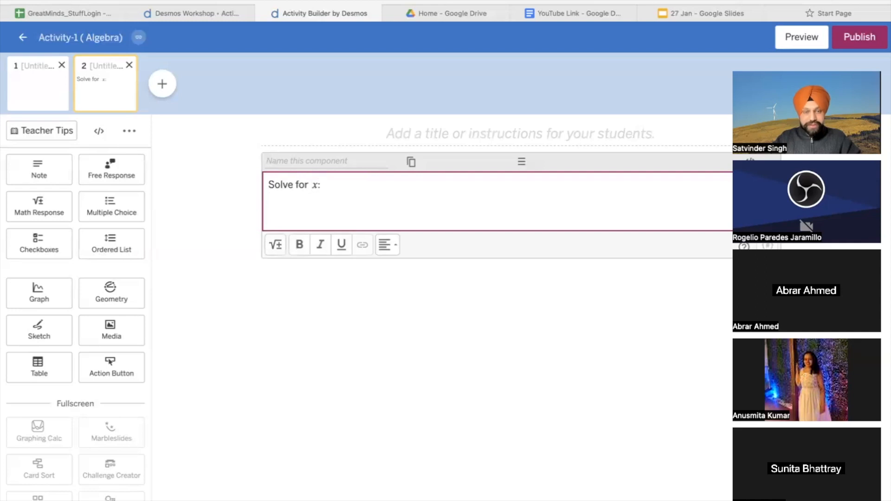
left_click(277, 243)
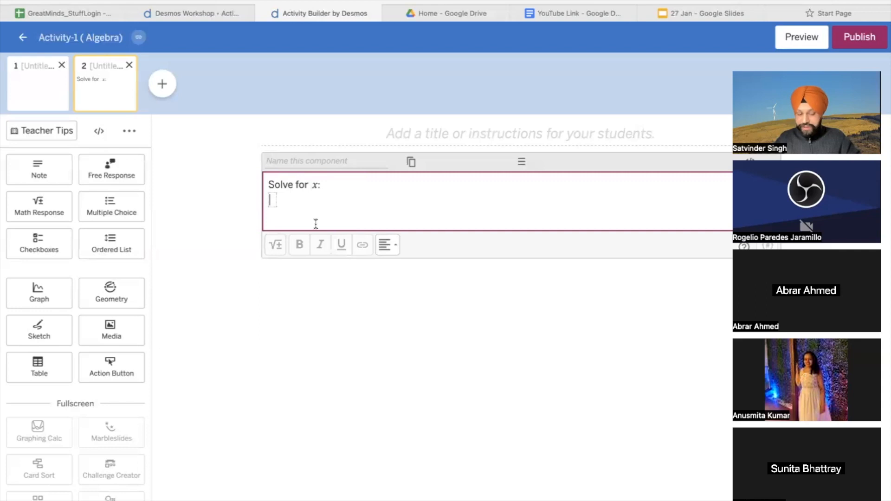
type("3x-")
type("4=x")
type("+")
type("5")
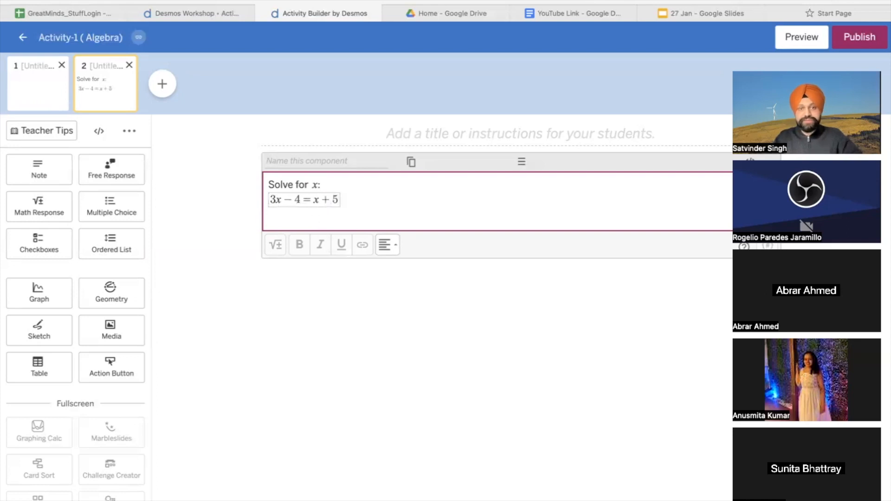
left_click(359, 205)
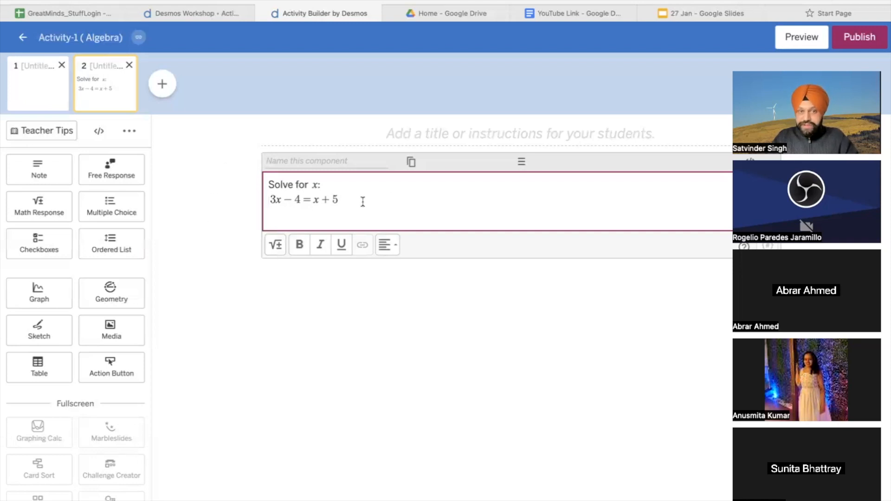
Add a Math Response component and a Sketch component to the second screen
left_click(38, 214)
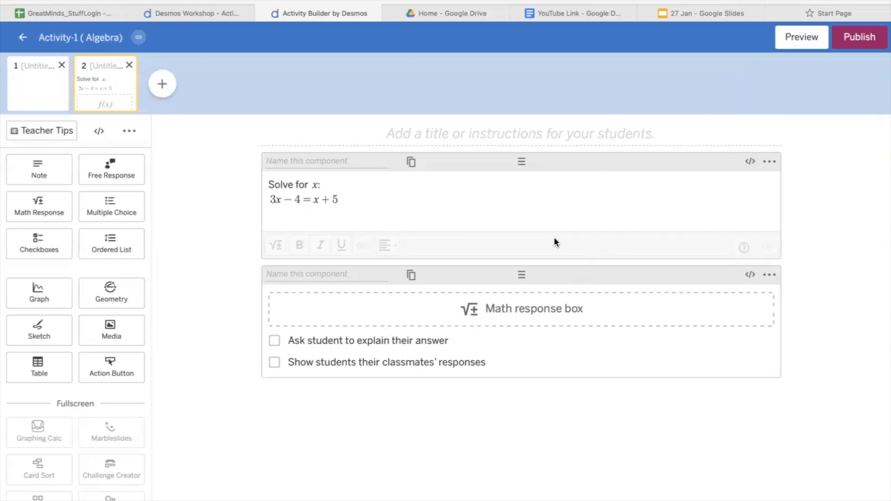
left_click(36, 337)
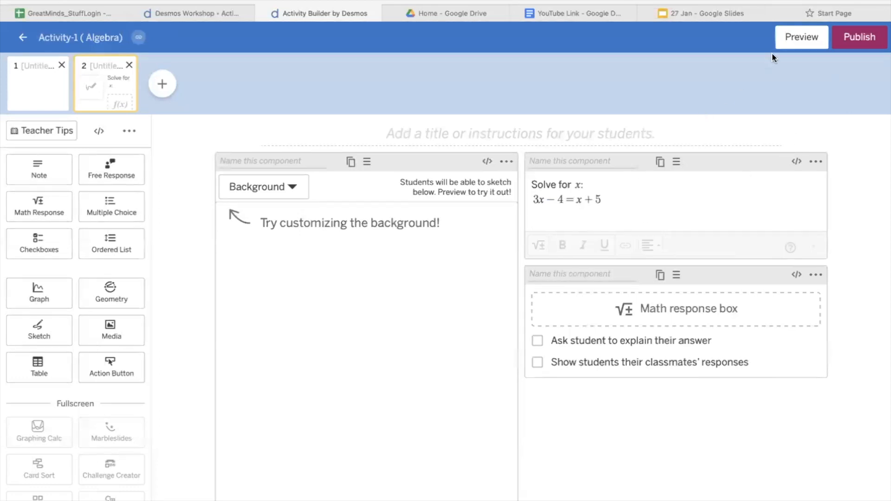
Preview the second screen as a student and handwrite x+3=0 in the sketch area
left_click(791, 41)
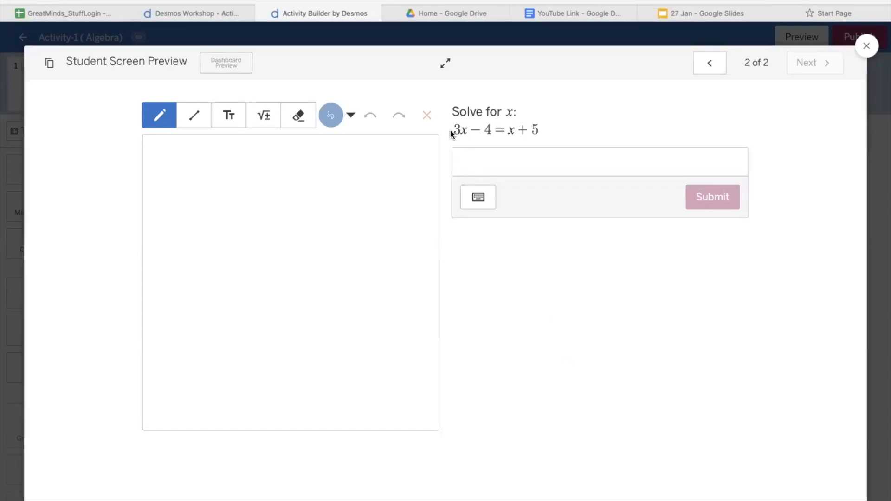
left_click(524, 162)
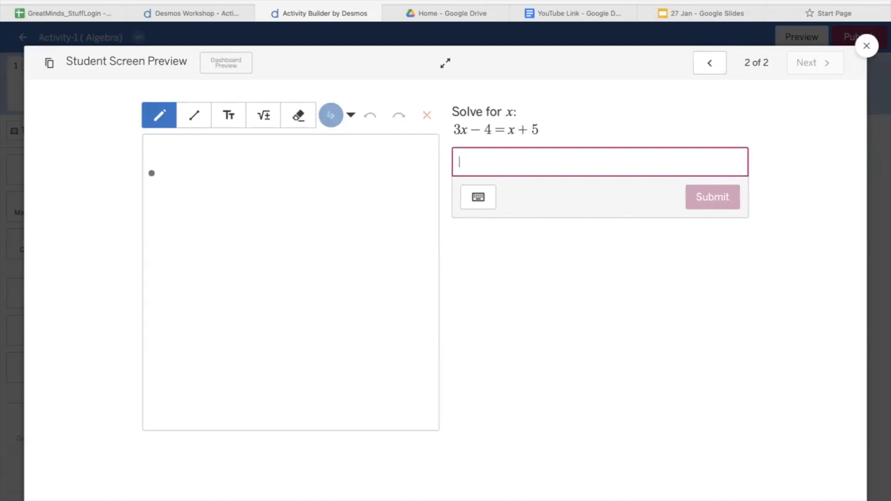
mouse_move(163, 163)
left_mouse_down()
mouse_move(171, 175)
mouse_move(175, 165)
mouse_move(179, 181)
mouse_move(215, 172)
mouse_move(199, 187)
mouse_move(228, 173)
mouse_move(221, 185)
mouse_move(266, 168)
mouse_move(268, 181)
mouse_move(280, 179)
mouse_move(298, 167)
mouse_move(283, 162)
left_mouse_up()
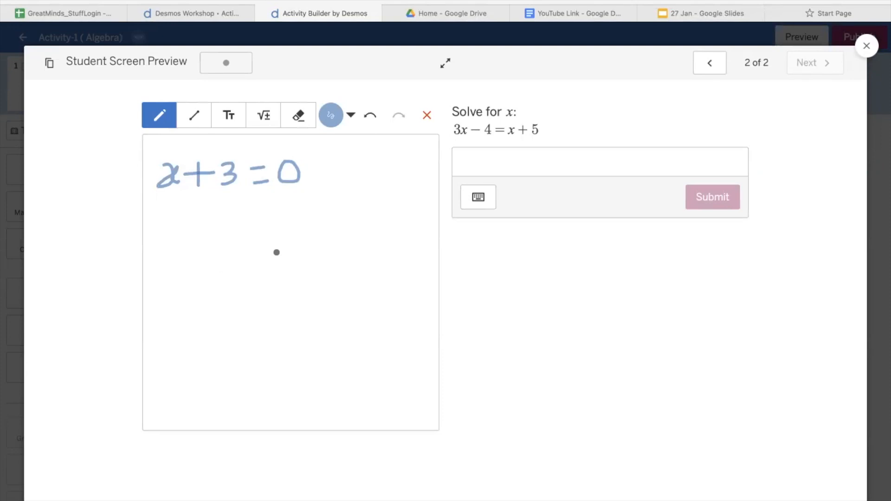
Submit x=9/2 as the student's math response, try editing and resubmitting it, and close the preview
left_click(522, 169)
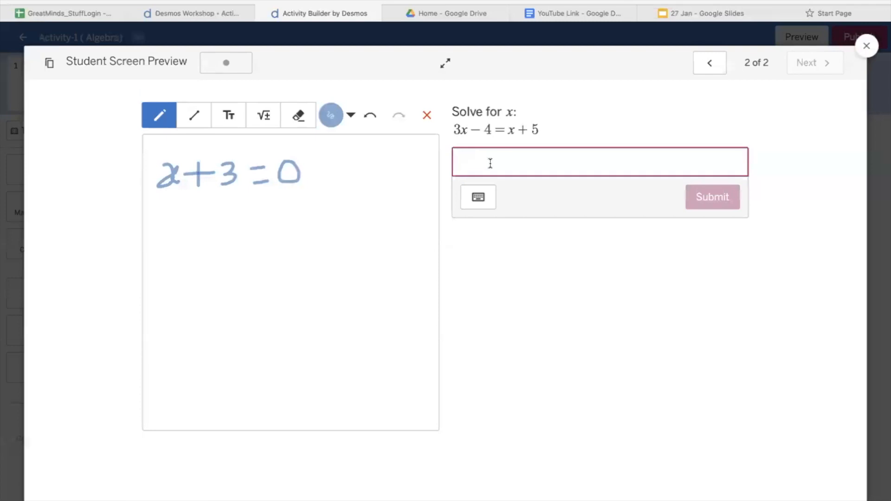
type("x=")
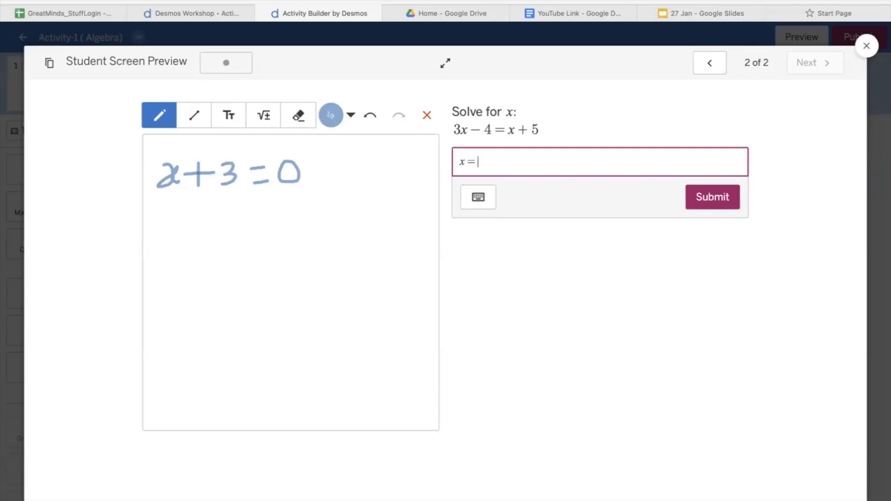
type("9/2")
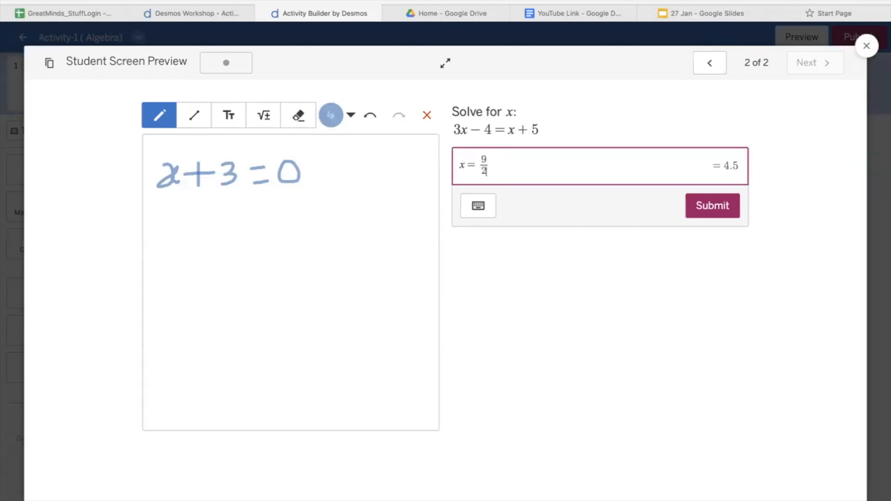
key("Return")
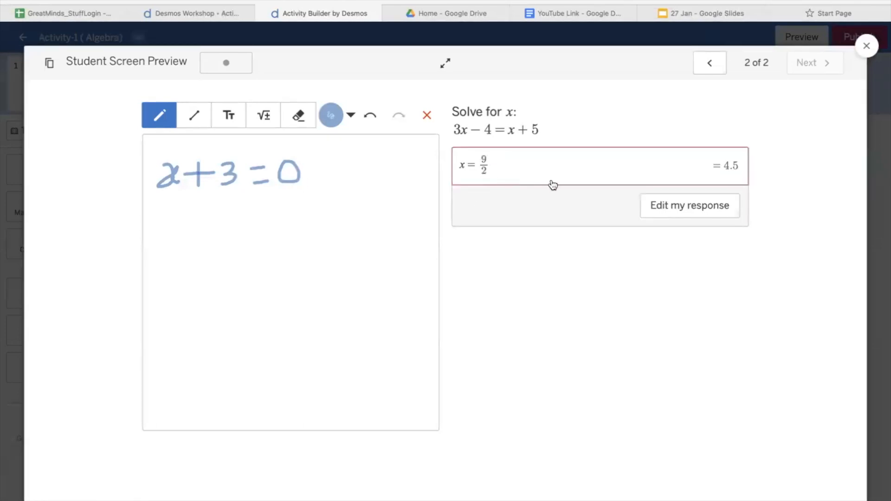
left_click(673, 216)
left_click(691, 208)
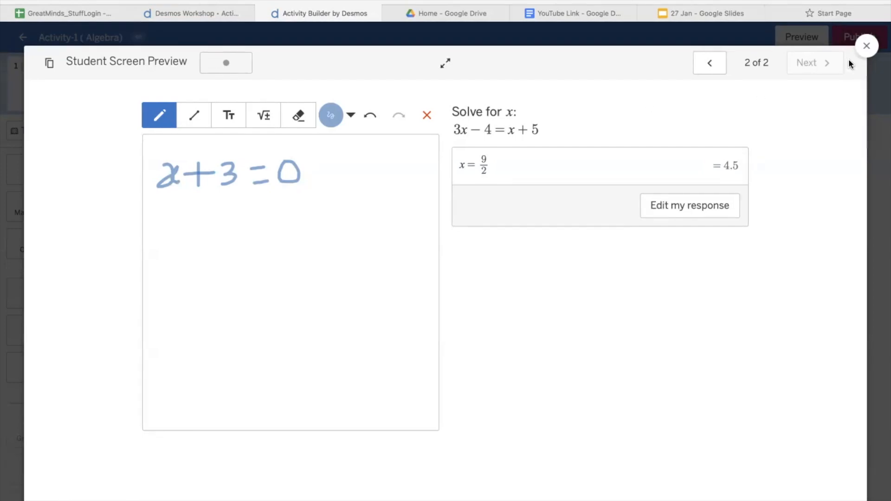
left_click(866, 49)
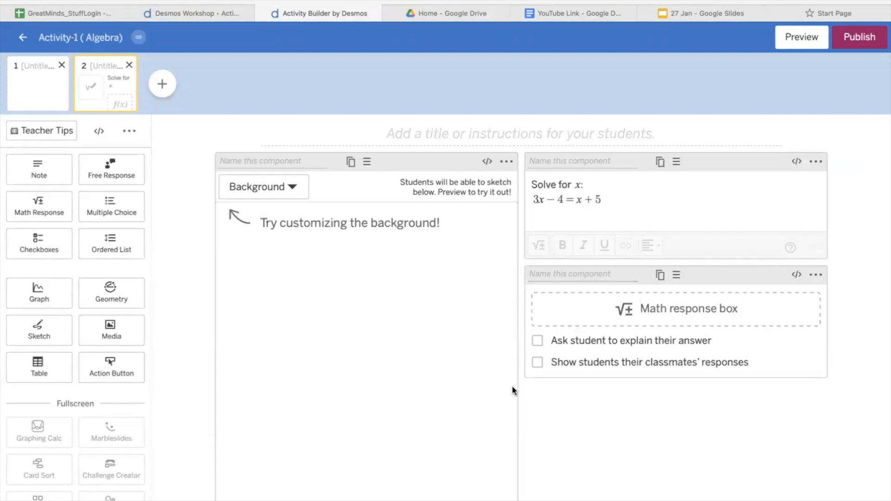
Name the Math Response component "q1"
left_click(562, 278)
type("q1")
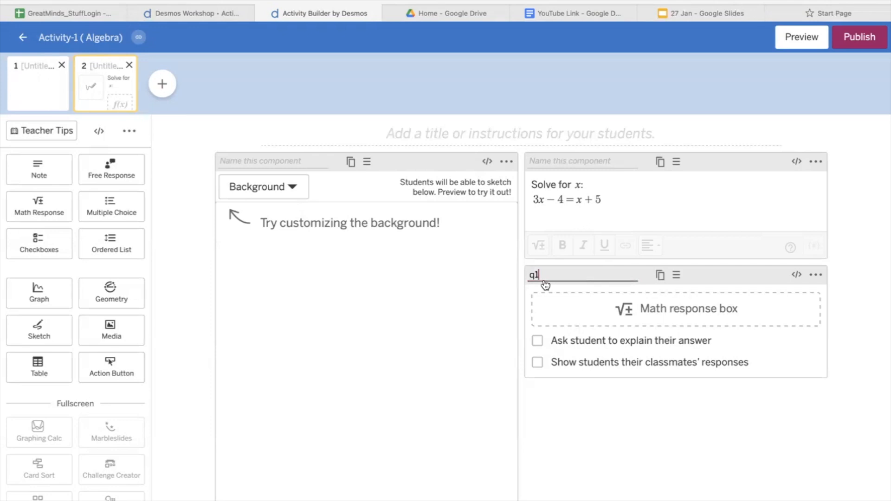
Begin q1's computation layer script with the correct sink referencing q1, hiding the reference list and enlarging the page
left_click(795, 278)
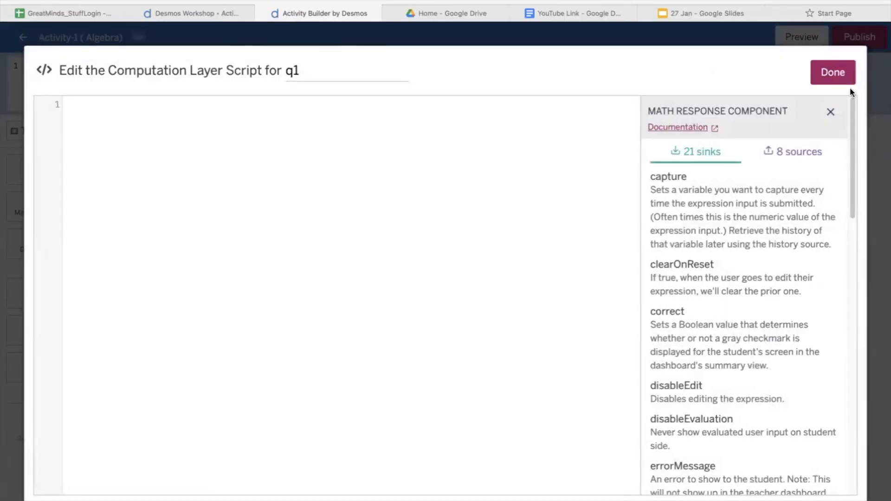
left_click(830, 112)
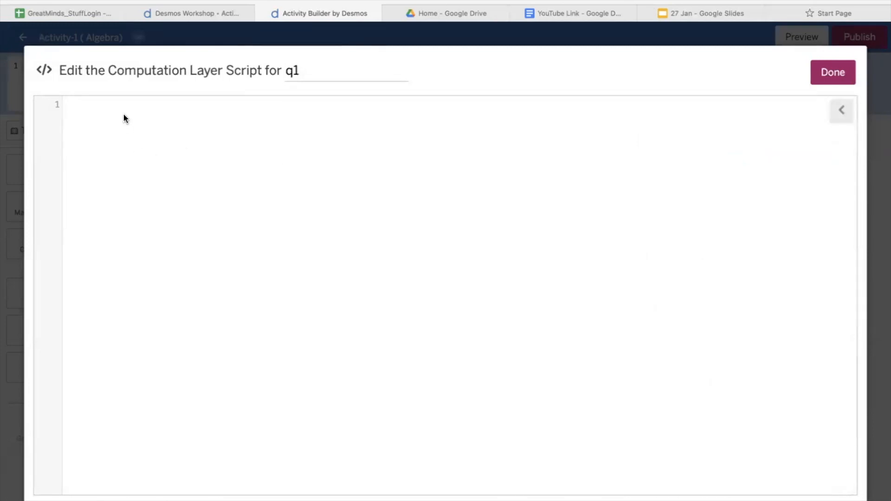
type("co")
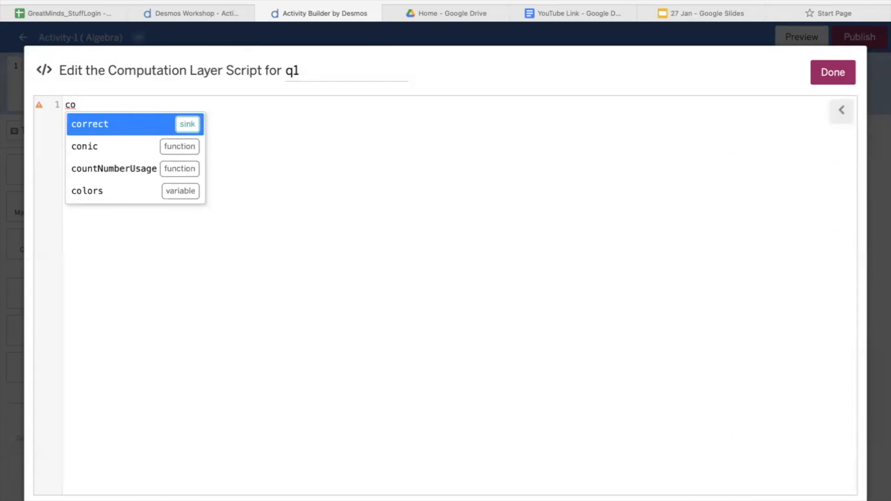
key("Return")
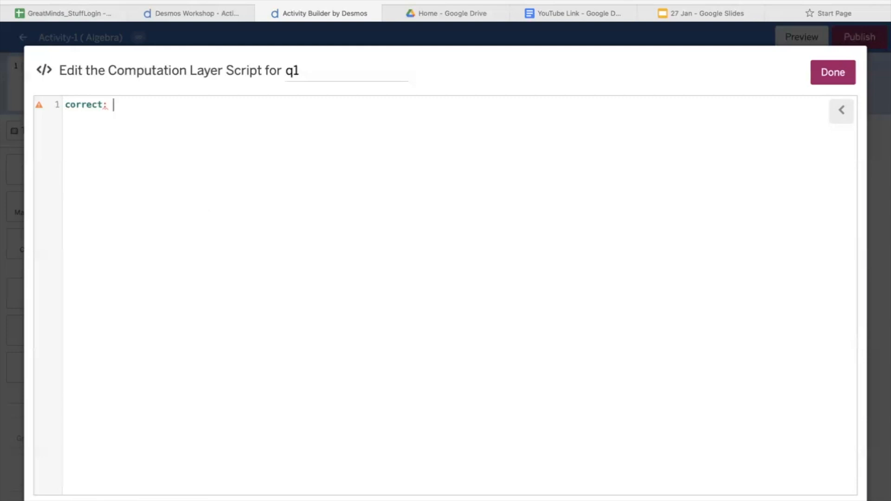
key("super+plus")
key("super+plus")
key("super+plus")
key("super+plus")
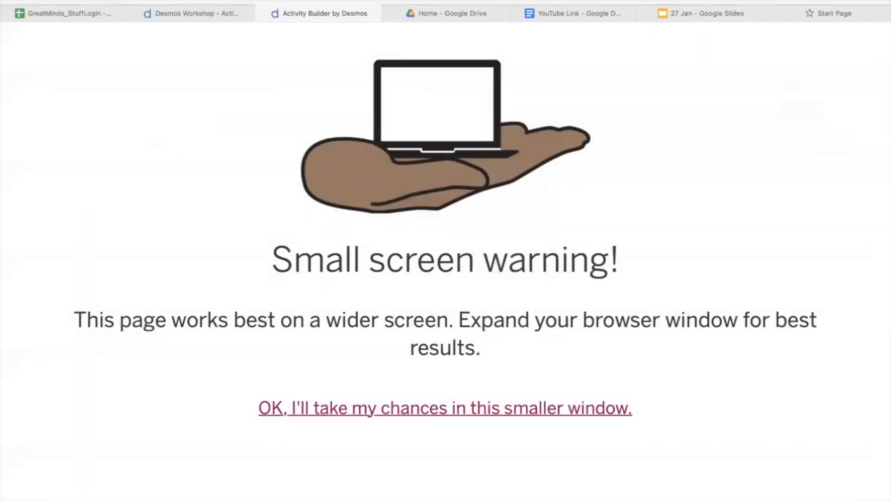
key("super+minus")
type("1")
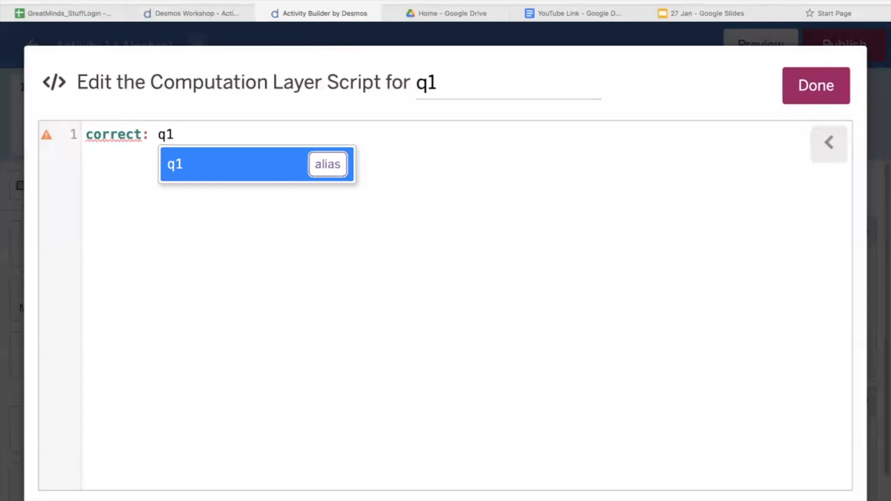
Complete q1's script so it reads "correct: q1.numericValue =4.5"
type(".")
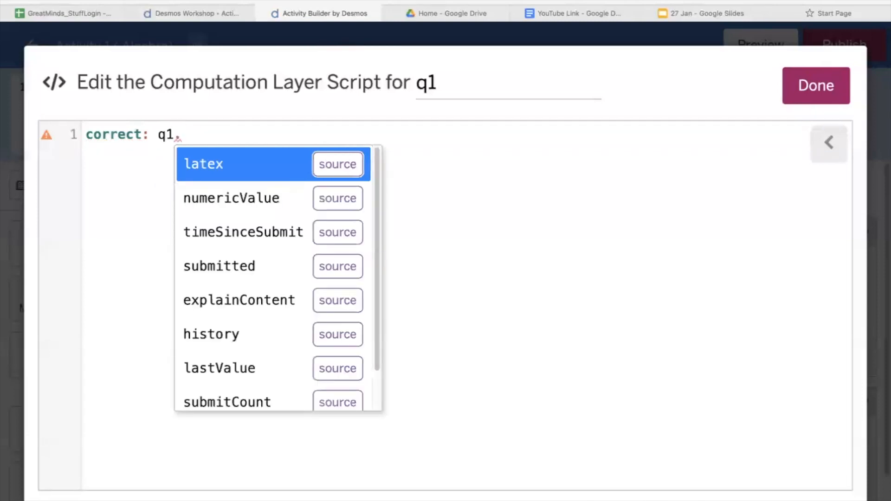
key("Down")
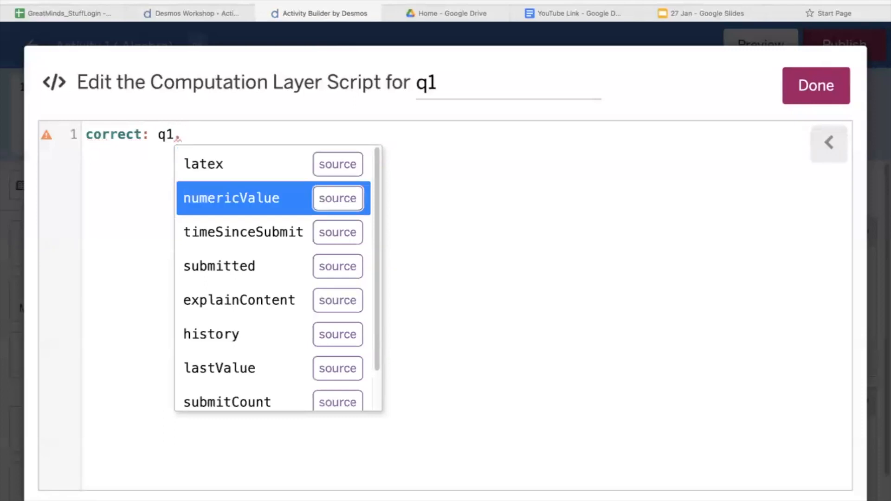
key("Down")
key("Down")
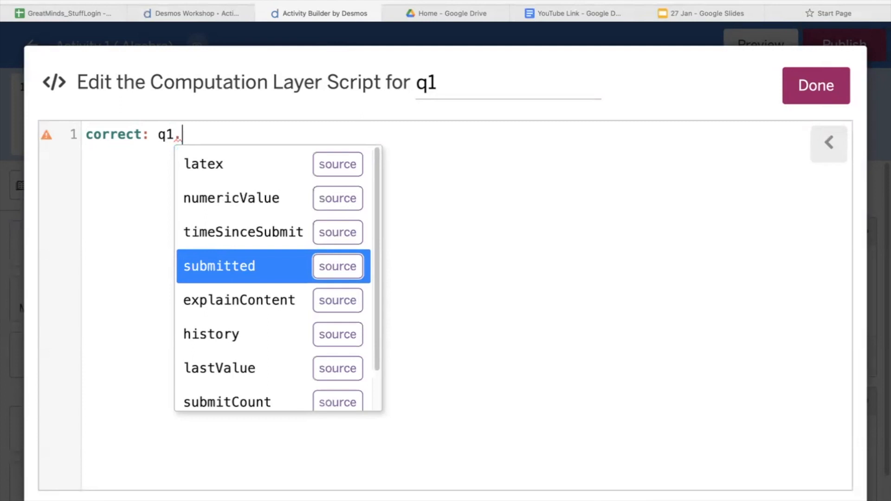
key("Up")
key("Up")
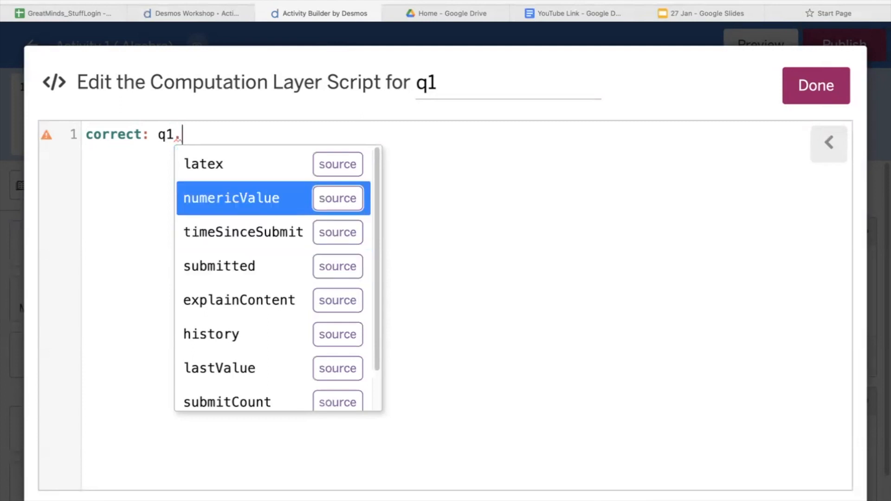
key("Up")
key("Down")
key("Up")
key("Down")
key("Return")
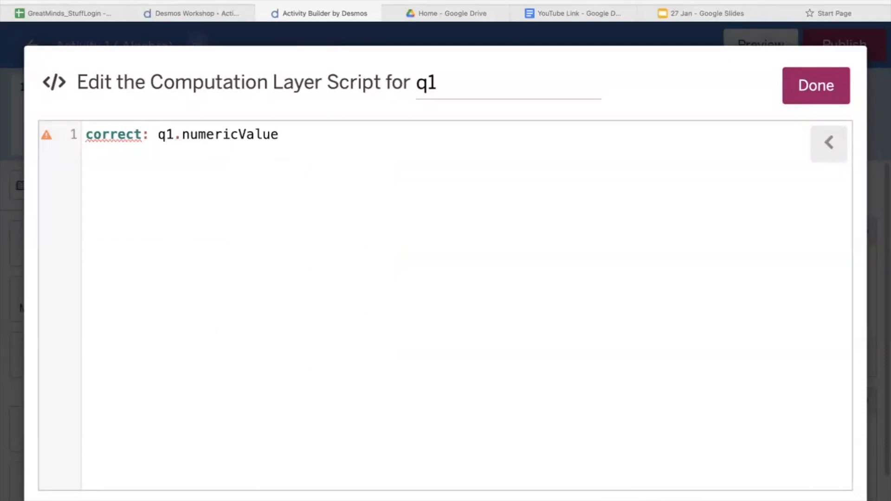
type("=4.5")
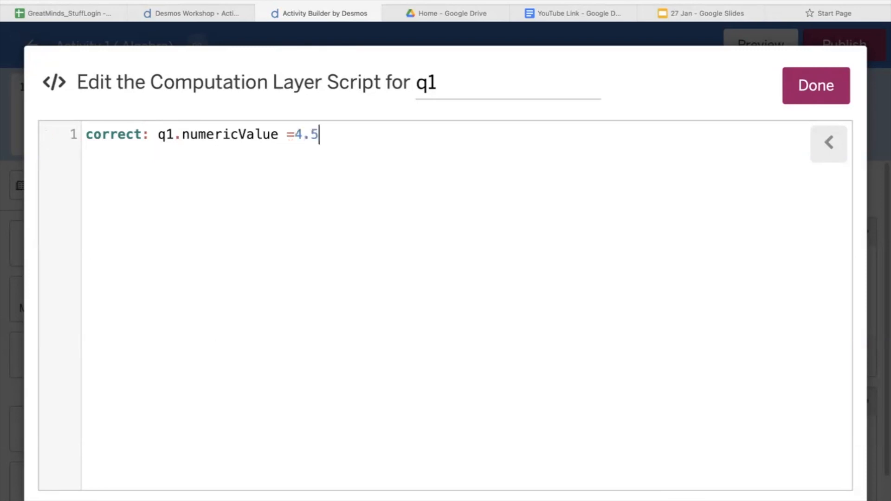
Remove the equals sign before 4.5 in q1's script and put it back
key("Return")
left_click(292, 134)
key("BackSpace")
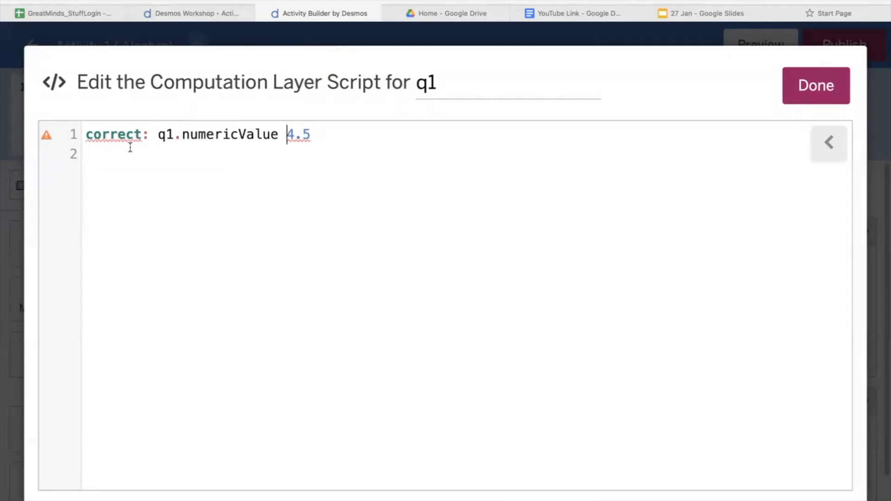
mouse_move(131, 138)
mouse_move(50, 144)
type("=")
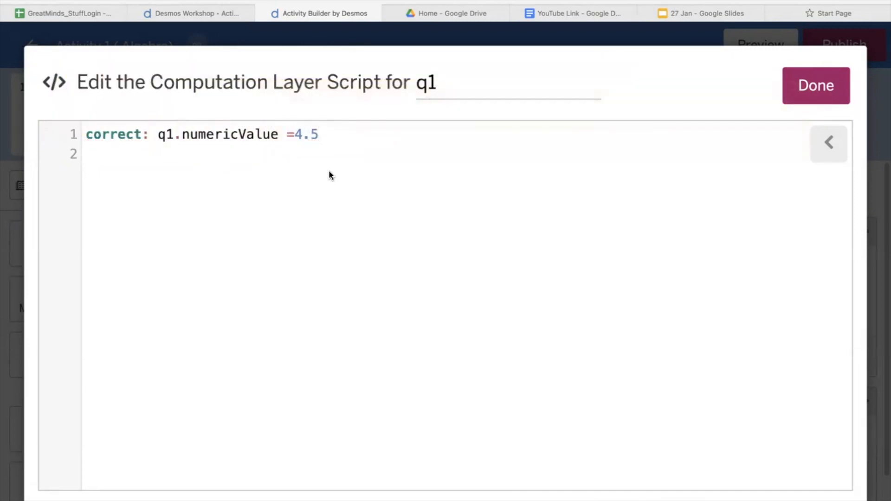
left_click(341, 139)
Finish q1's script, preview the second screen as a student and enter x=3 as the answer
left_click(803, 95)
left_click(761, 47)
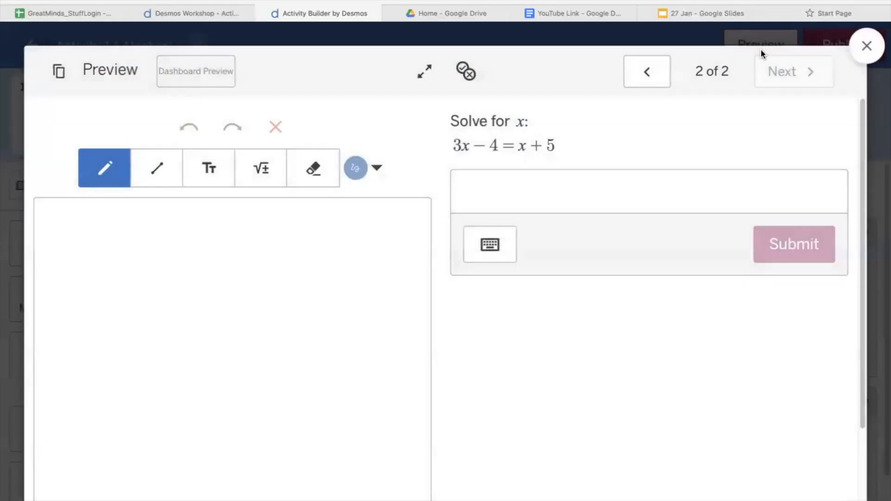
left_click(479, 175)
left_click(509, 182)
type("x=3")
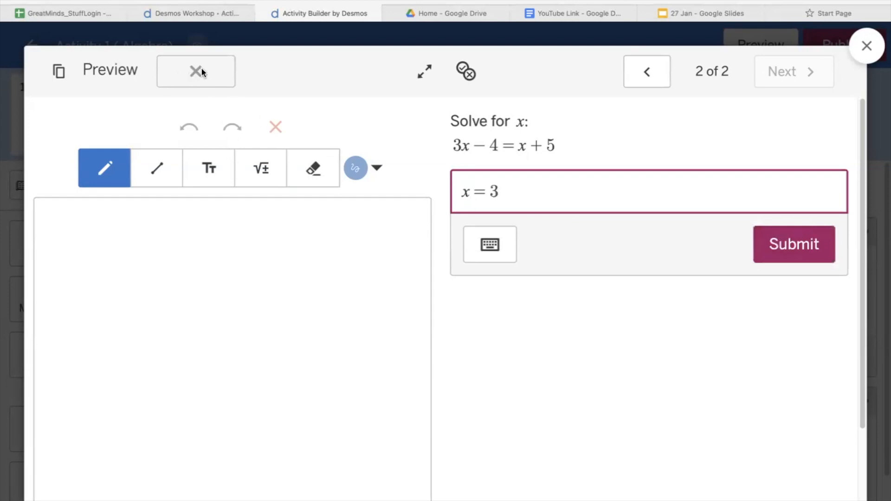
Change the student's answer to x=4.5, submit it, show the correctness check and close the preview
key("BackSpace")
type("4.5")
left_click(778, 250)
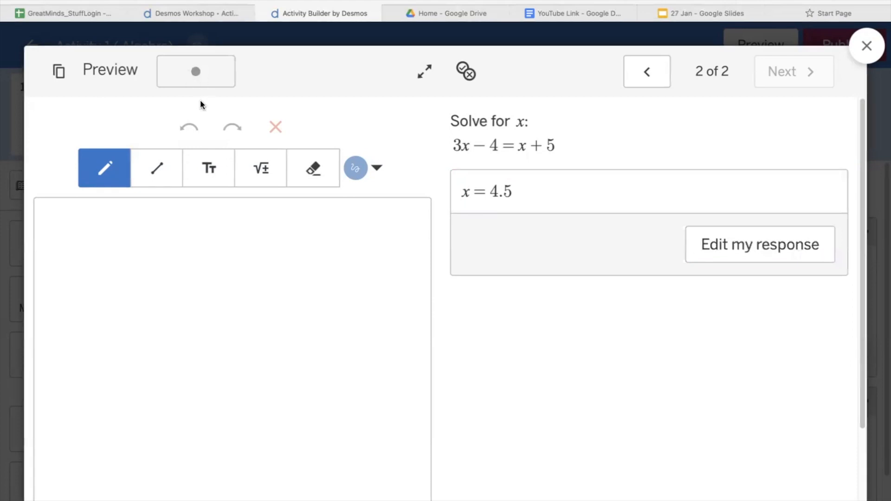
left_click(462, 70)
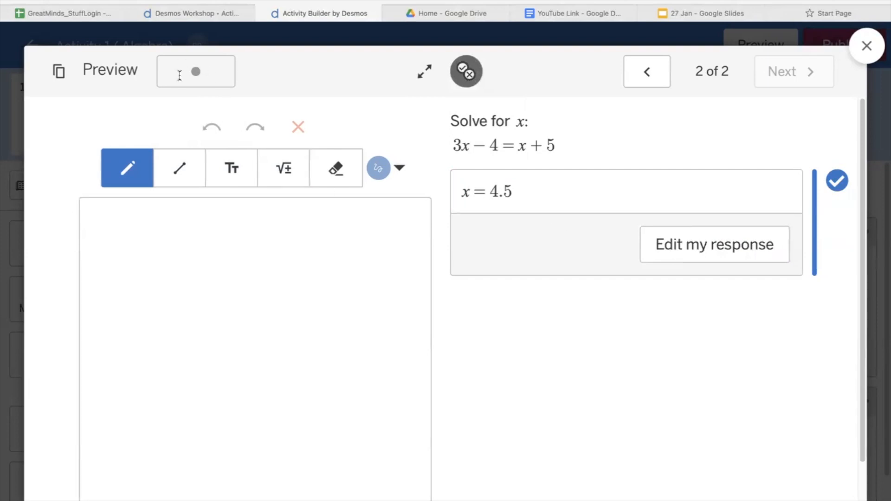
left_click(866, 45)
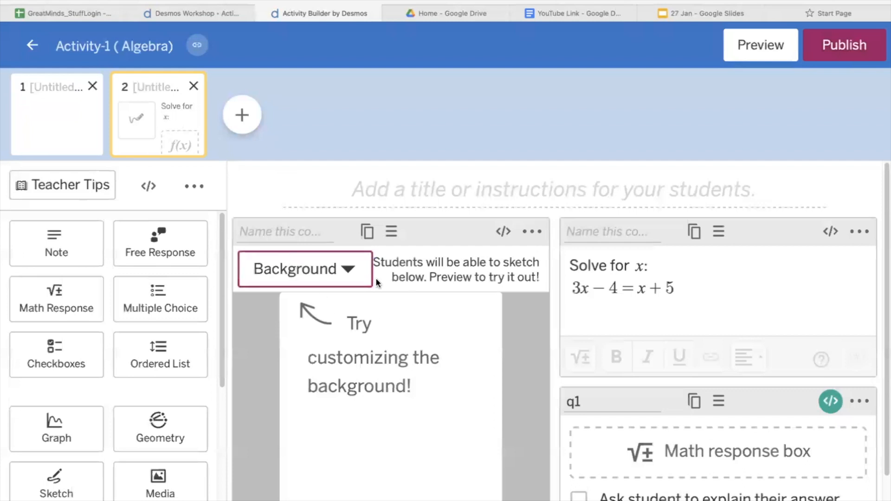
Write "readOnly: true" in the Sketch component's computation layer script and finish editing it
left_click(502, 232)
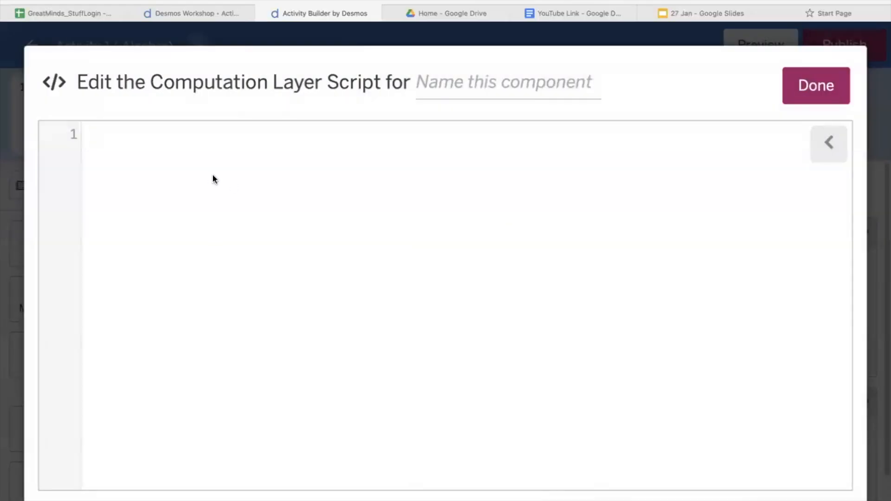
type("re")
key("Return")
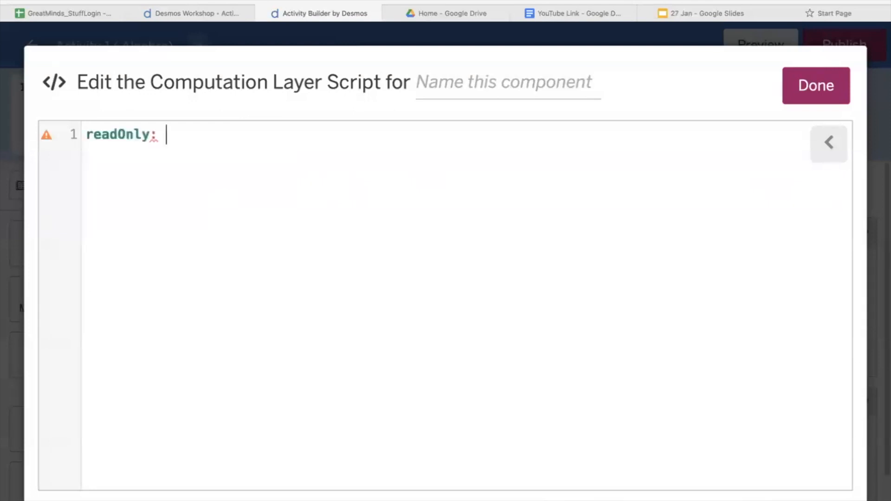
type("t")
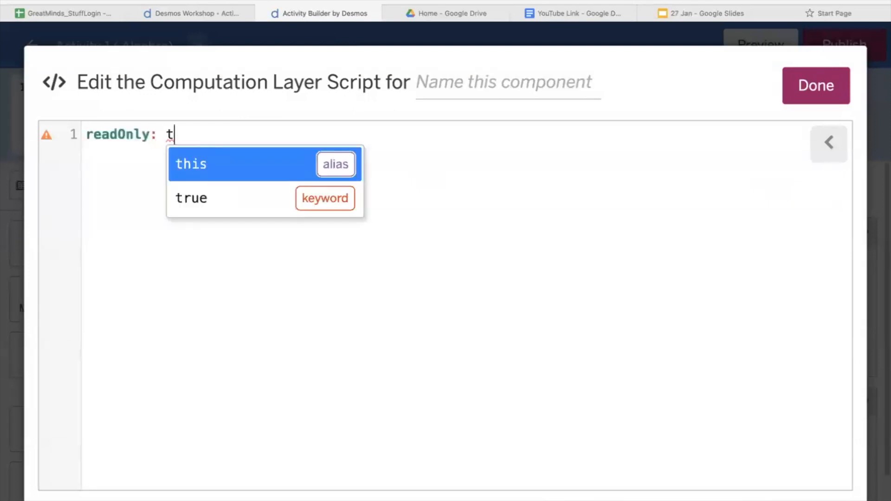
type("ue")
key("BackSpace")
type("e")
key("BackSpace")
key("BackSpace")
type("rue")
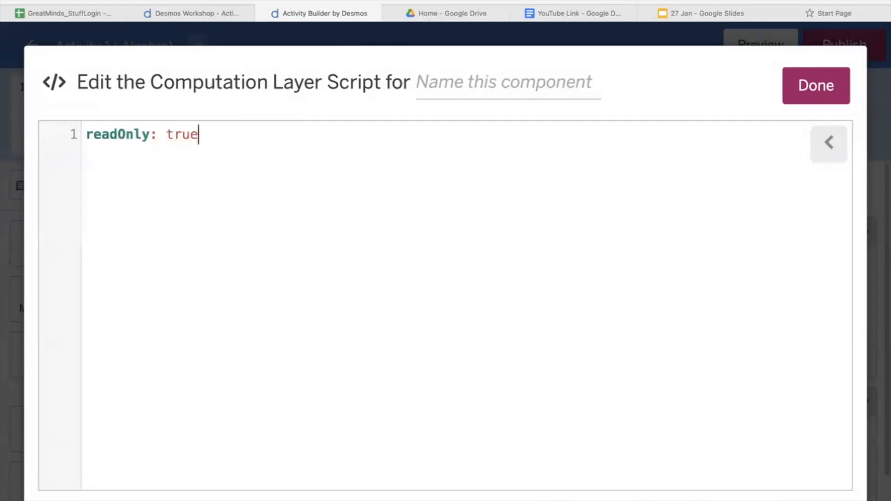
key("Return")
left_click_drag(89, 136, 219, 139)
left_click(220, 139)
left_click(818, 101)
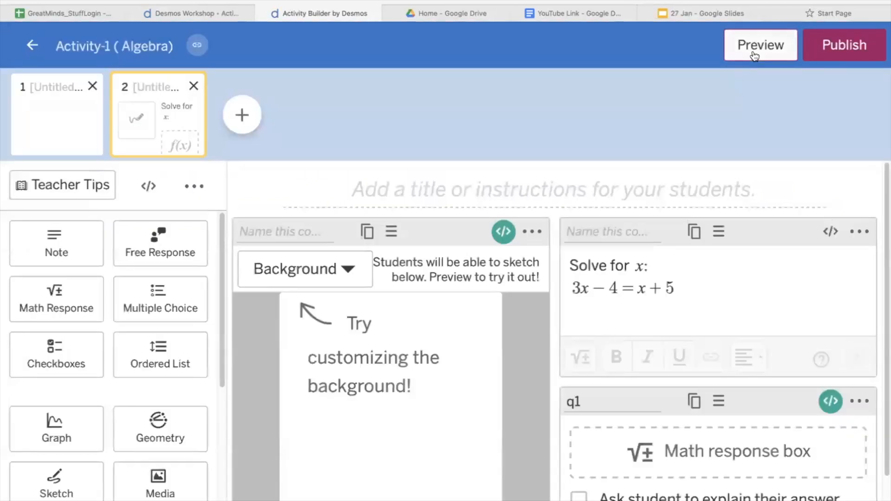
Preview the second screen as a student, submit x=4.5 as the answer and close the preview
left_click(752, 49)
left_click(528, 189)
type("x=4.5")
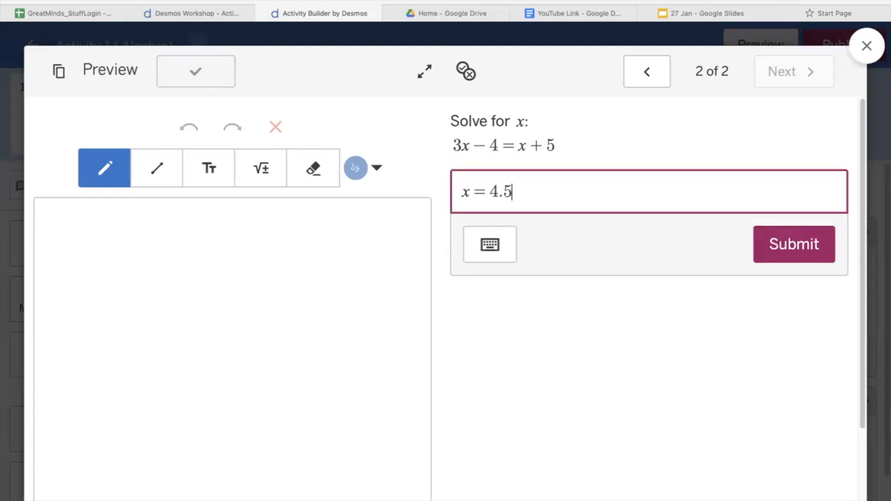
key("Return")
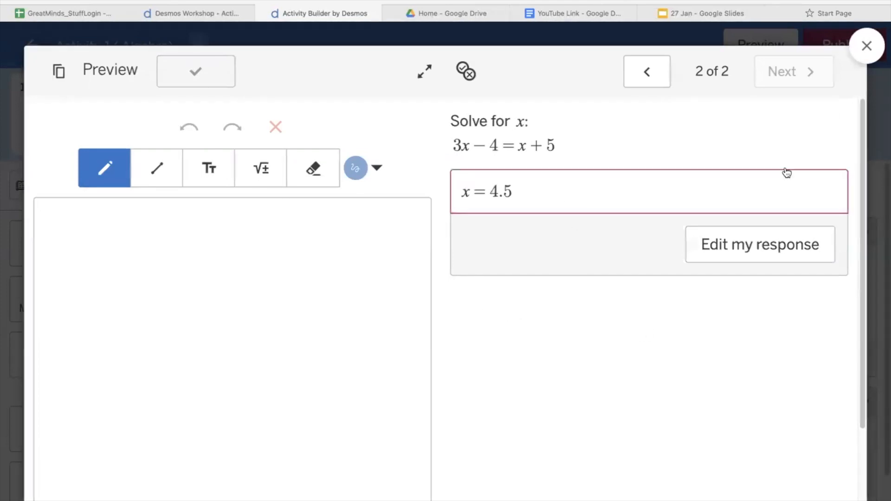
left_click(866, 47)
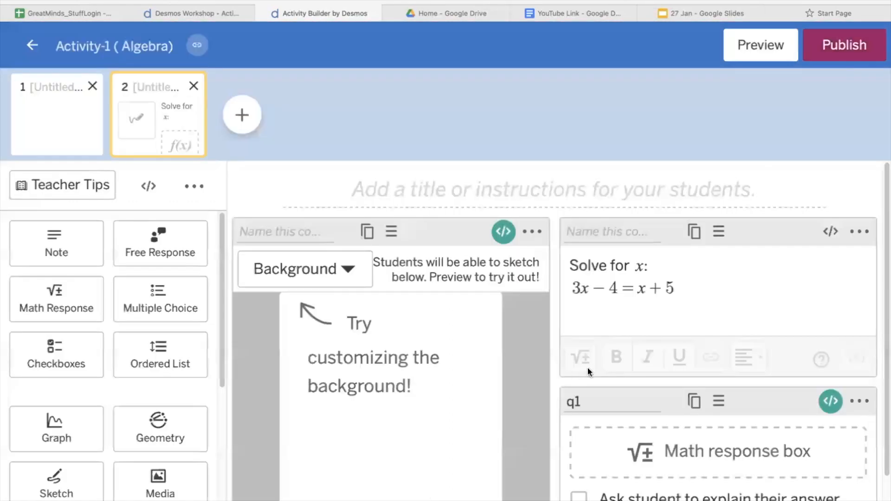
Add a blank line below the equation 3x−4=x+5 in the note
key("super+minus")
key("super+minus")
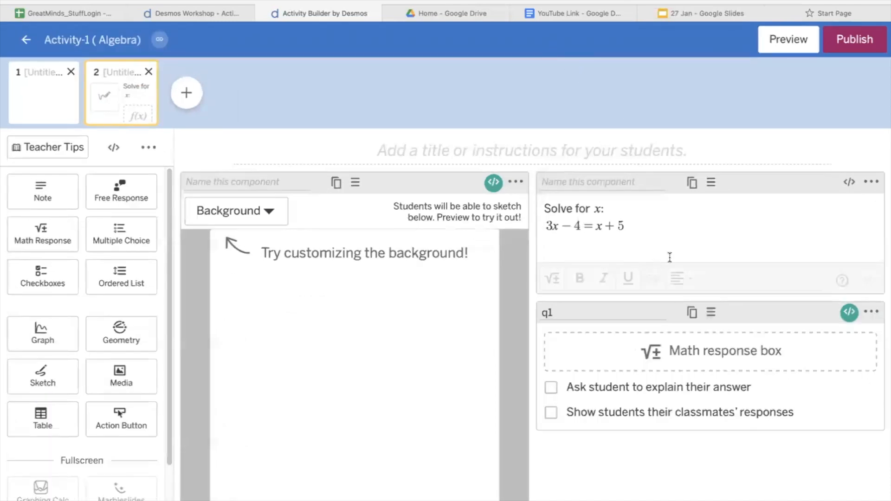
left_click(656, 249)
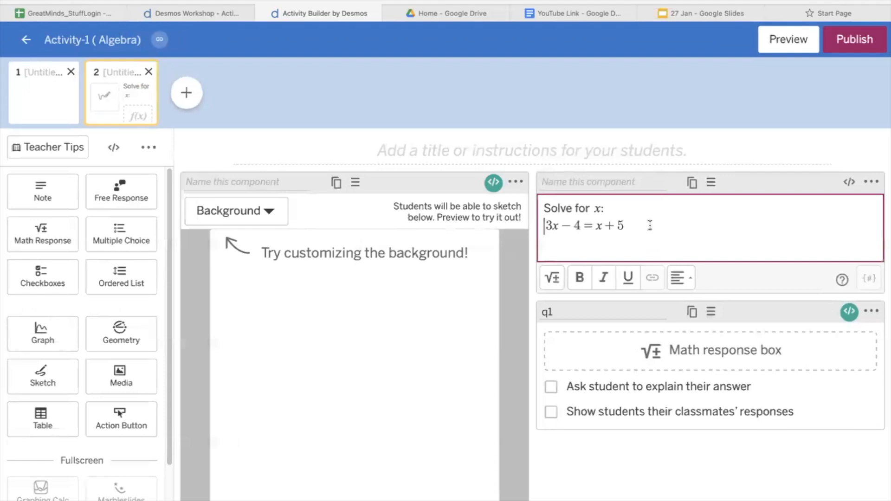
key("Return")
left_click_drag(543, 208, 634, 226)
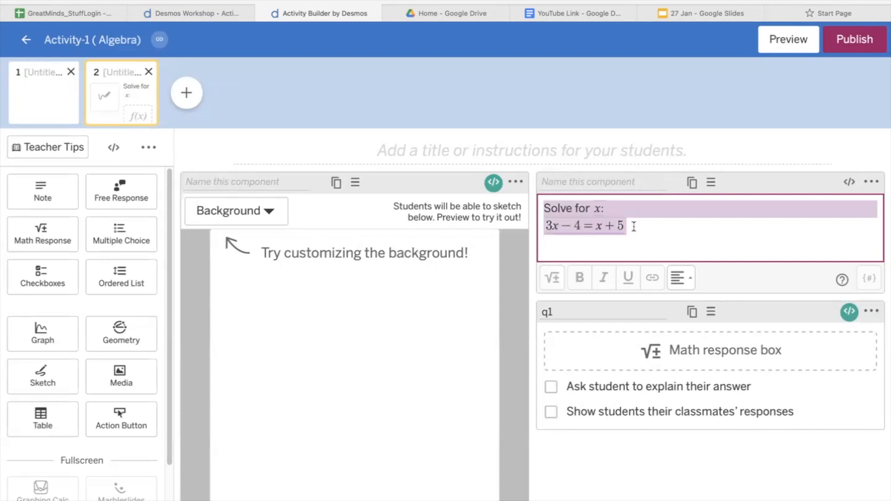
left_click(643, 239)
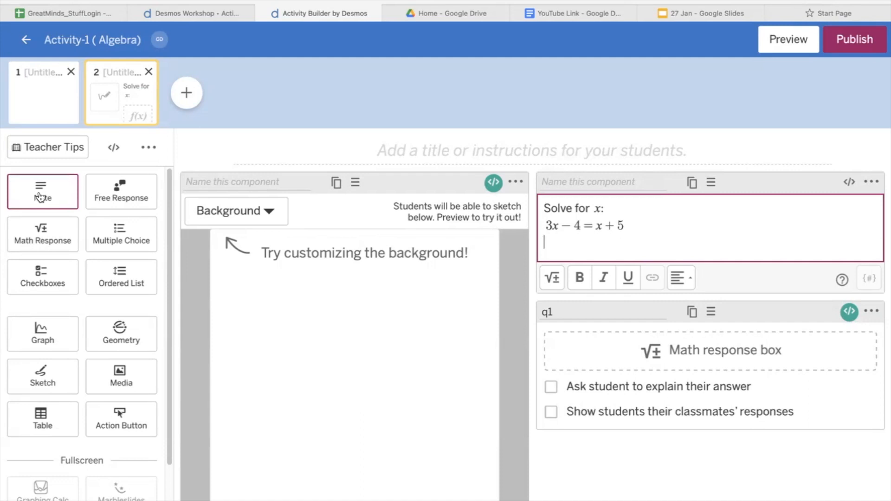
Add a second Note component below the q1 math response
left_click_drag(40, 200, 717, 455)
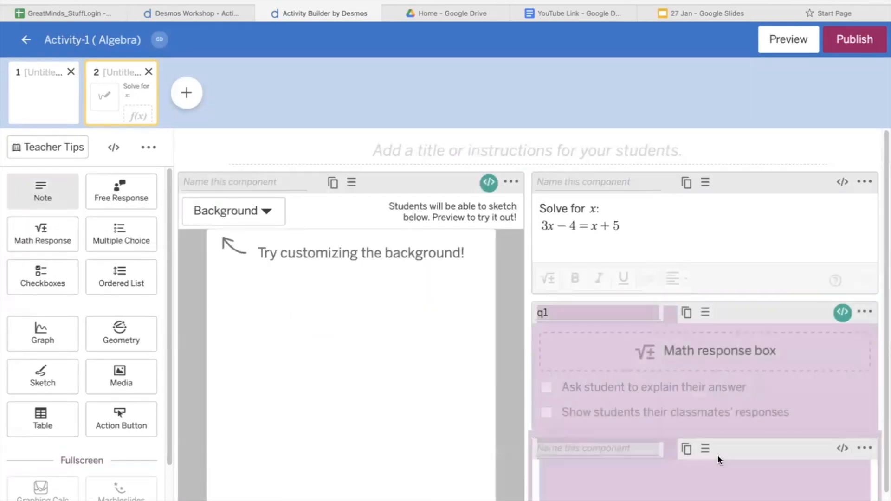
scroll(733, 287, "down", 1)
left_click(721, 232)
scroll(721, 233, "down", 1)
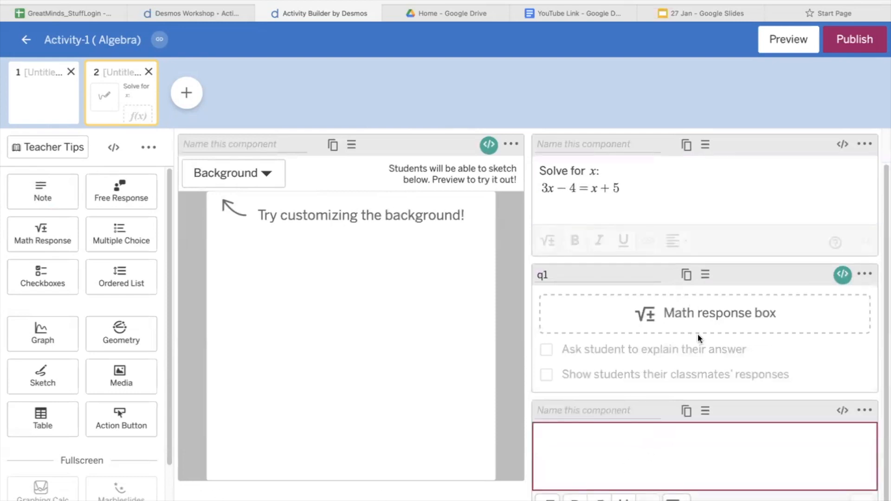
Open the second note's computation layer script and begin a variable definition with "feedback = when"
left_click(842, 412)
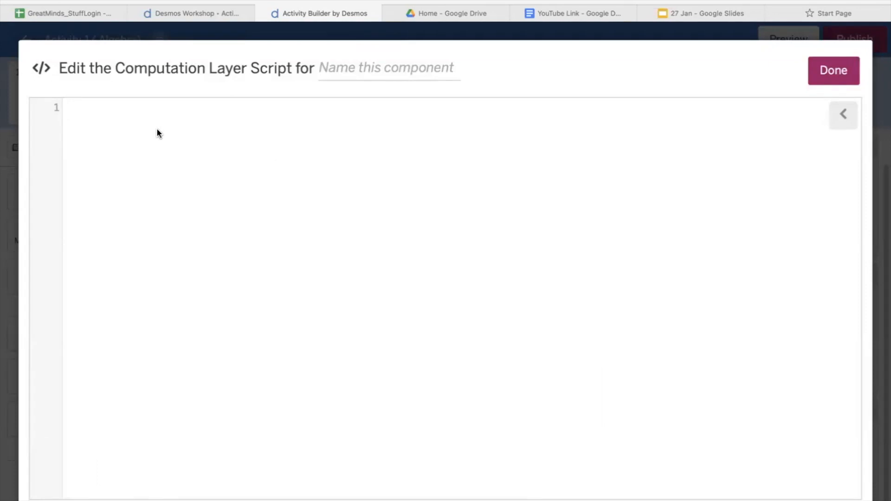
type("feedbacl")
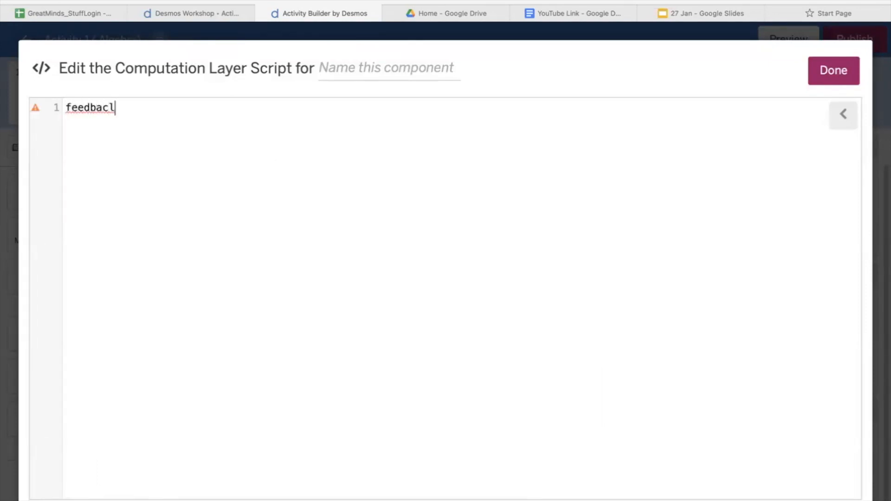
key("BackSpace")
key("BackSpace")
type("k =")
type("wh")
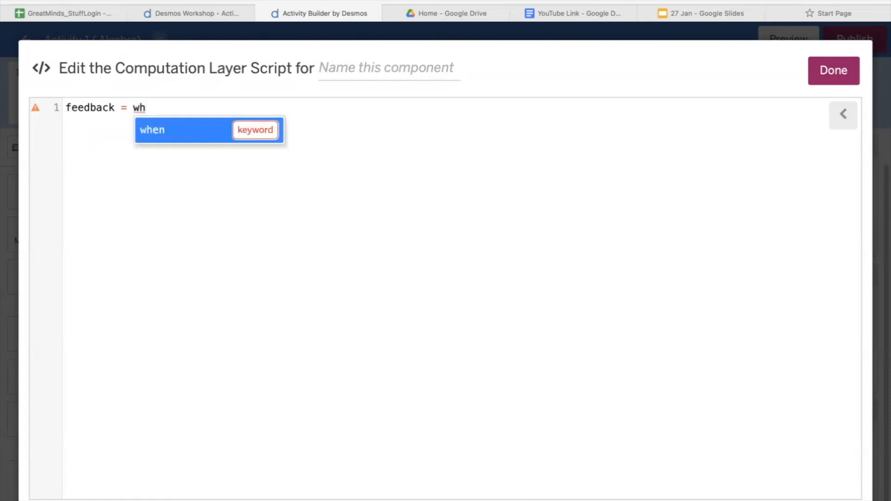
type("en ")
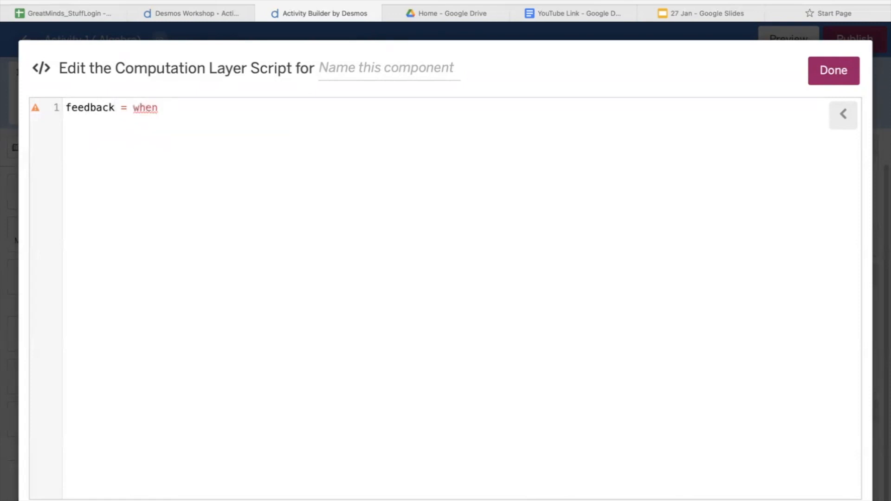
Add the condition "q1.numericValue =4.5 and q1.submitted" to the feedback definition
type("q1.")
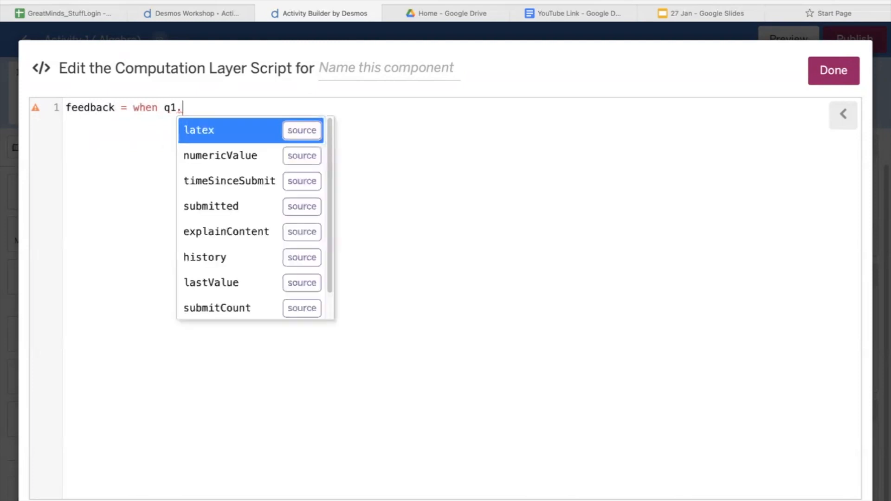
key("Down")
key("Return")
type("=")
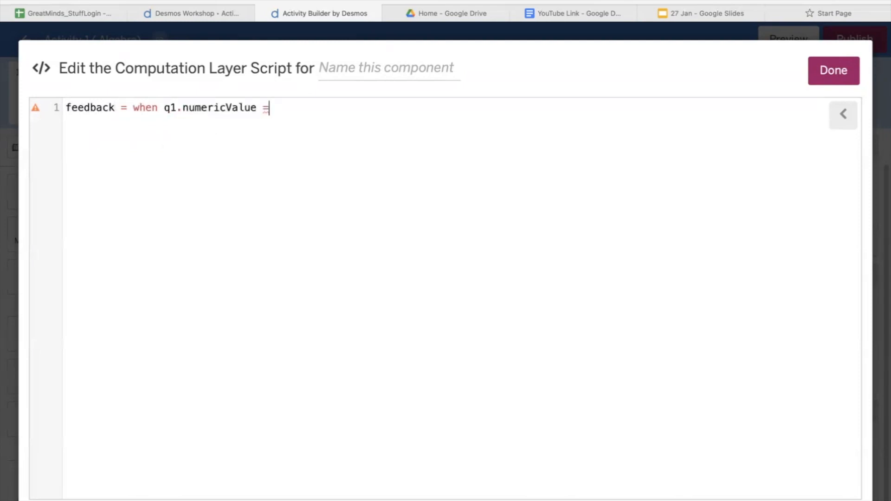
type("4.5 and q1")
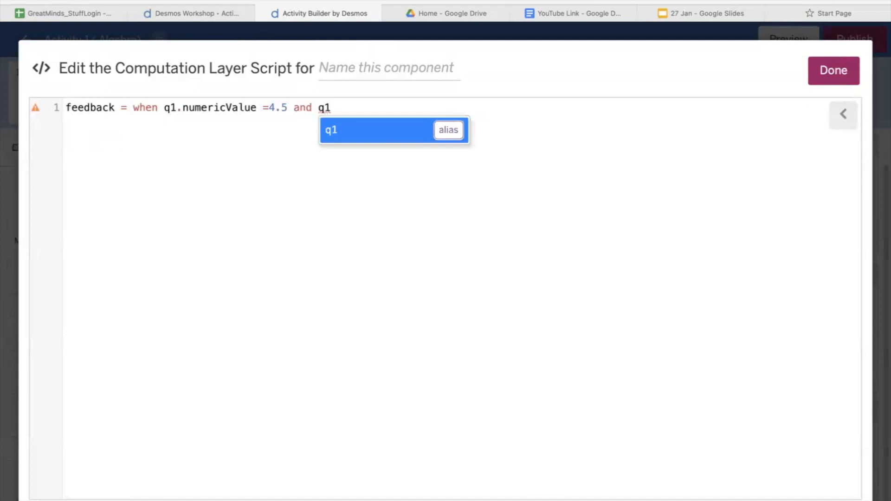
type(".")
key("Down")
key("Down")
key("Down")
key("Return")
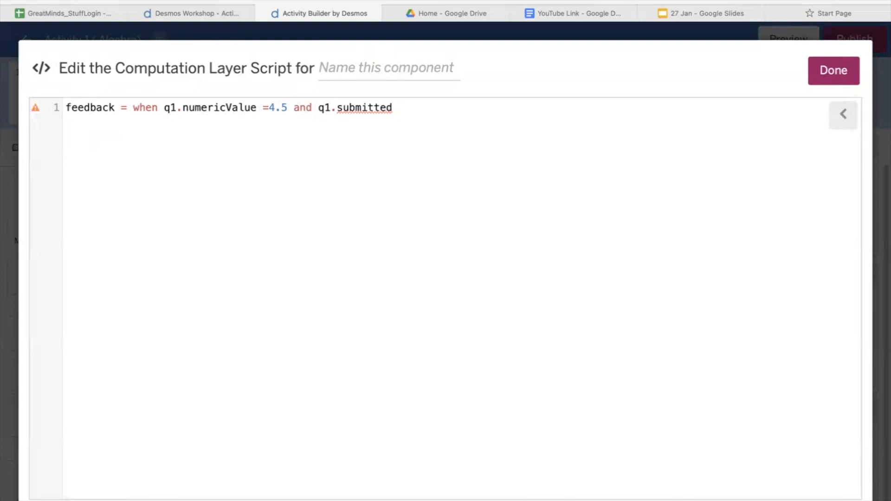
Set the text for the correct-answer condition to "Yes, It is Correct"
type("\"\"")
key("Left")
type("Yes, It i")
type("s Correct")
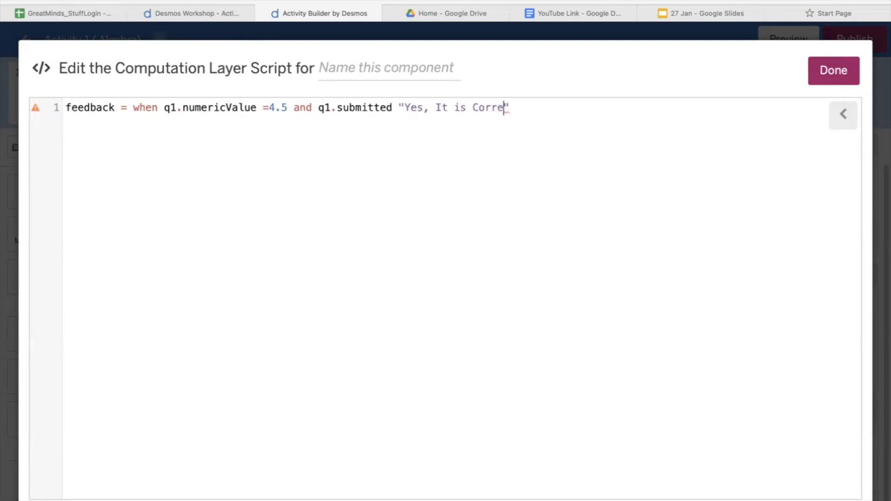
key("Right")
Add a second condition, "when q1.submitted", with the text "No, Try again", reusing the existing q1.submitted expression
type("when")
left_click_drag(316, 108, 393, 102)
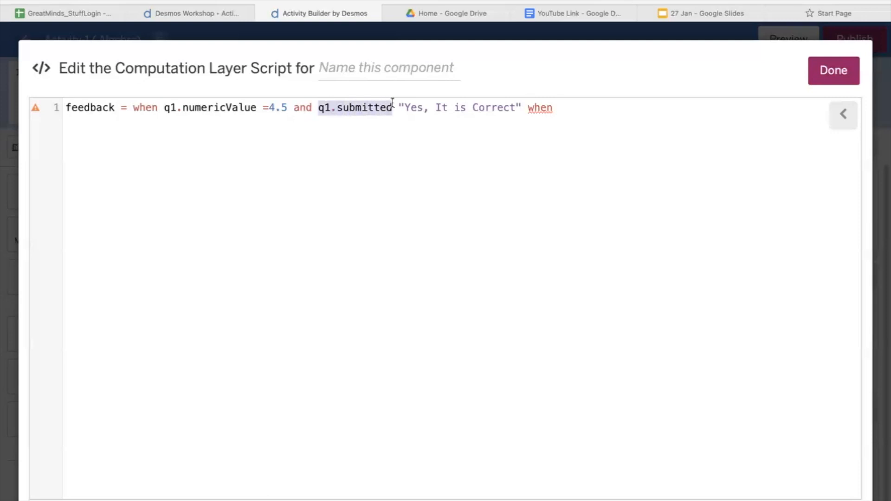
key("ctrl+c")
left_click(562, 106)
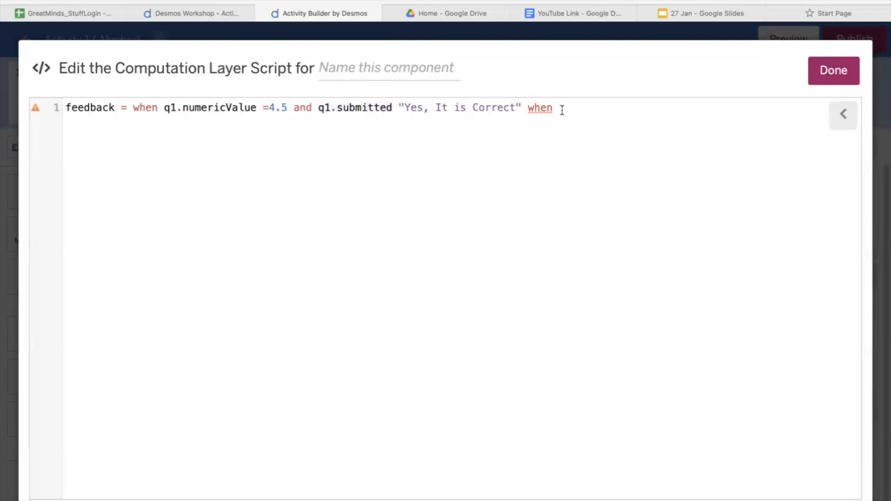
key("ctrl+v")
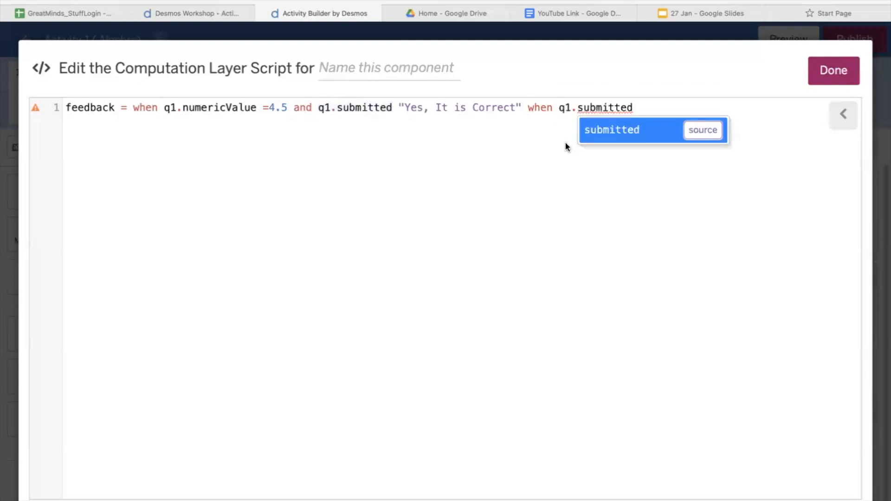
type("\"\"")
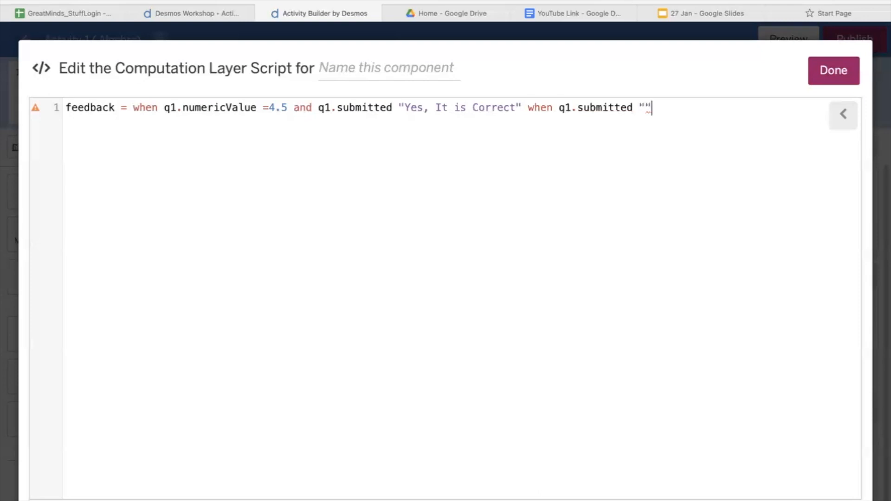
key("Left")
type("No, Try again")
key("Right")
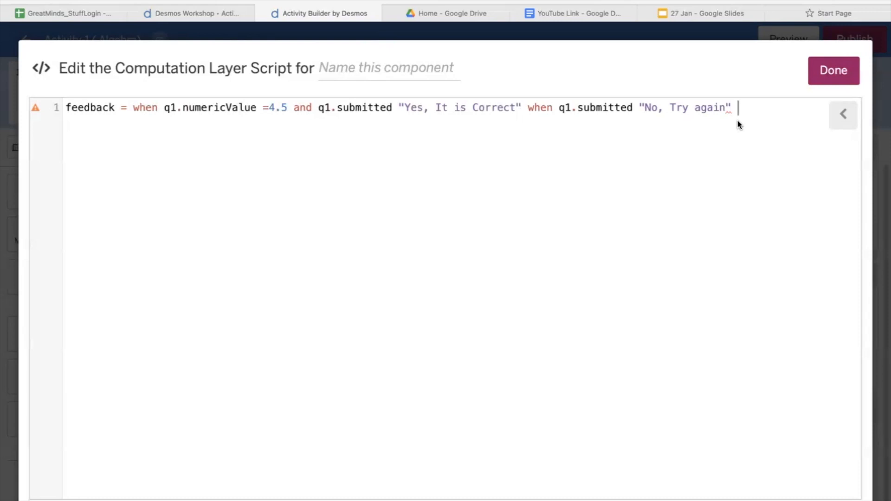
End the feedback definition with an otherwise case giving an empty string, and finish editing the script
type("ot")
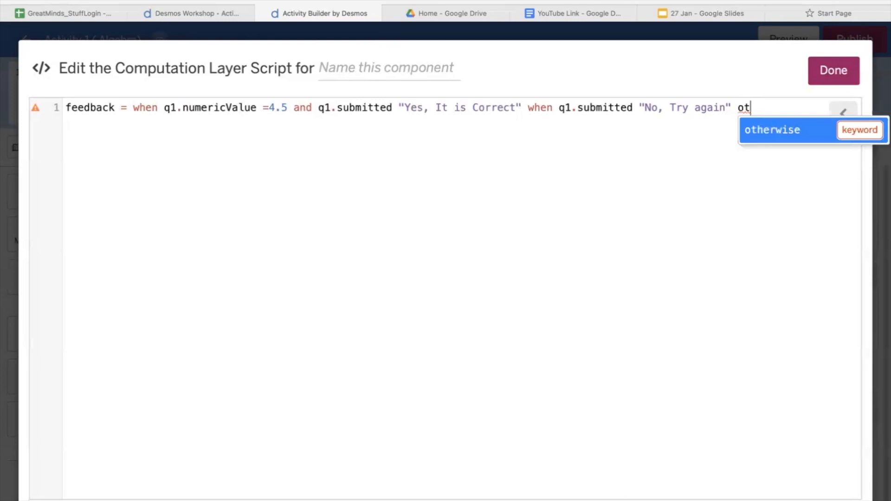
key("Tab")
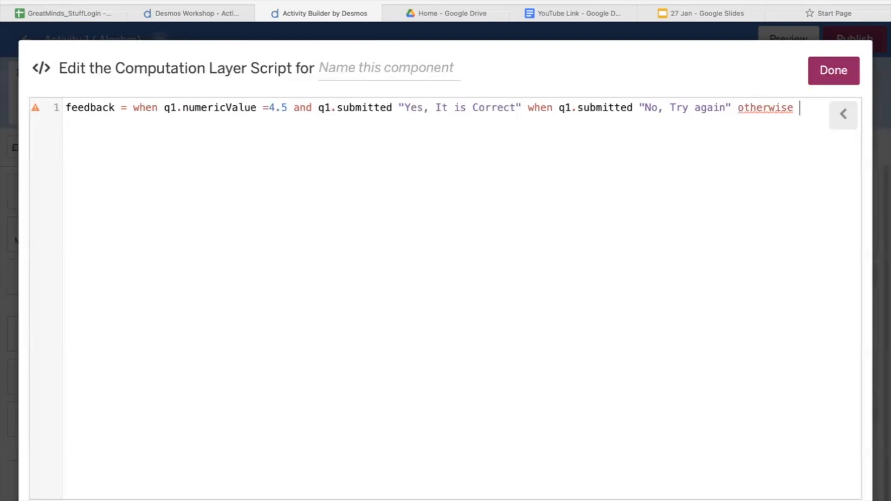
type("\"\"")
key("Left")
key("Right")
left_click(823, 77)
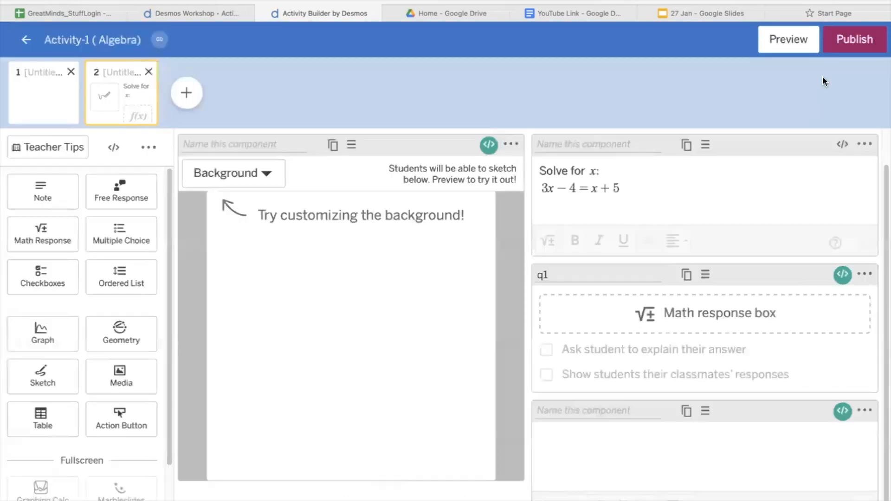
Insert the feedback variable into the empty note below the q1 math response
left_click(577, 436)
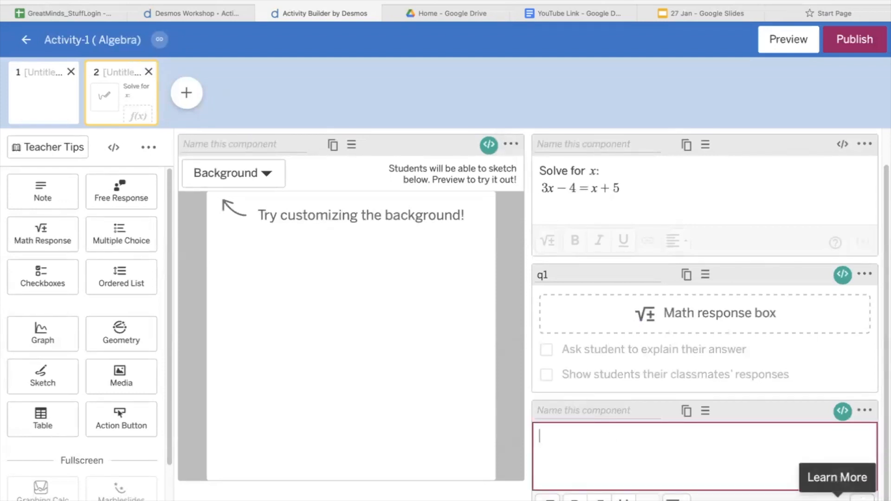
key("ctrl+minus")
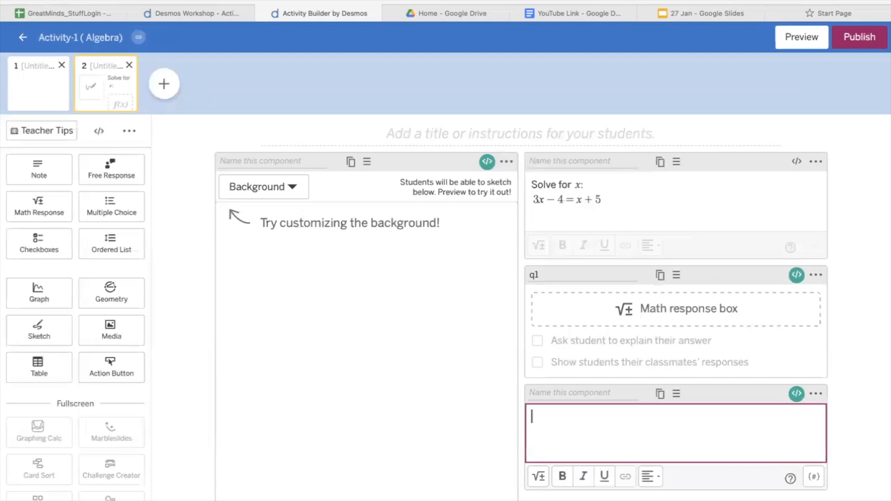
left_click(812, 478)
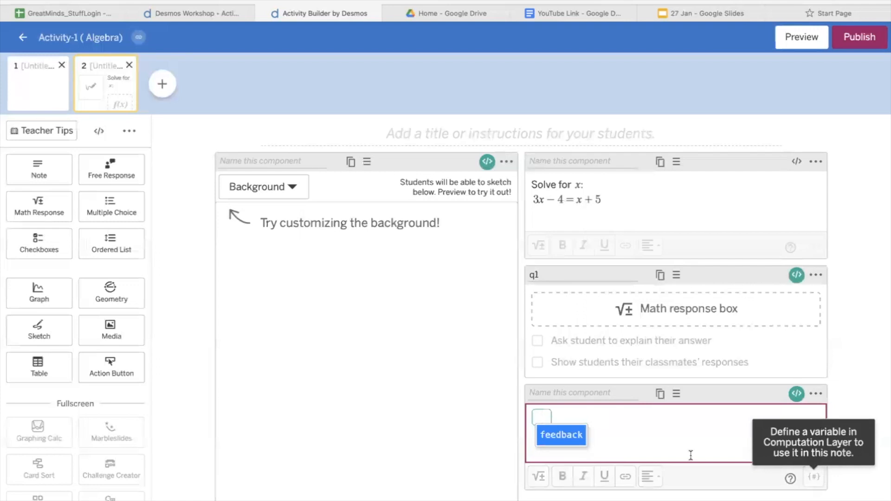
left_click(572, 436)
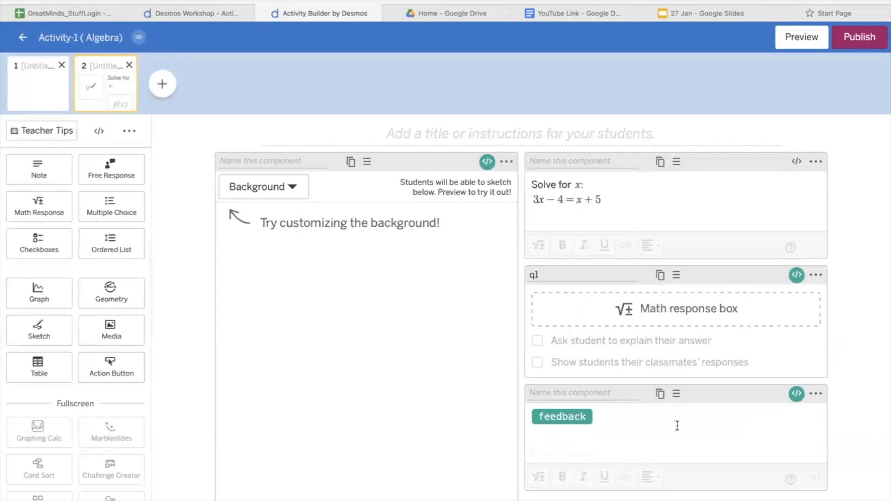
left_click(677, 426)
Preview the second screen as a student and submit the wrong answer x=3
left_click(794, 45)
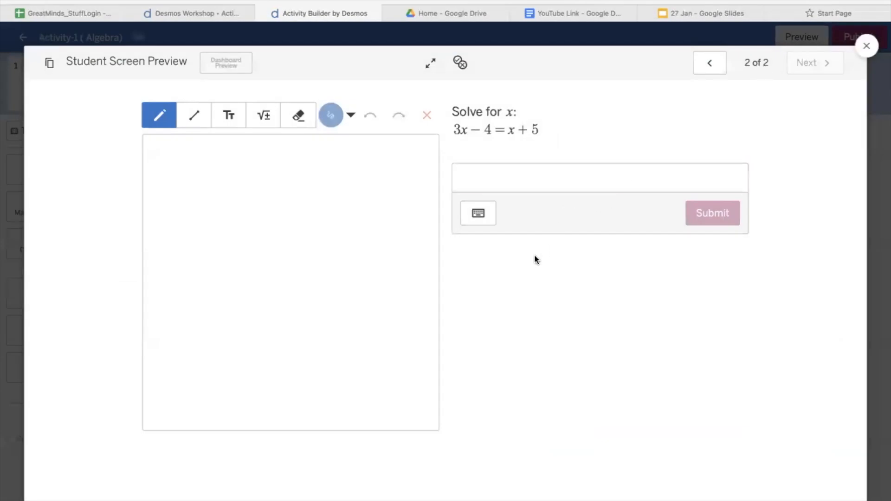
left_click(489, 171)
type("x=3")
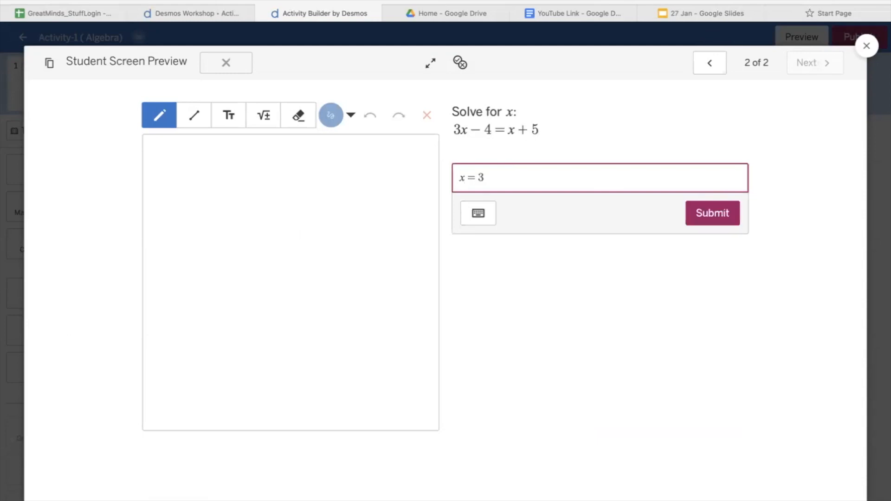
key("Return")
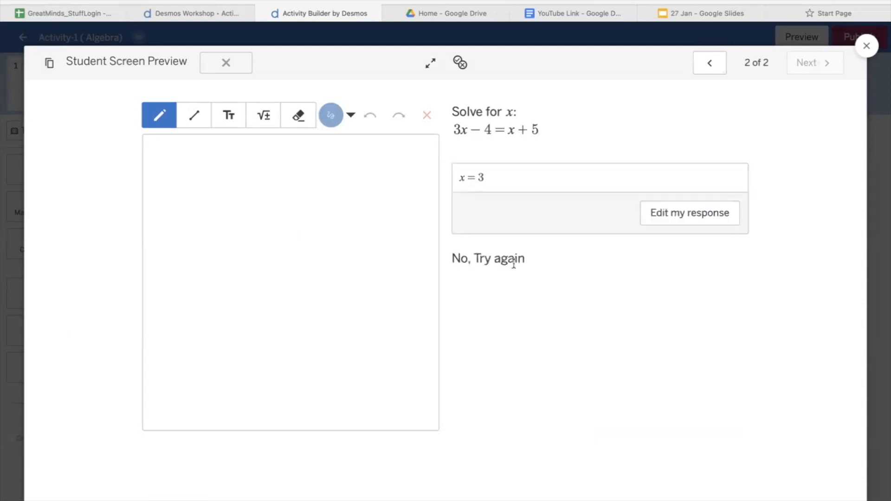
Change the previewed response to x=4.5, submit it and examine the feedback text below
left_click(495, 181)
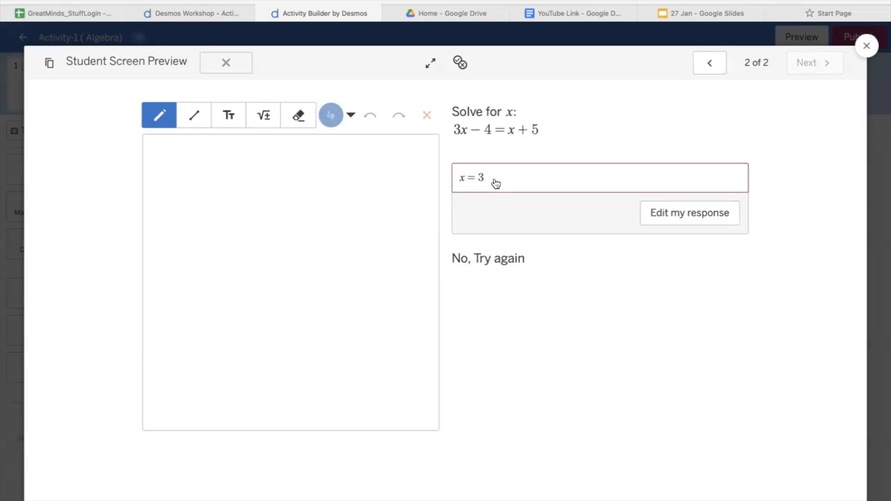
key("BackSpace")
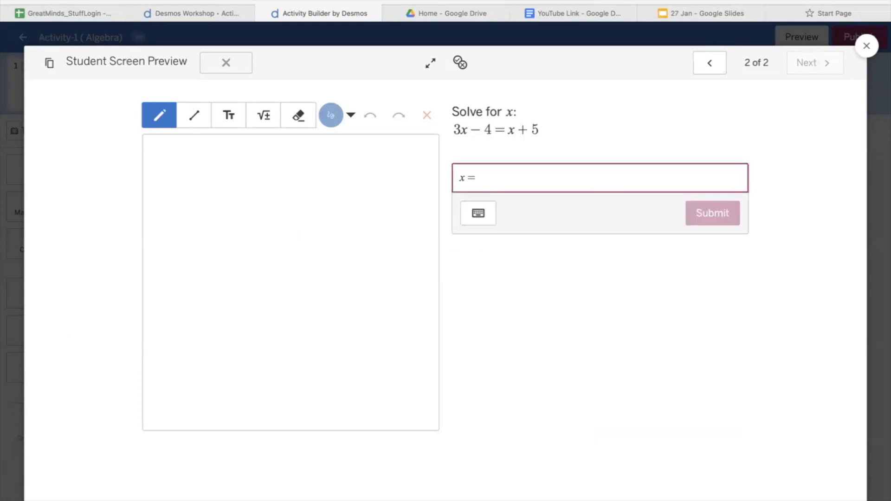
type("4.5")
left_click(710, 214)
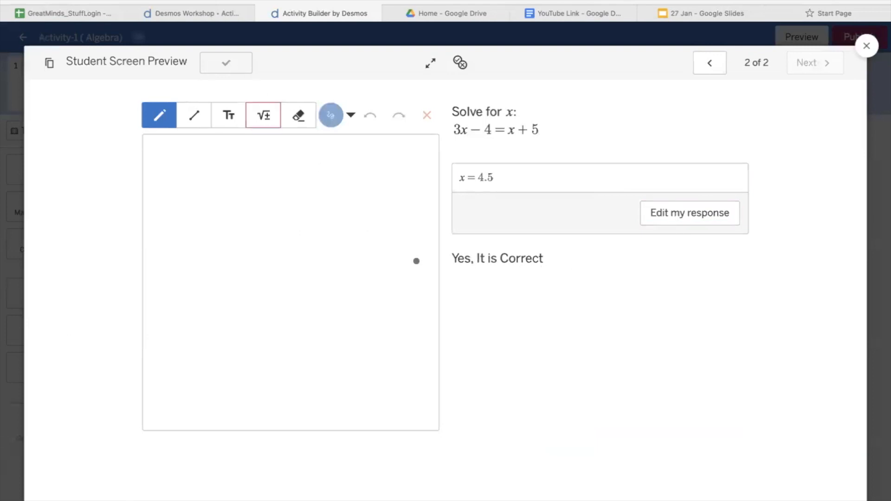
left_click_drag(452, 258, 551, 258)
left_click(539, 281)
Resubmit the previewed answer as the fraction x=9/2, check the feedback and close the preview
left_click(528, 175)
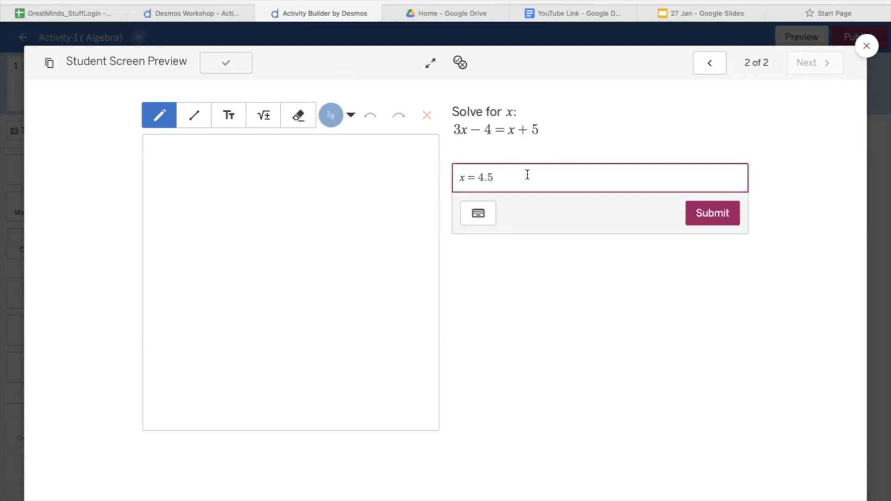
key("BackSpace")
key("BackSpace")
key("BackSpace")
type("9/2")
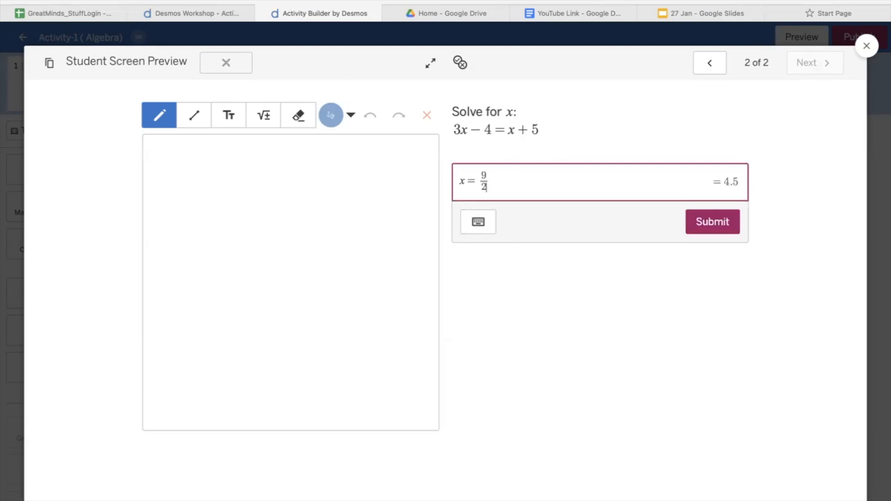
key("Return")
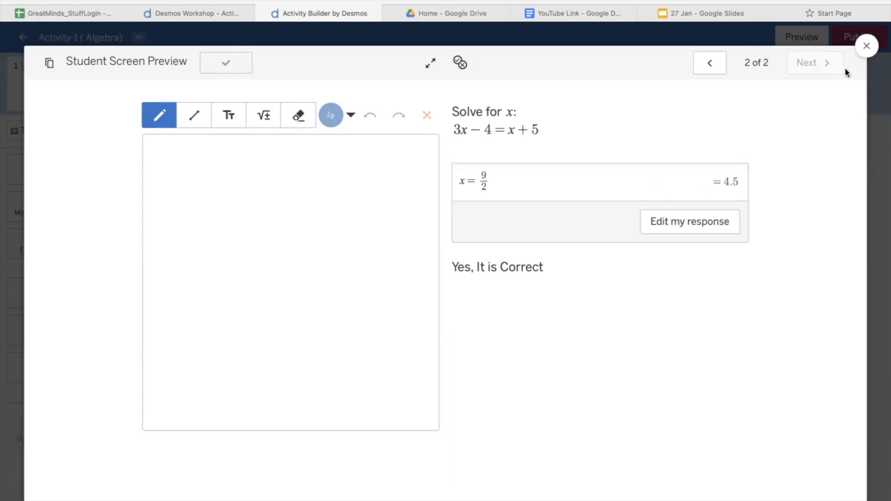
left_click(866, 46)
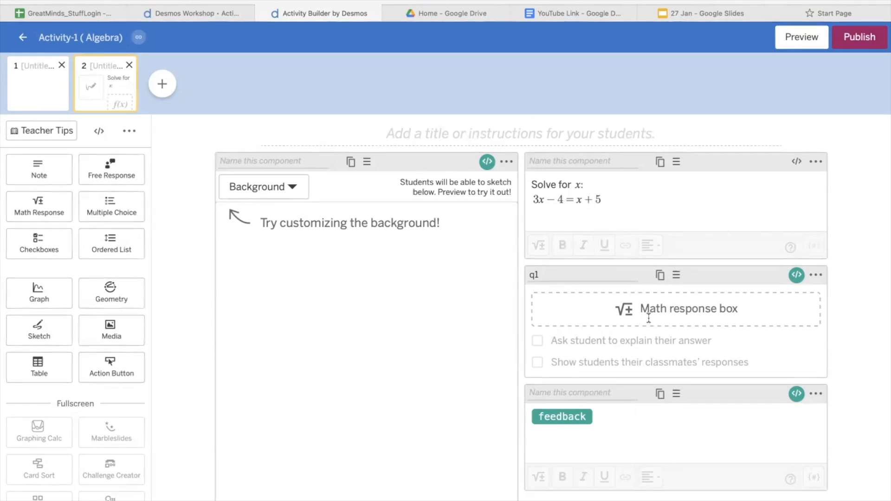
Add a third screen to the activity and place a Geometry component on it
left_click(162, 84)
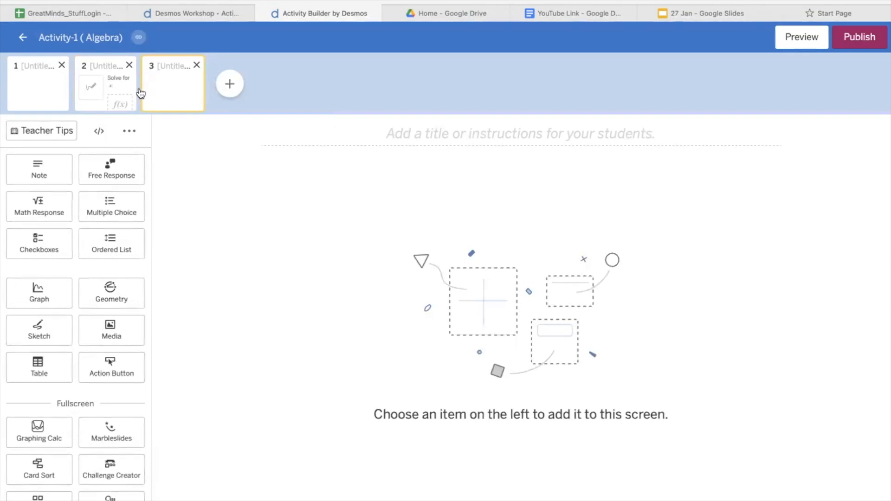
left_click(121, 97)
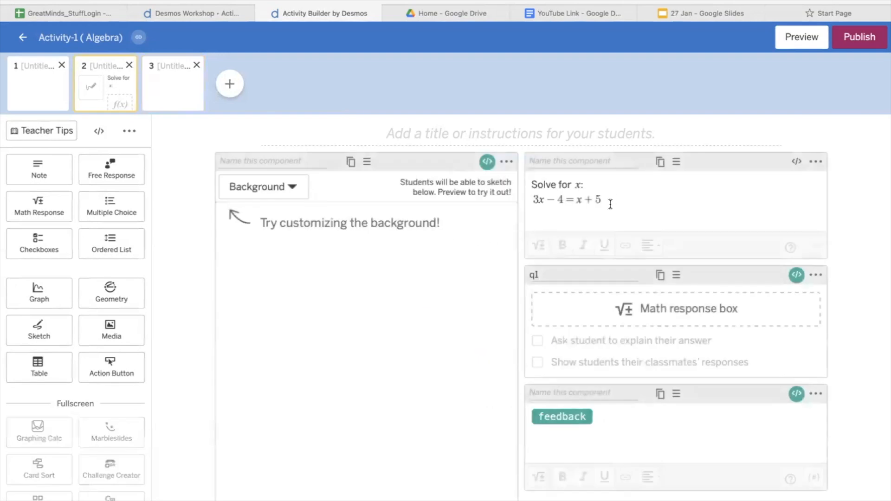
left_click(165, 103)
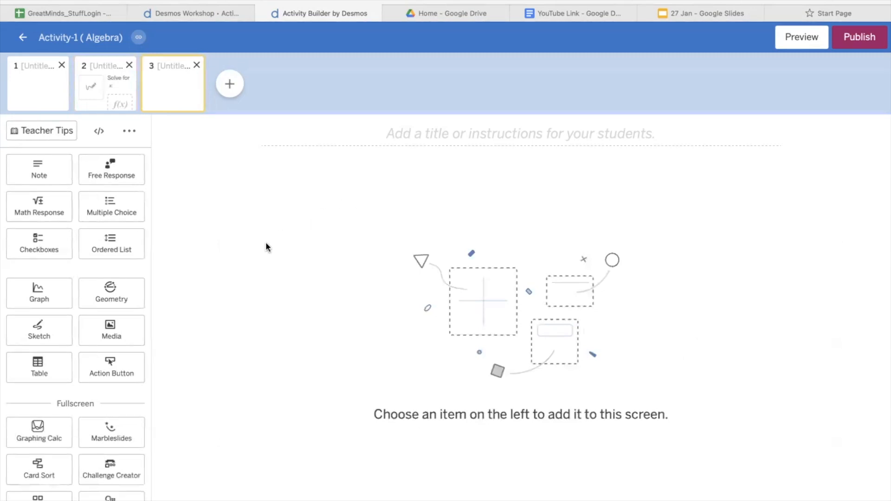
left_click(118, 302)
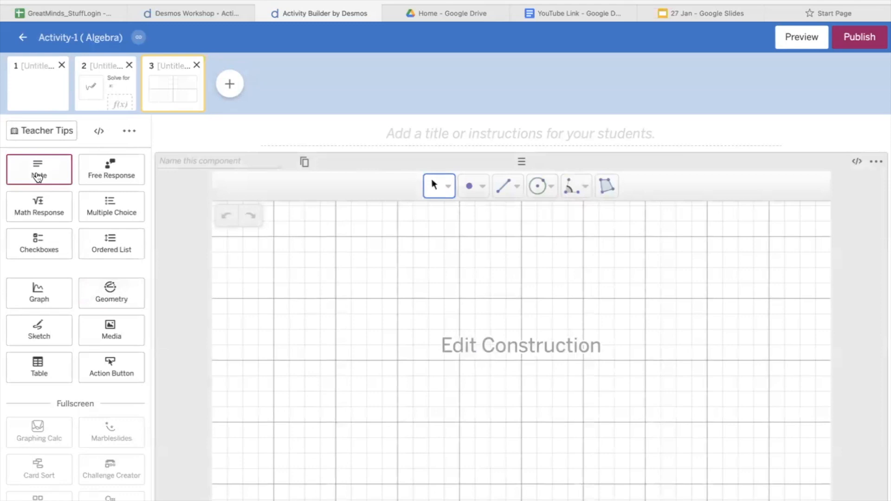
Add a Note component beside the geometry component and open the construction for editing
left_click(38, 176)
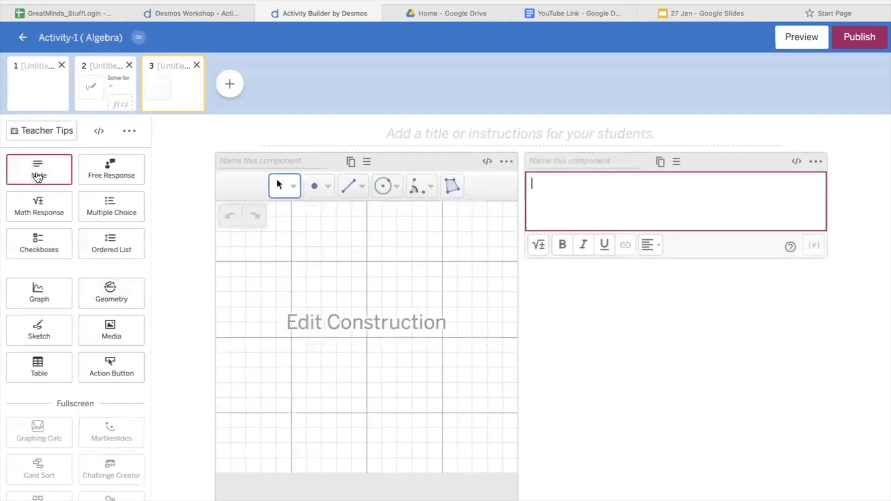
left_click(361, 328)
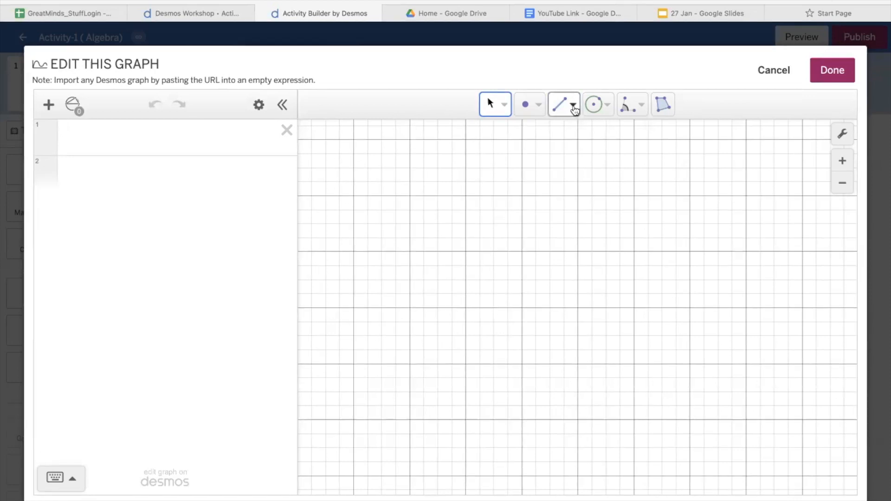
Draw a horizontal segment, a slanted segment below it, and a steep transversal segment crossing both
left_click(574, 114)
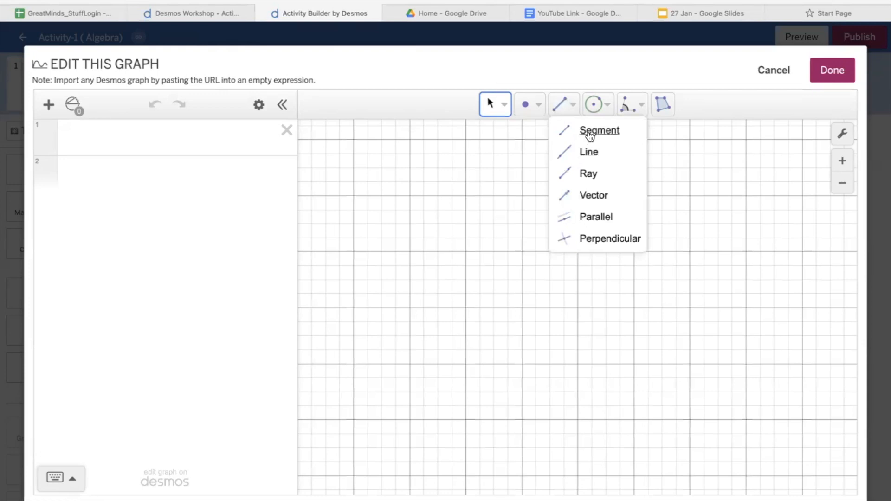
left_click(587, 131)
left_click(410, 252)
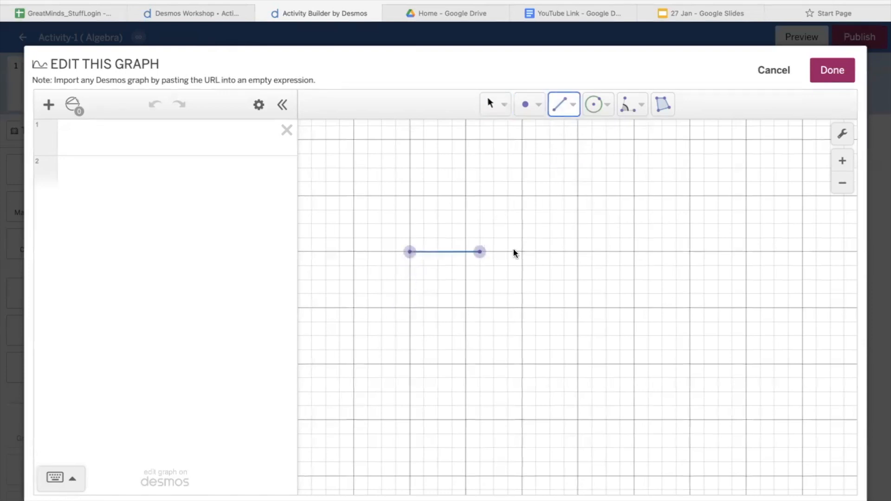
left_click(634, 252)
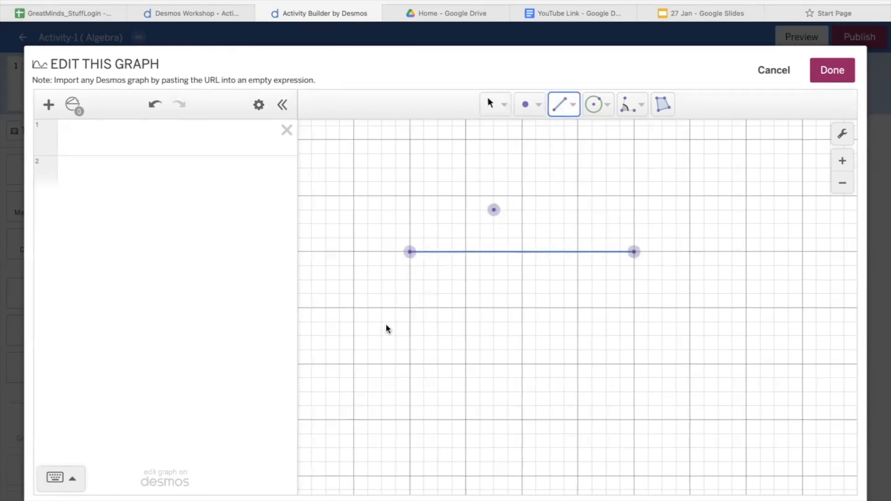
left_click(410, 364)
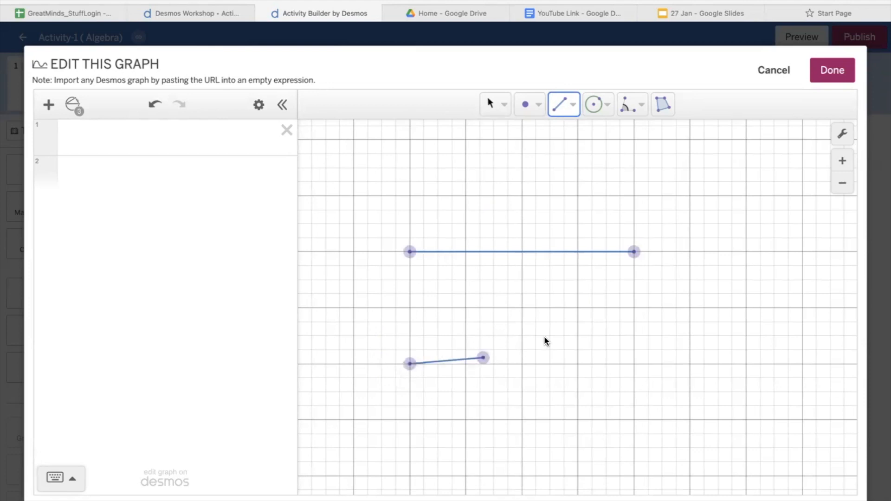
left_click(634, 308)
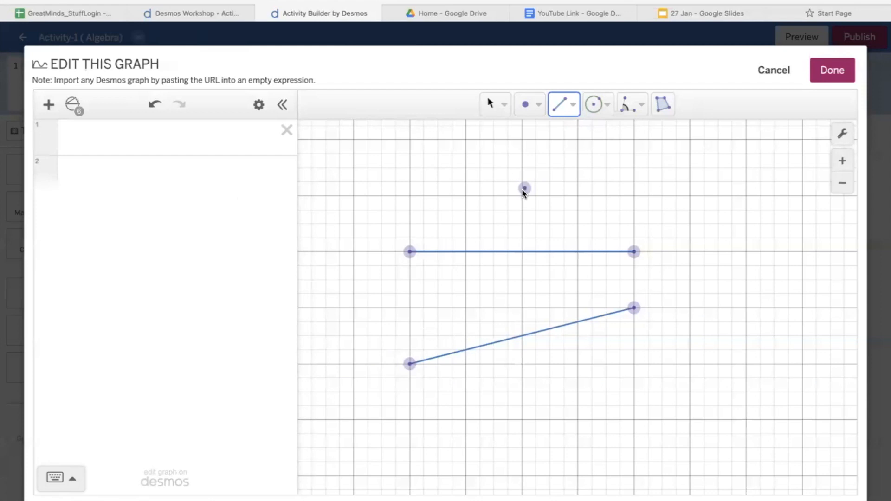
left_click(521, 195)
left_click(476, 401)
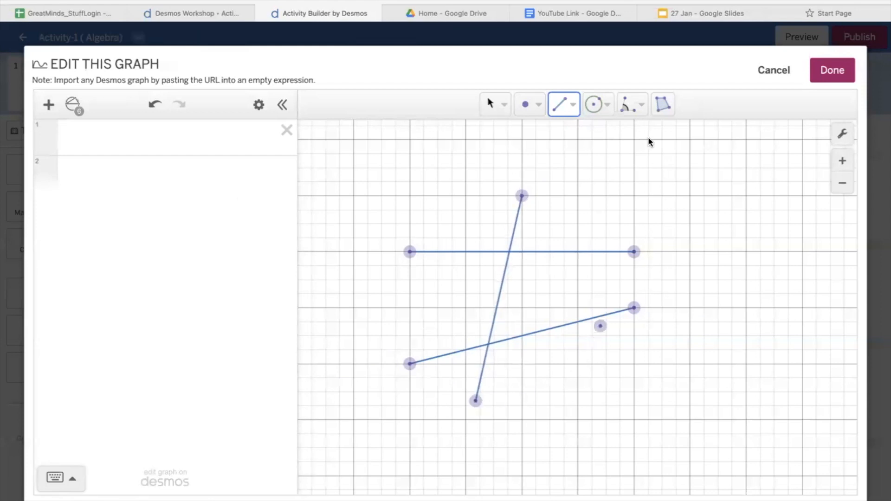
Mark the upper-right angle at each intersection of the transversal with the two segments using the Angle tool
left_click(643, 112)
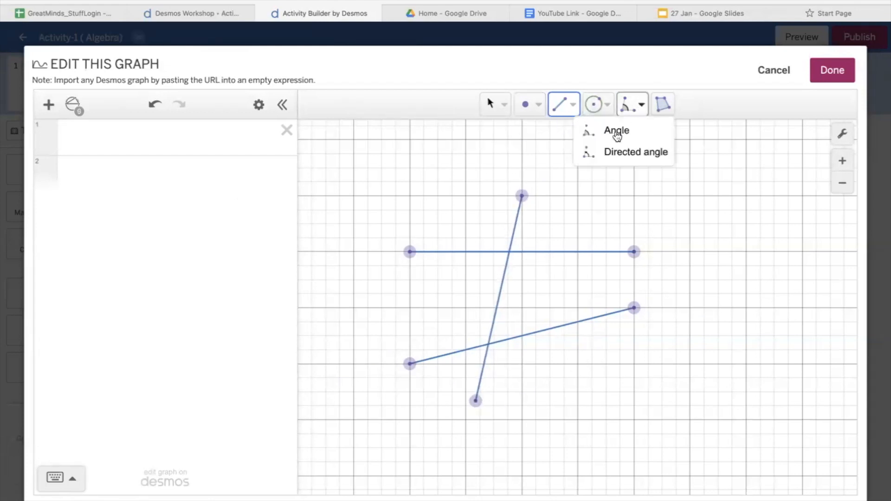
left_click(617, 132)
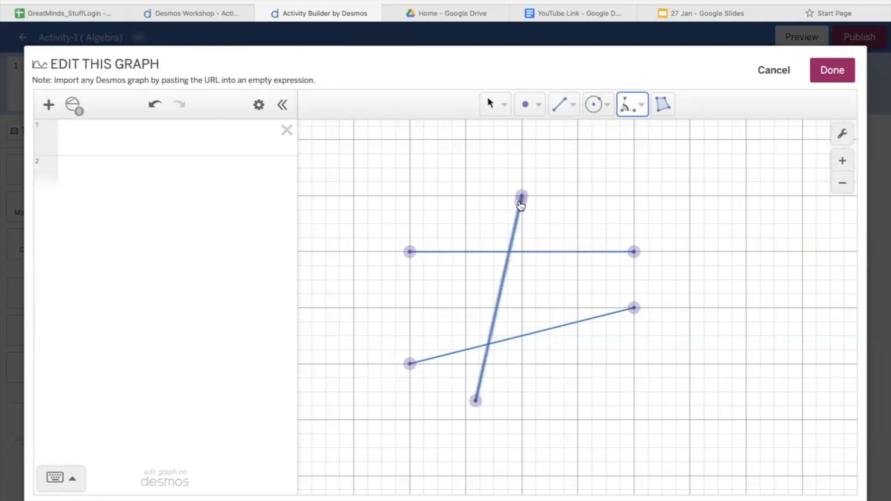
left_click(512, 254)
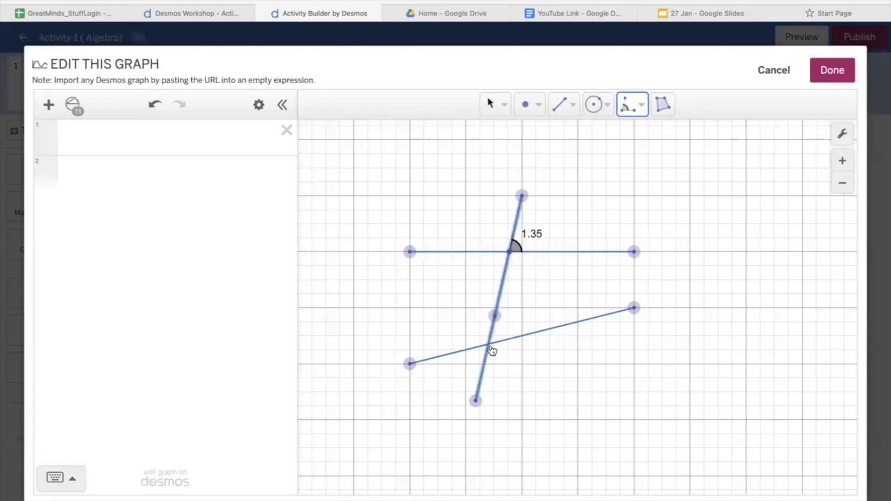
left_click(489, 346)
left_click(634, 309)
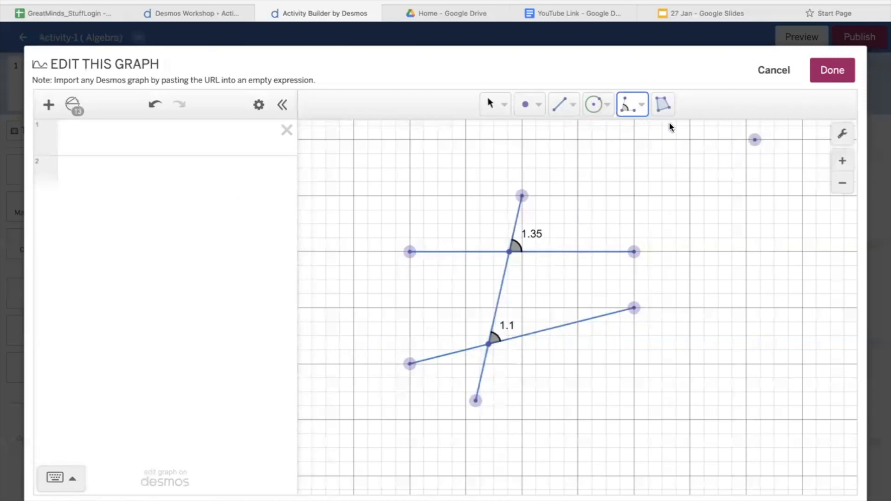
Switch the construction's angle unit to degrees
left_click(489, 103)
left_click(843, 136)
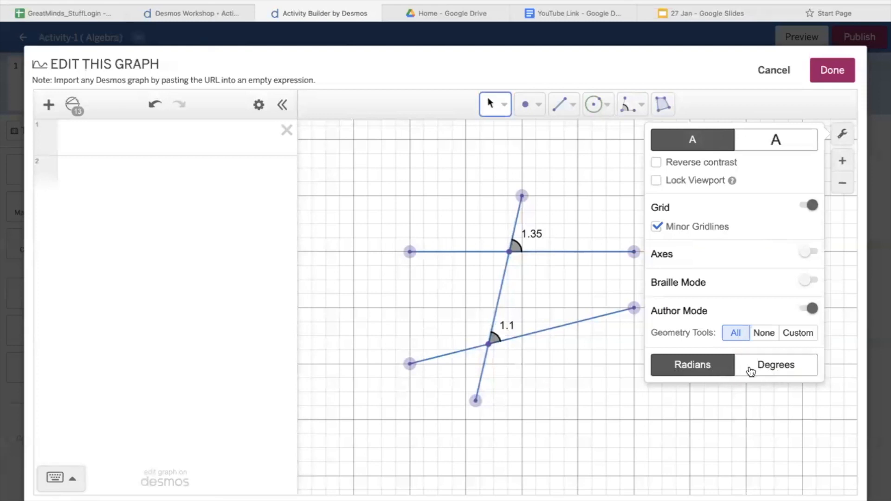
left_click(770, 369)
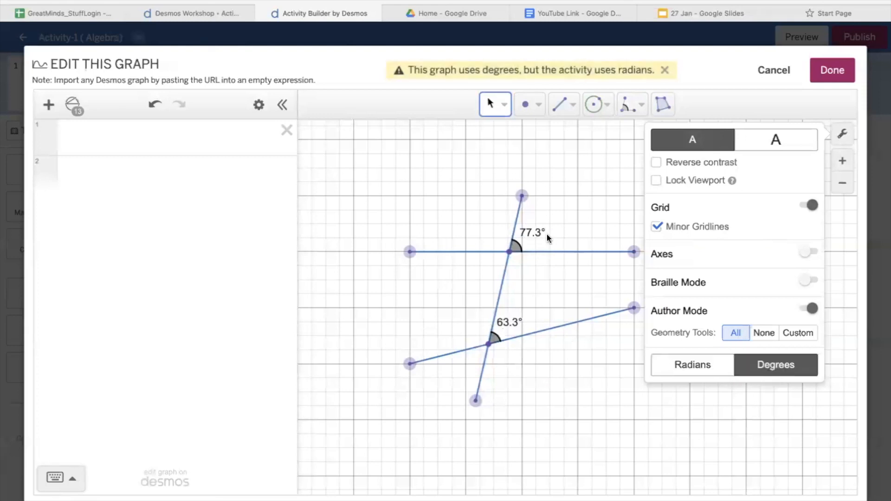
left_click(595, 179)
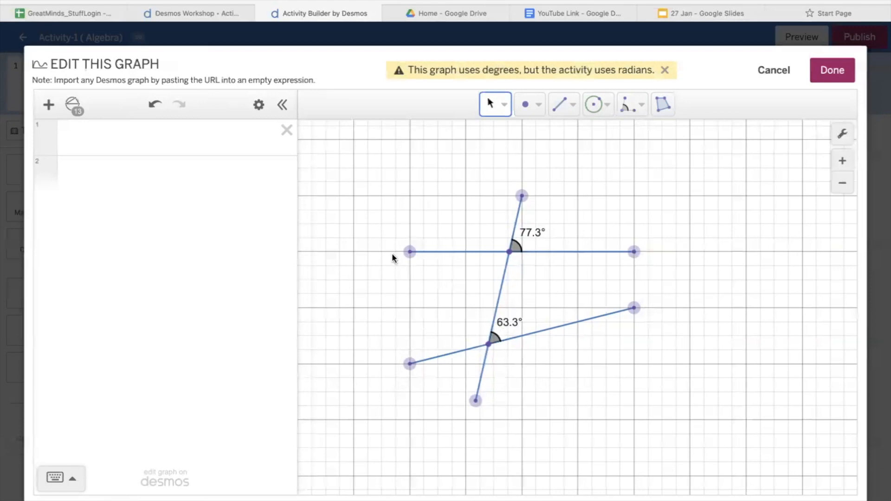
Label the horizontal segment's left endpoint A and make it non-draggable
left_click(410, 251)
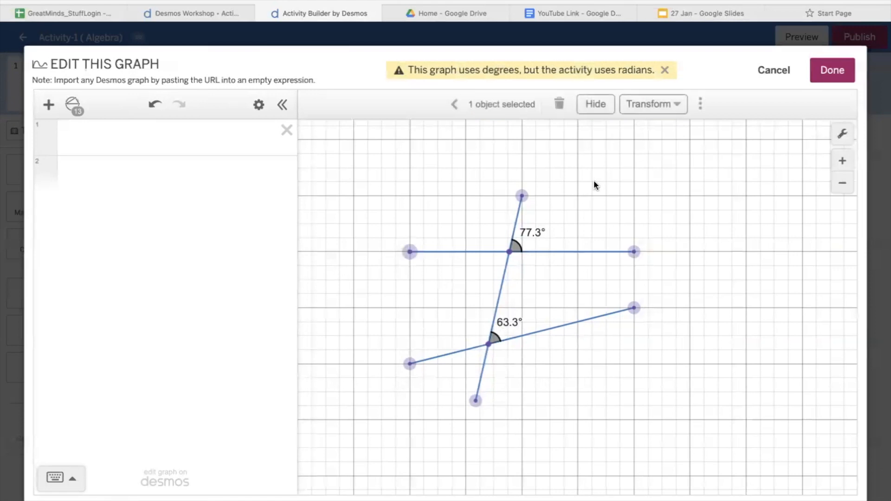
left_click(701, 105)
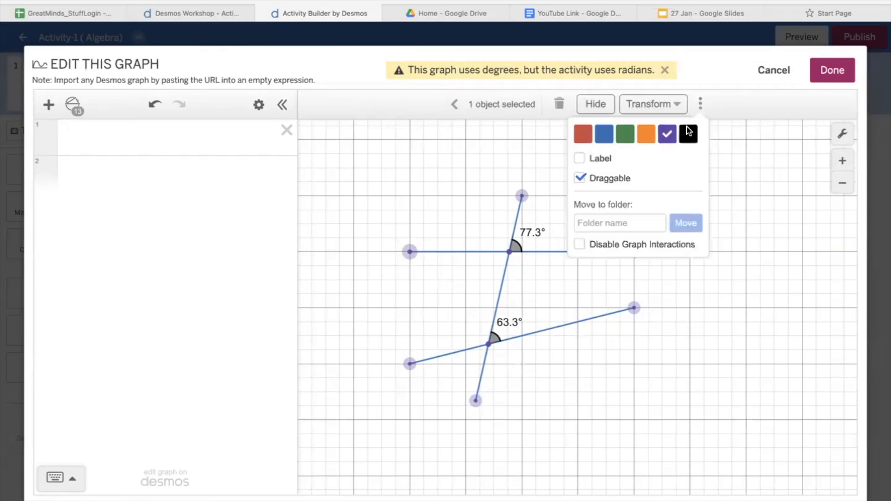
left_click(579, 159)
left_click(629, 158)
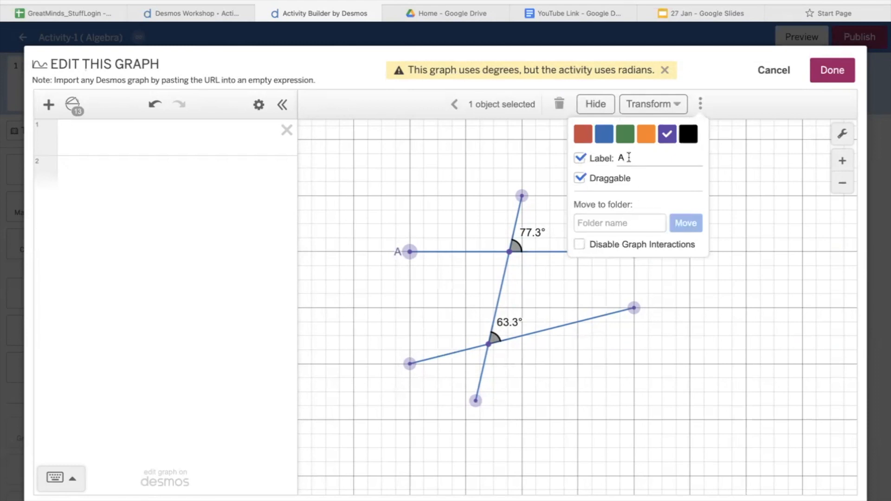
left_click(579, 181)
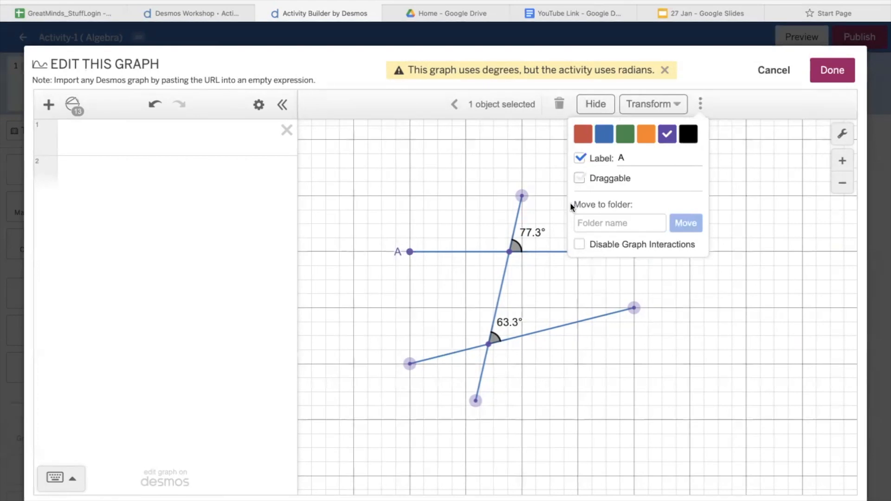
left_click(630, 265)
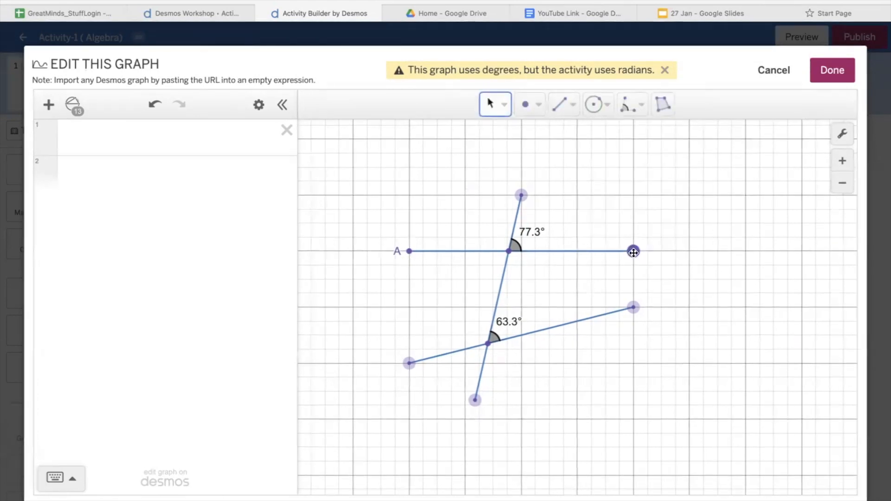
Label the horizontal segment's right endpoint B and make it non-draggable
left_click(634, 251)
left_click(700, 104)
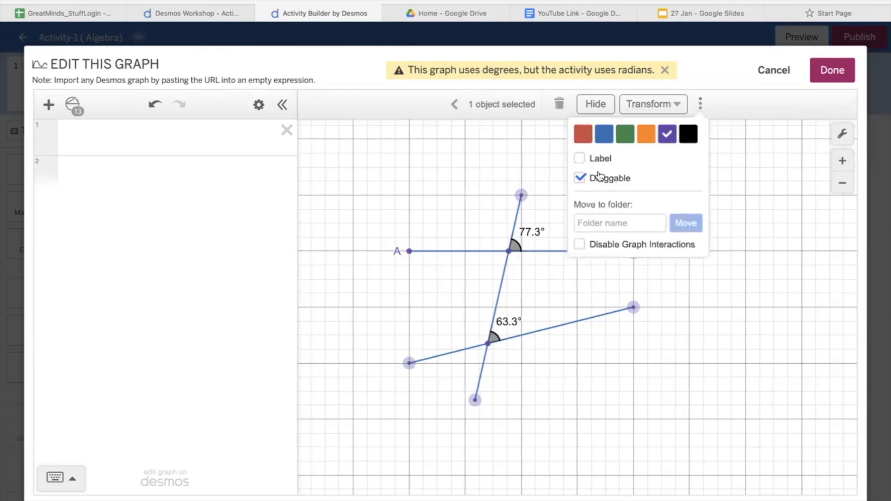
left_click(579, 159)
left_click(580, 178)
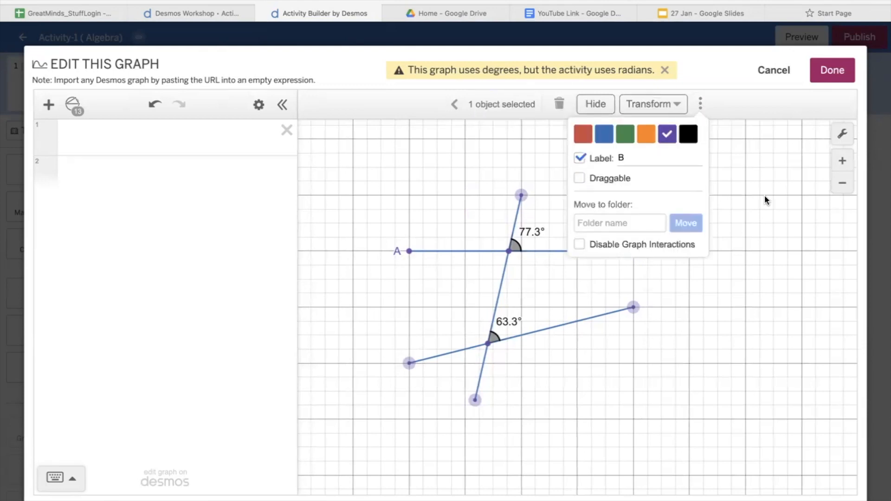
left_click(771, 197)
Label the slanted segment's left endpoint C and make it non-draggable
left_click(409, 363)
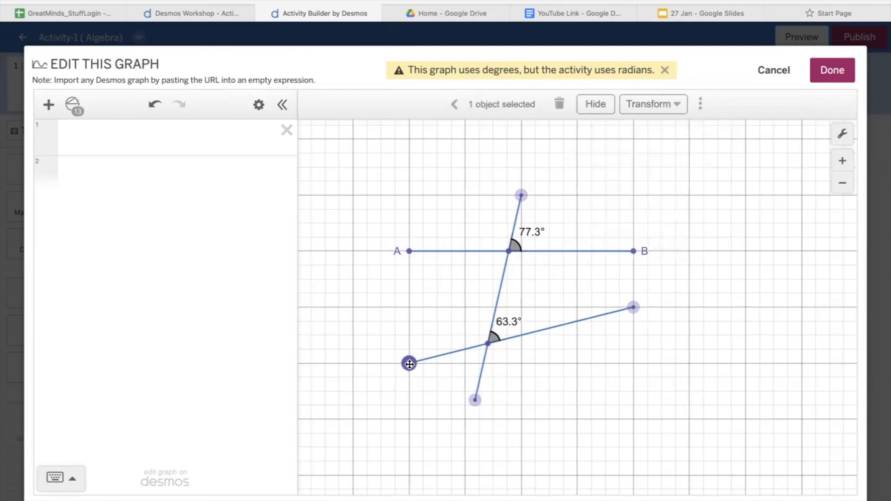
left_click(699, 105)
left_click(580, 158)
left_click(579, 180)
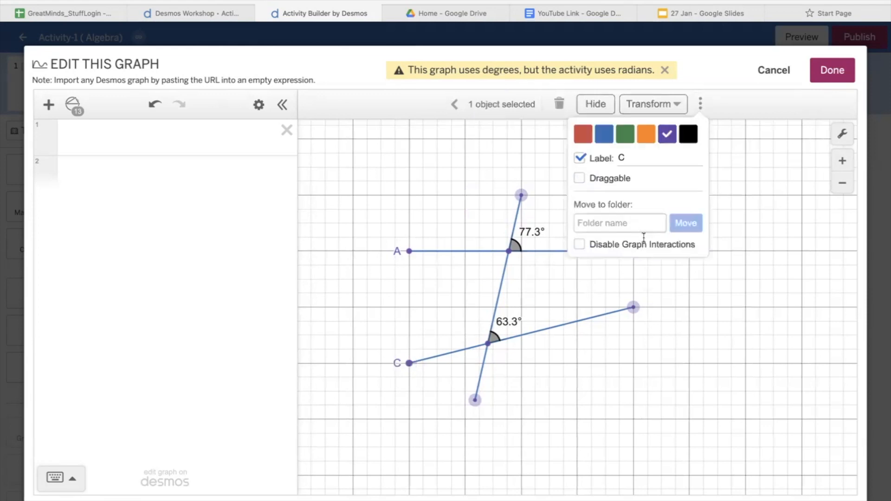
left_click(670, 290)
Make the transversal's upper and lower endpoints non-draggable
left_click(636, 307)
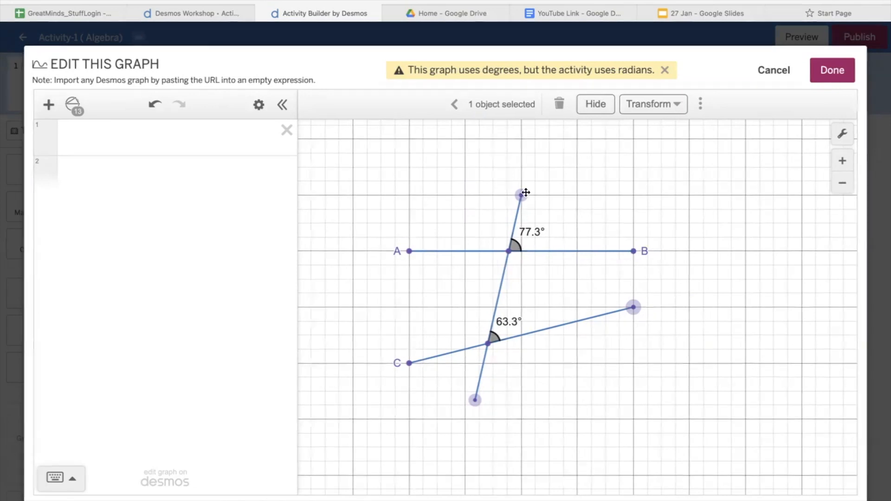
left_click(700, 103)
left_click(580, 179)
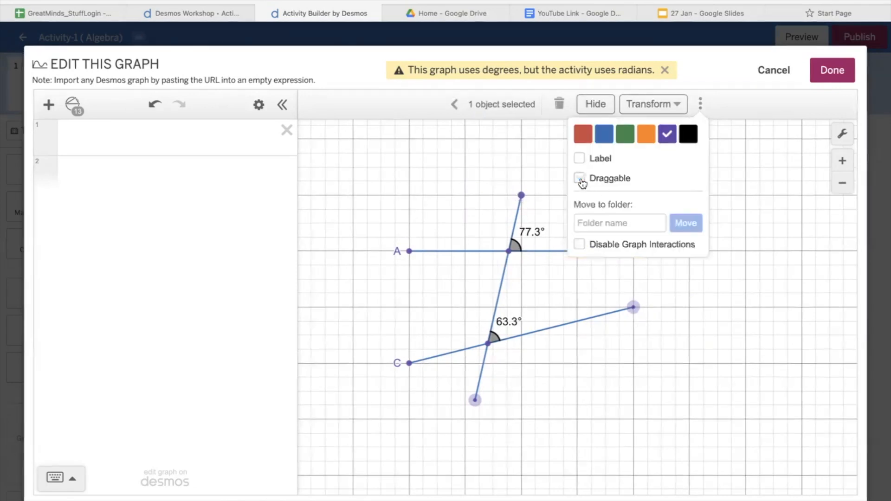
left_click(474, 400)
left_click(703, 104)
left_click(580, 179)
left_click(783, 209)
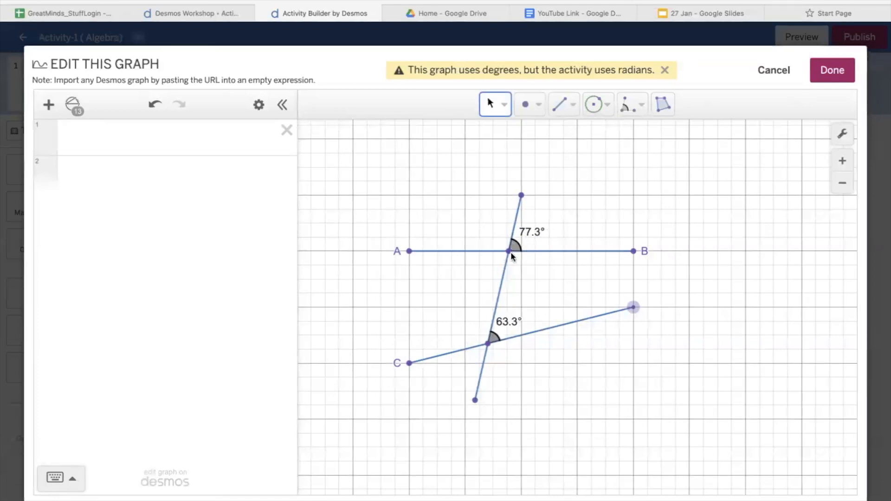
Make the transversal's upper endpoint draggable again and shift it left until the angle at segment AB is 80°
left_click(514, 201)
left_click(700, 104)
left_click(579, 179)
left_click(531, 188)
left_click_drag(521, 195, 511, 194)
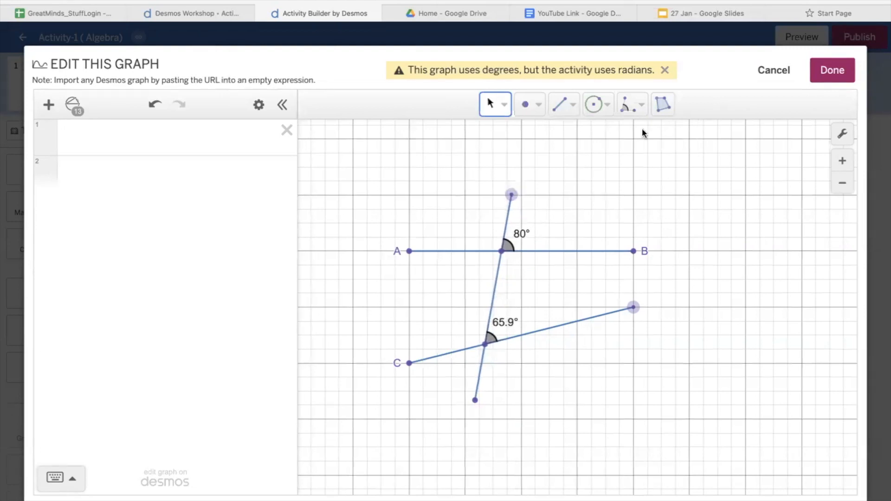
Lock the repositioned upper endpoint of the transversal by turning off its Draggable option
left_click(512, 195)
left_click(700, 104)
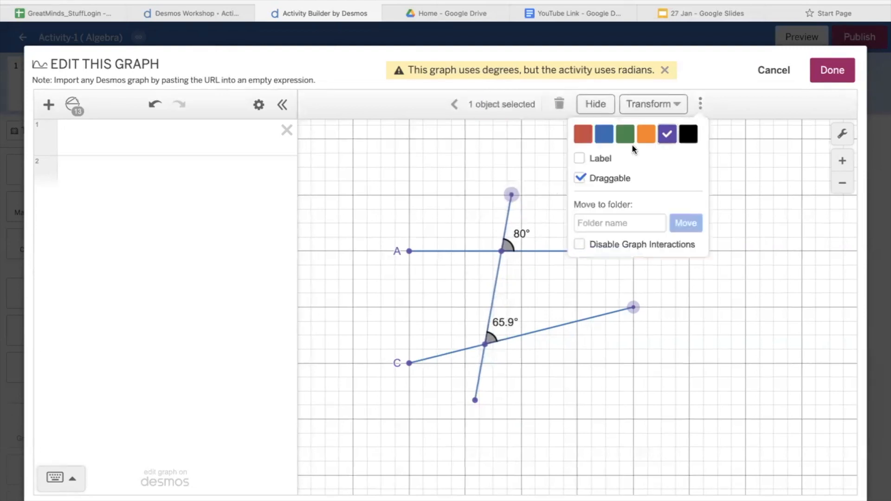
left_click(579, 178)
left_click(771, 171)
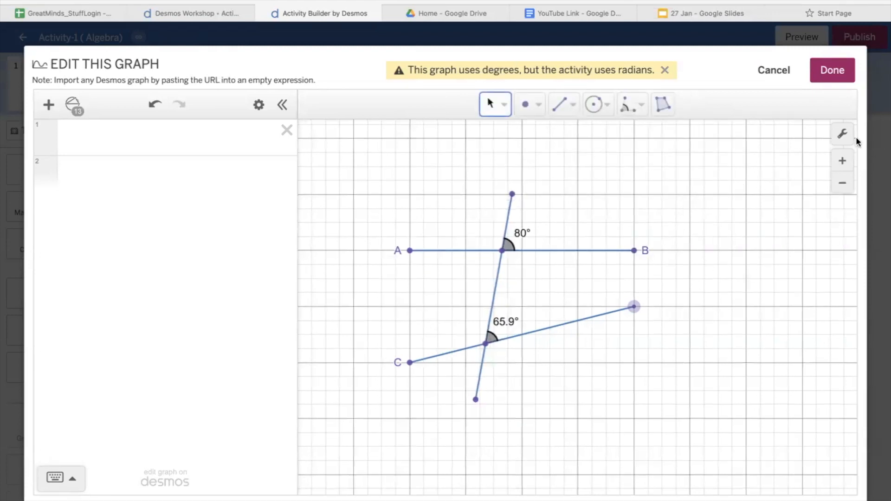
Turn off the minor gridlines and the grid in the construction's display settings
left_click(842, 134)
left_click(656, 226)
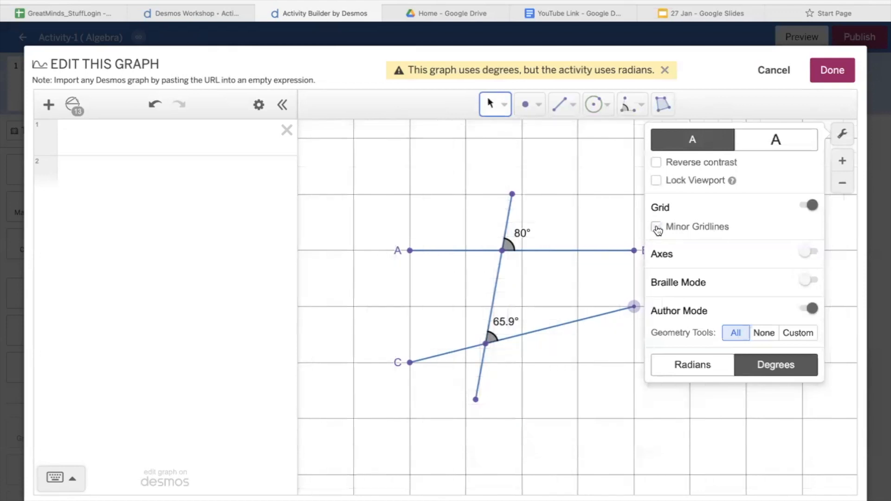
left_click(805, 210)
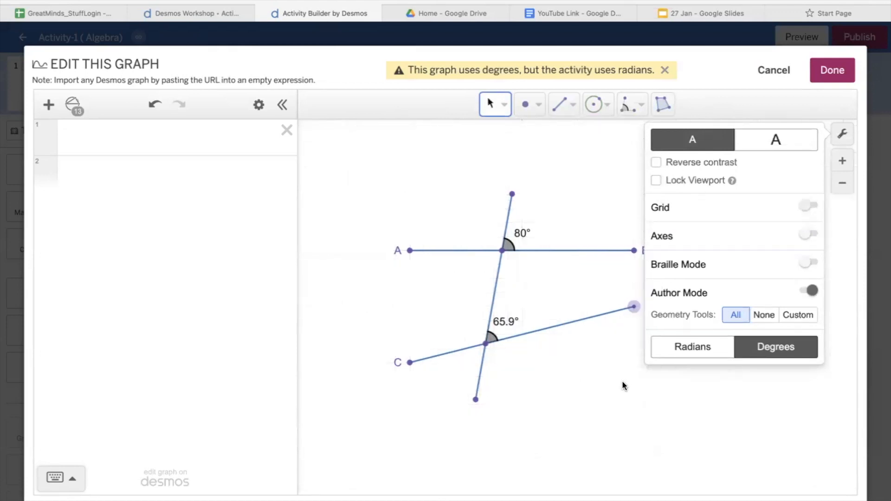
left_click(583, 370)
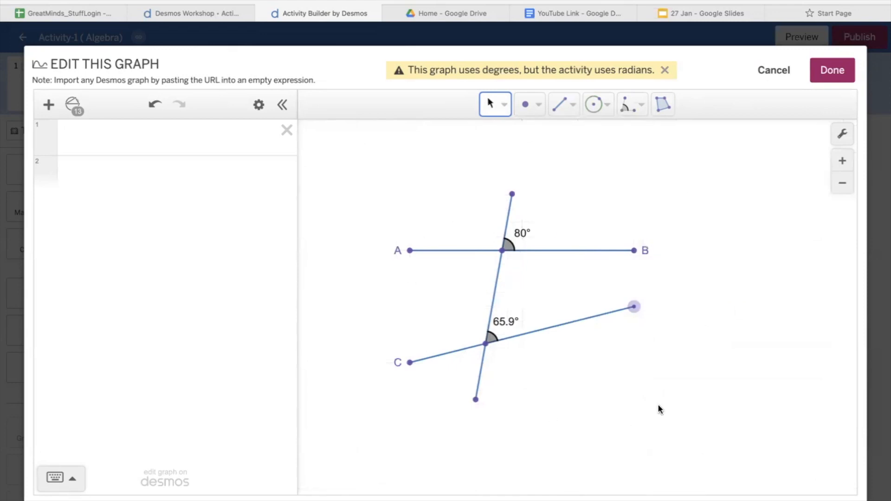
Save the construction and begin the note's instruction text with "Drag"
left_click(831, 72)
left_click(629, 197)
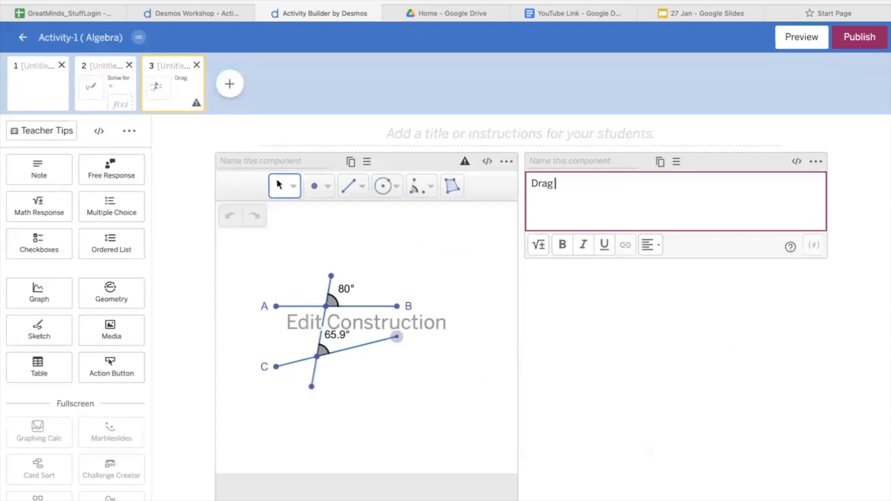
type("nt")
Label the draggable endpoint of the lower segment D and save the construction
left_click(421, 332)
left_click(634, 307)
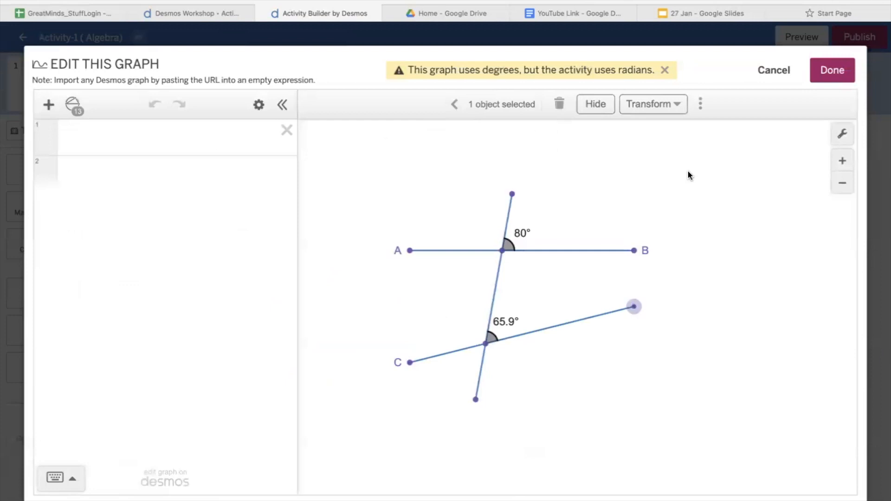
left_click(701, 104)
left_click(579, 159)
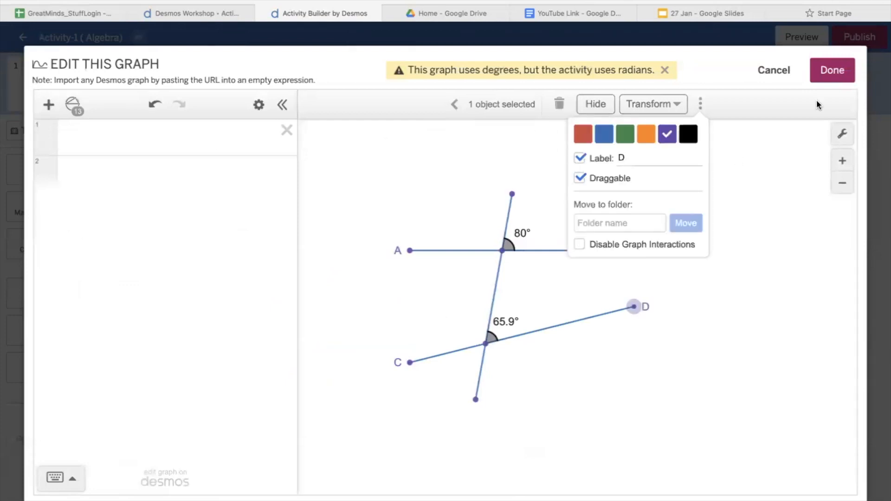
left_click(830, 72)
Complete the note's instruction so it reads "Drag Point D to make these lines Parallel."
left_click(621, 192)
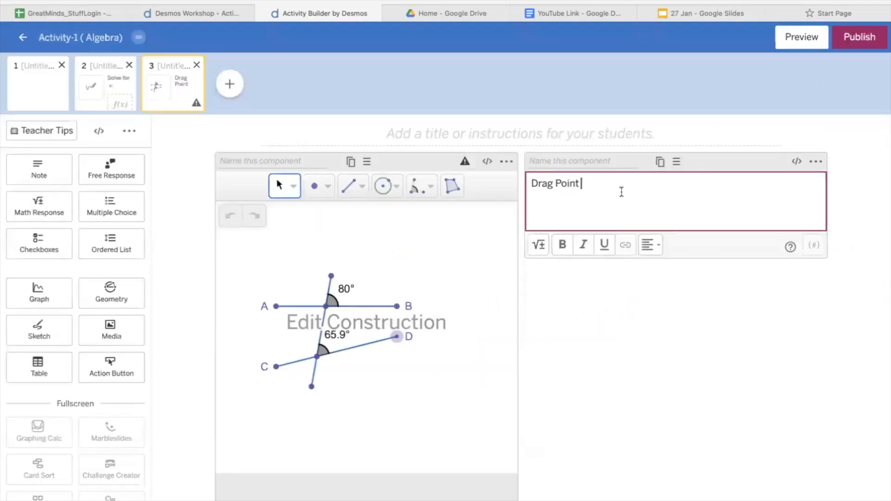
type("D to make these lines Parallel.")
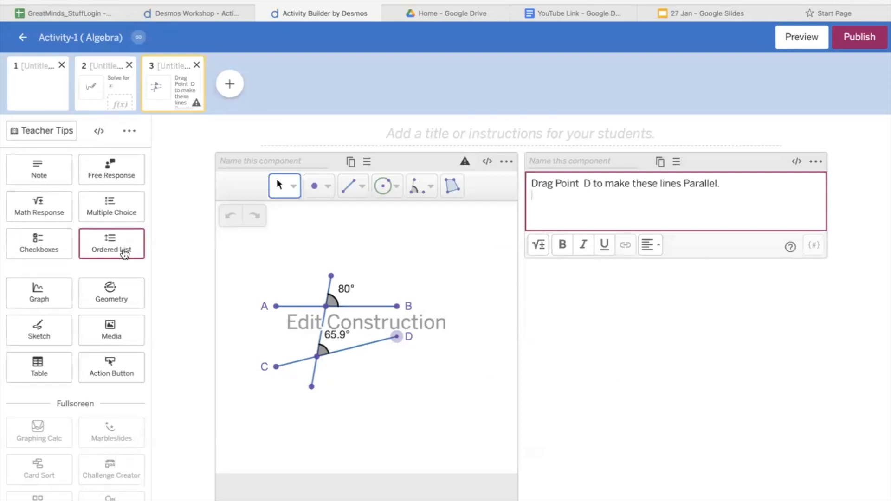
Copy the q1 math response component from screen 2 and paste it onto screen 3
left_click(92, 89)
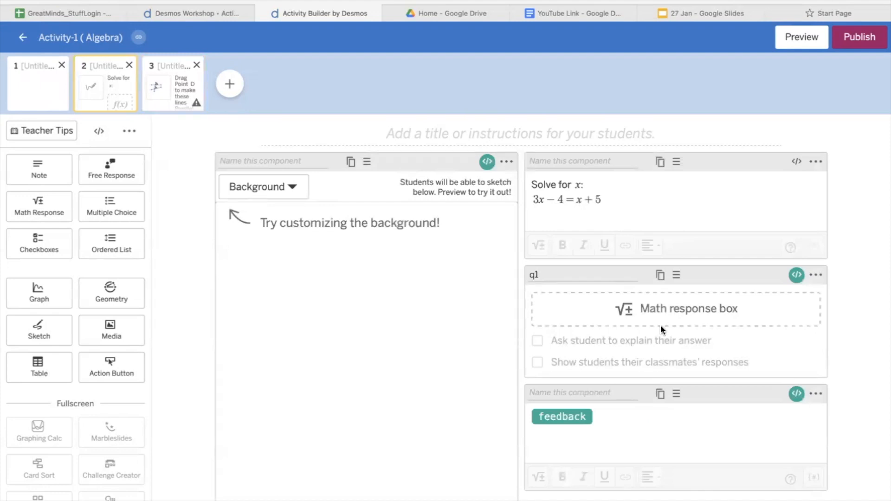
left_click(660, 276)
left_click(163, 95)
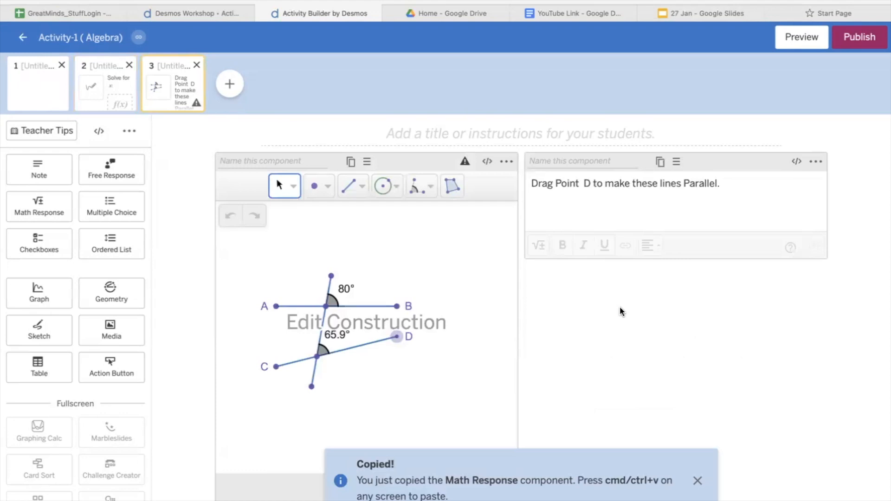
key("ctrl+v")
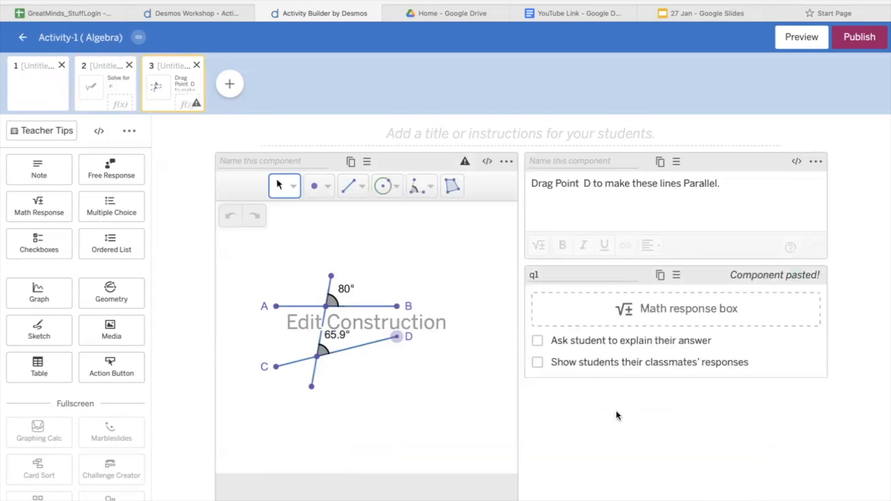
Change the correct answer in screen 3's q1 script so that q1.numericValue = 80
left_click(796, 277)
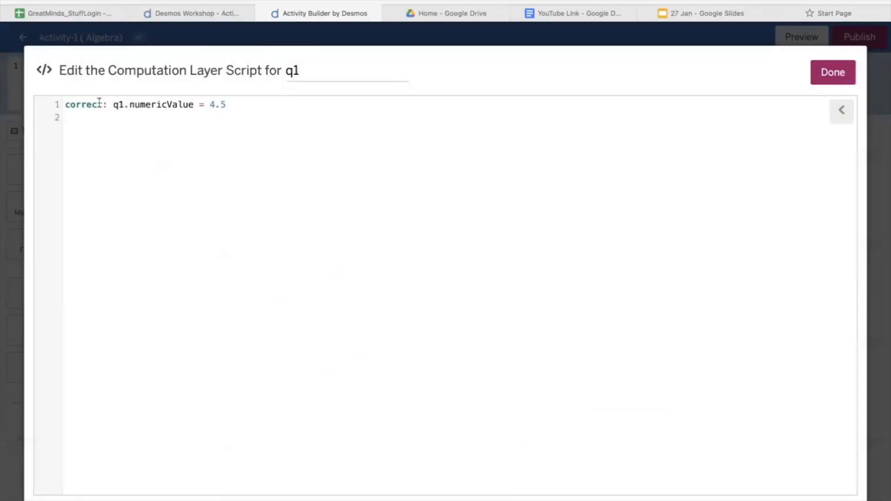
left_click_drag(208, 106, 228, 105)
type("80")
left_click(831, 72)
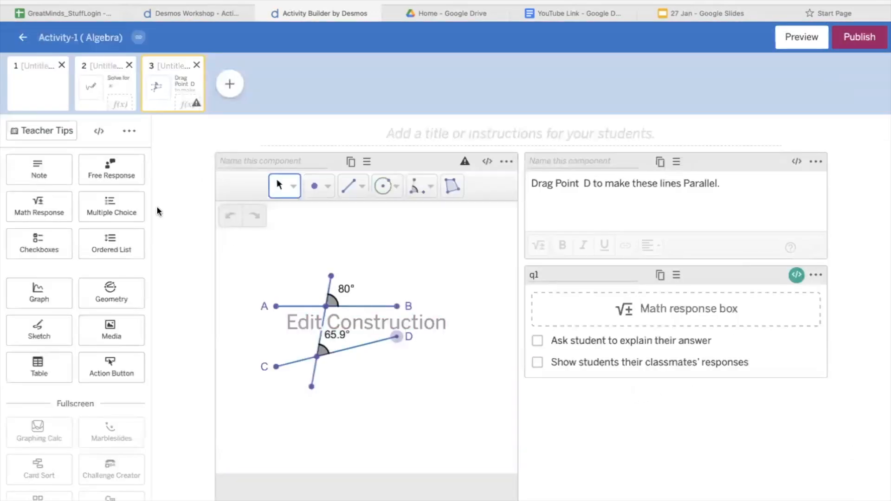
Copy the feedback note from screen 2 to screen 3 and place the q1 math response above it
left_click(109, 91)
left_click(659, 393)
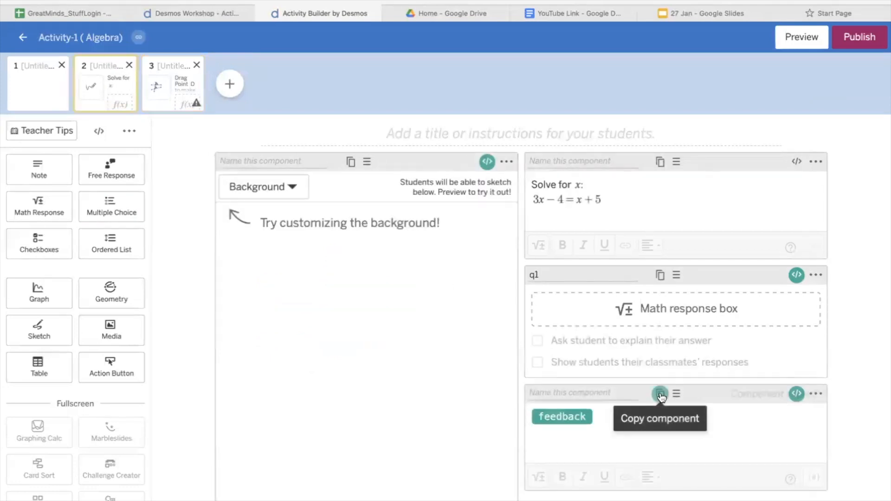
left_click(195, 110)
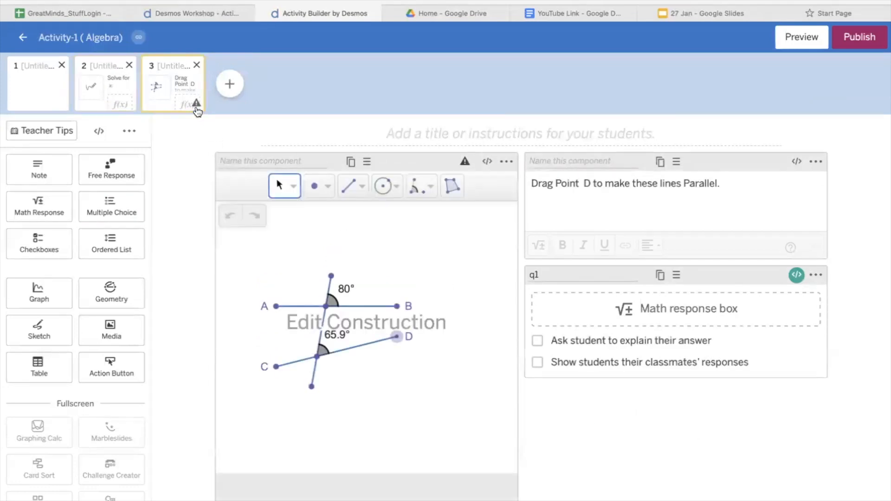
key("ctrl+v")
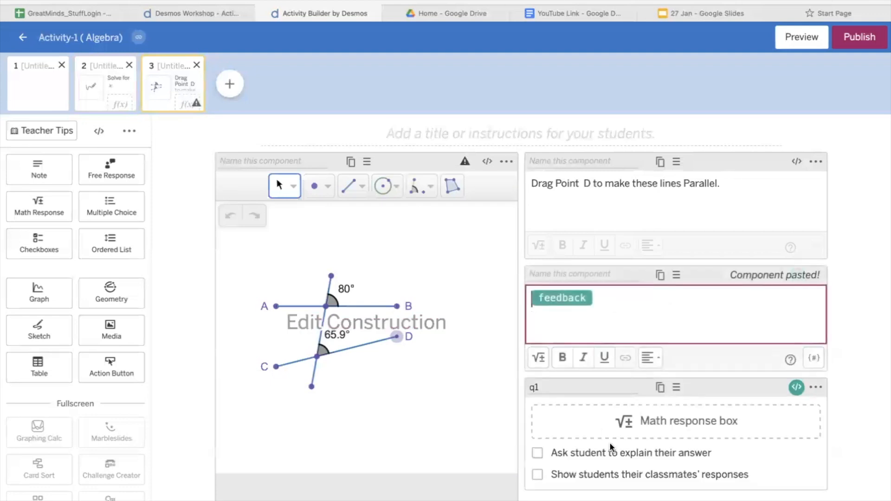
left_click_drag(676, 387, 670, 285)
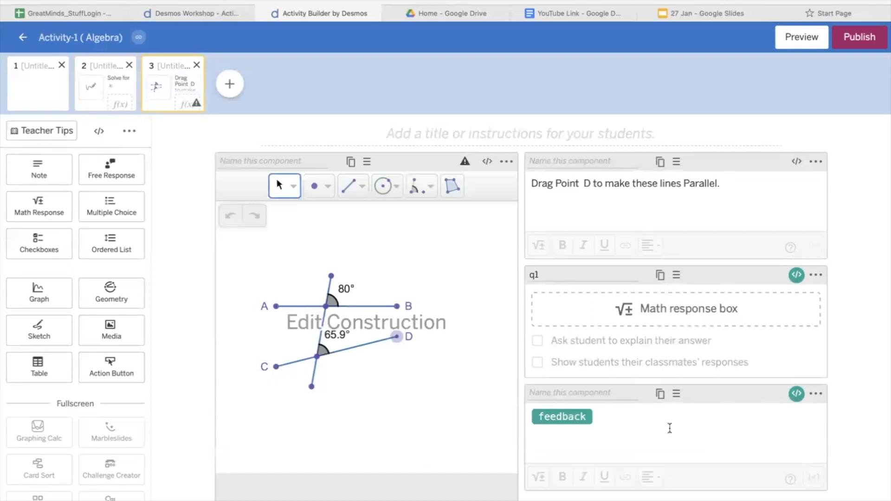
Set the numeric value checked in screen 3's feedback note script to 80 and preview the screen as a student
left_click(796, 394)
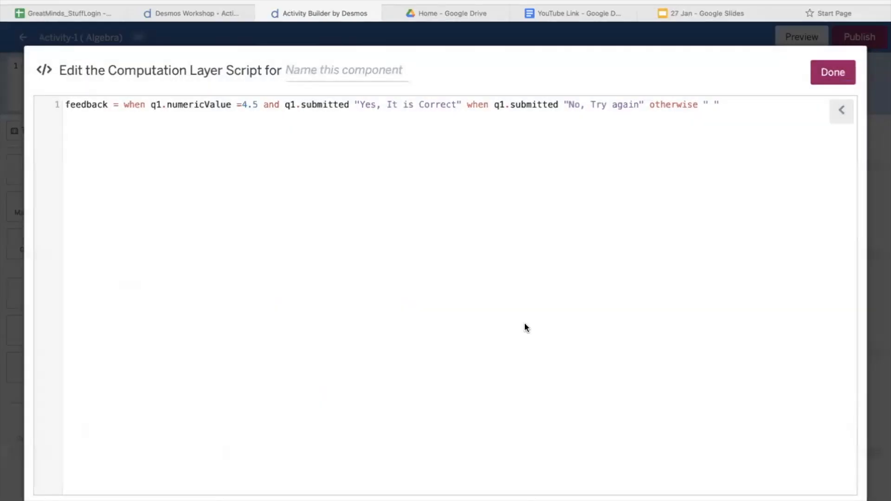
left_click(258, 104)
key("BackSpace")
key("BackSpace")
key("BackSpace")
type("80")
left_click(830, 79)
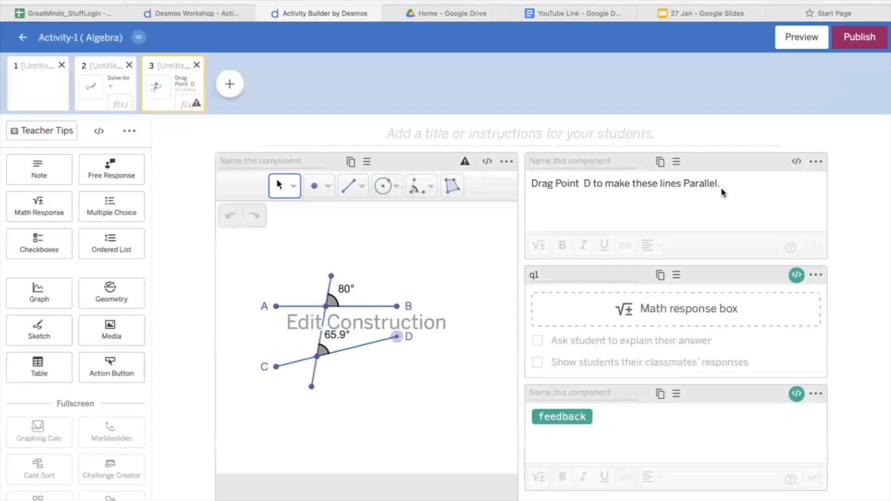
left_click(788, 37)
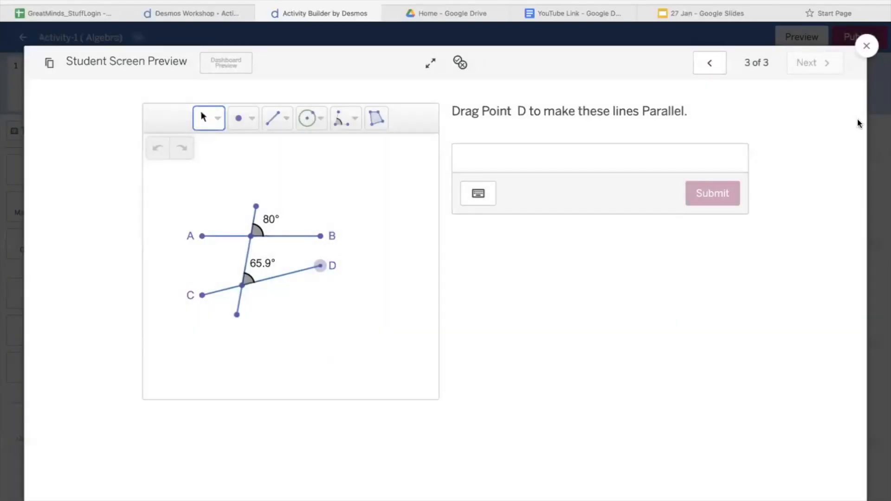
left_click(866, 45)
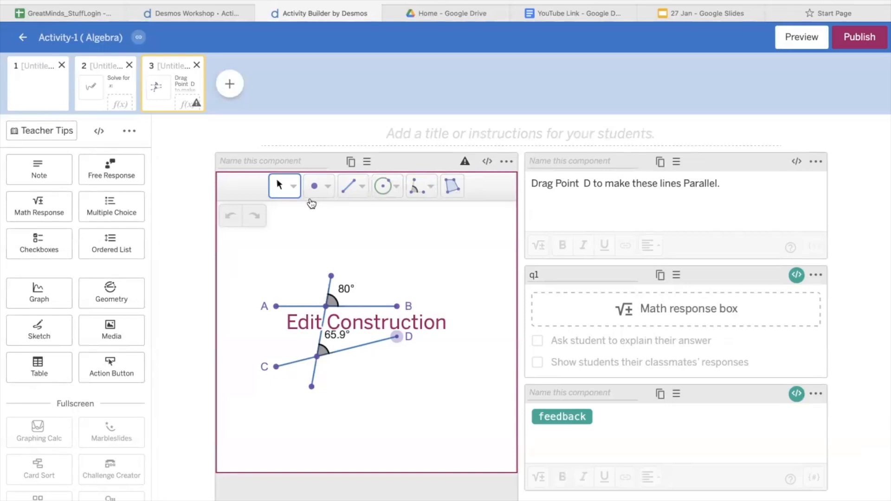
Set the construction's Geometry Tools option to None and save the construction
left_click(506, 164)
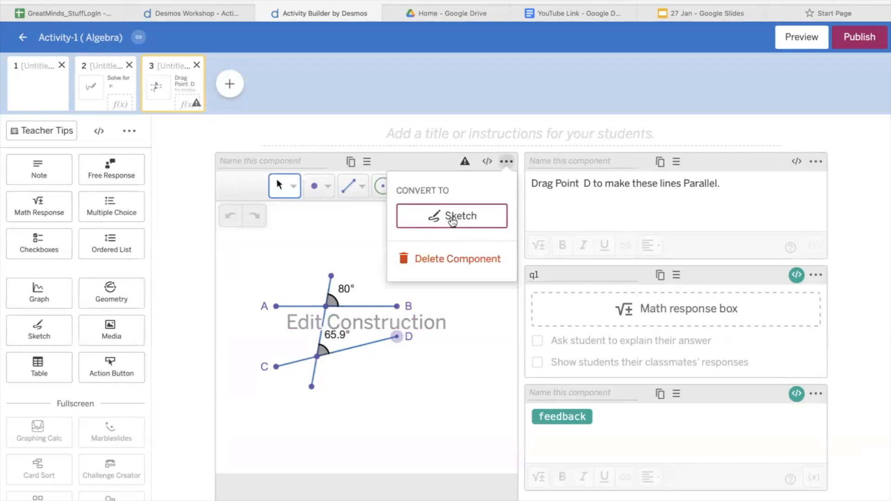
left_click(331, 247)
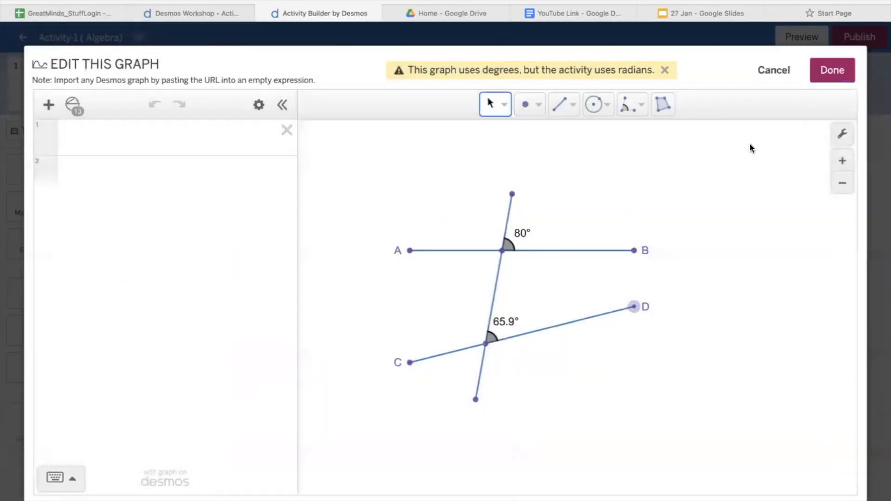
left_click(256, 105)
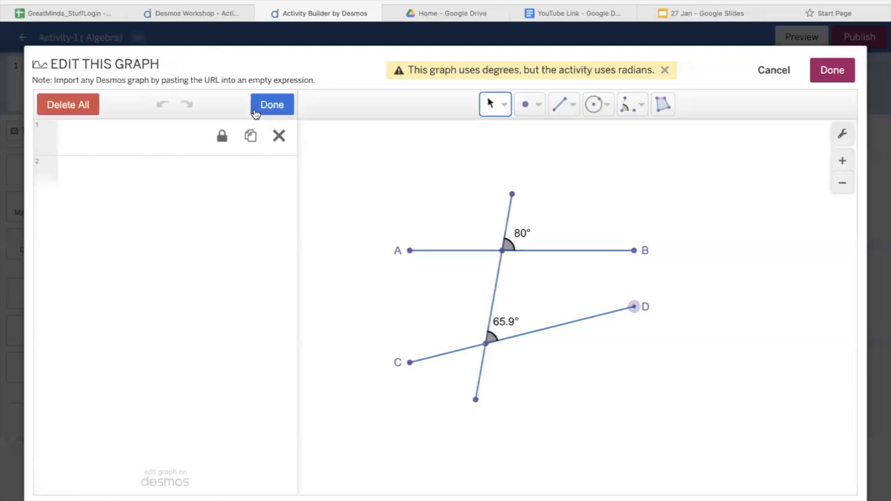
left_click(840, 135)
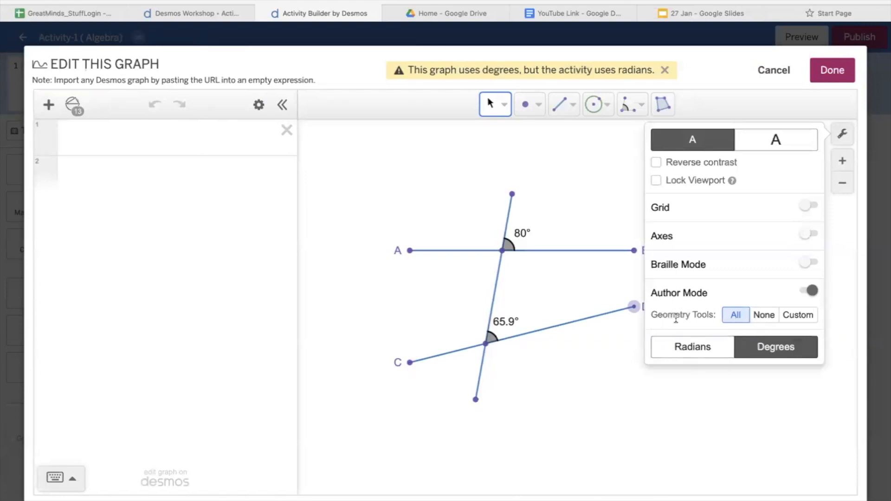
left_click(764, 316)
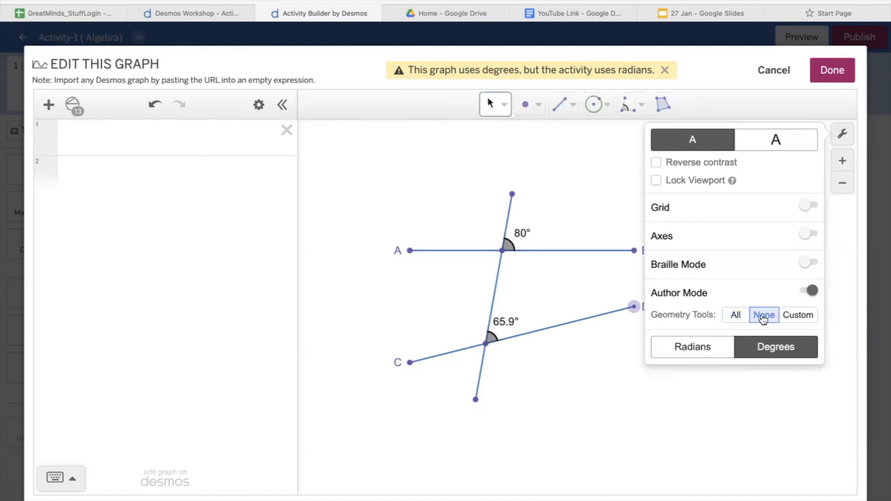
left_click(697, 397)
left_click(830, 71)
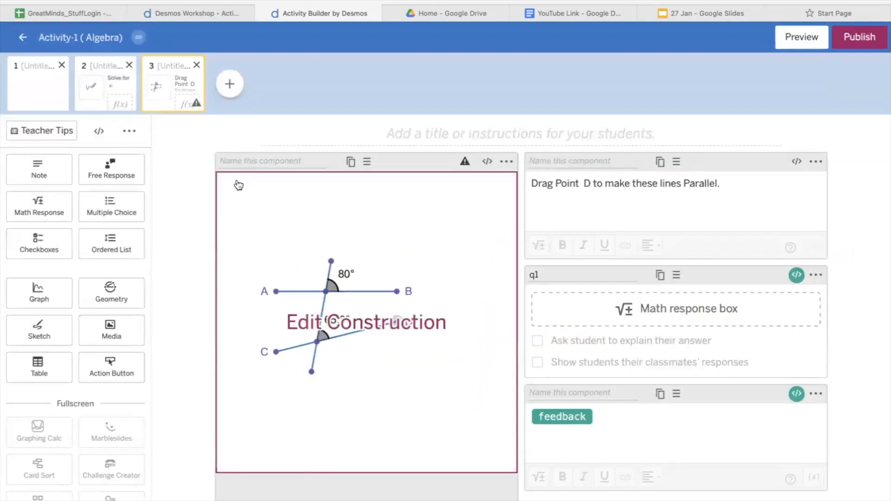
Test screen 3 in the student preview: move D until CD is parallel to AB, submit 80, and show the answer's correctness mark
left_click(796, 44)
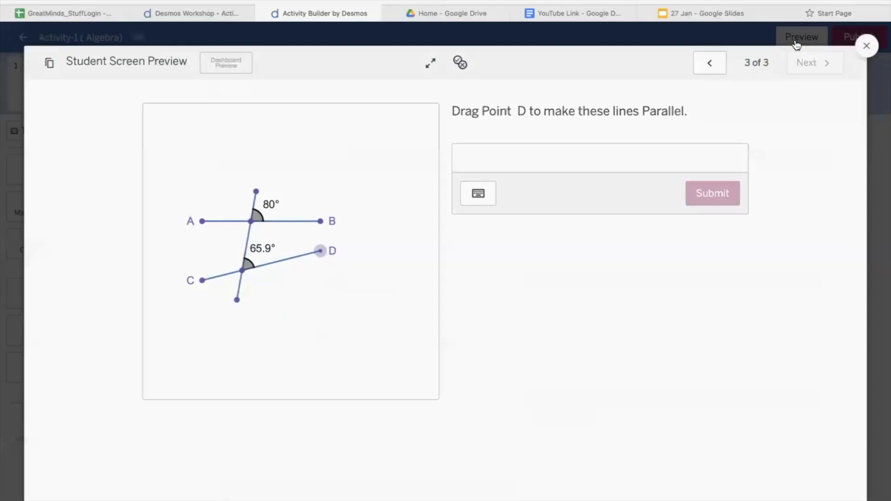
left_click_drag(320, 251, 324, 271)
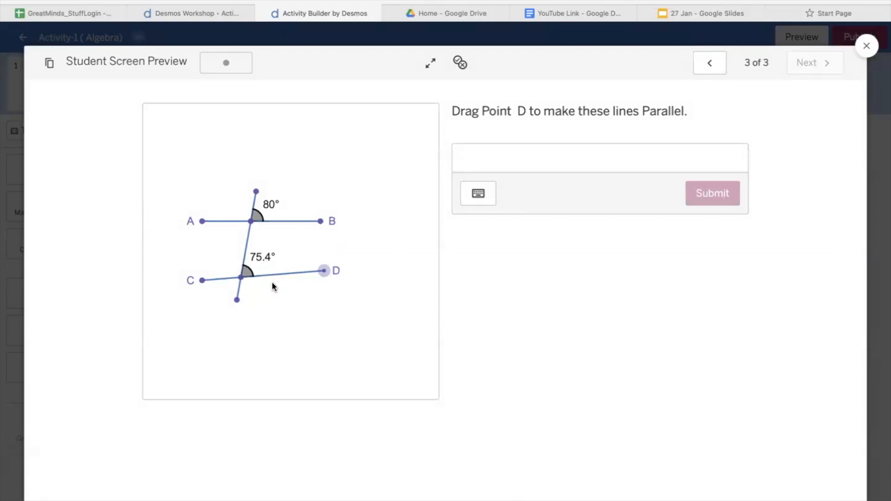
left_click_drag(324, 271, 324, 278)
left_click(565, 156)
type("80")
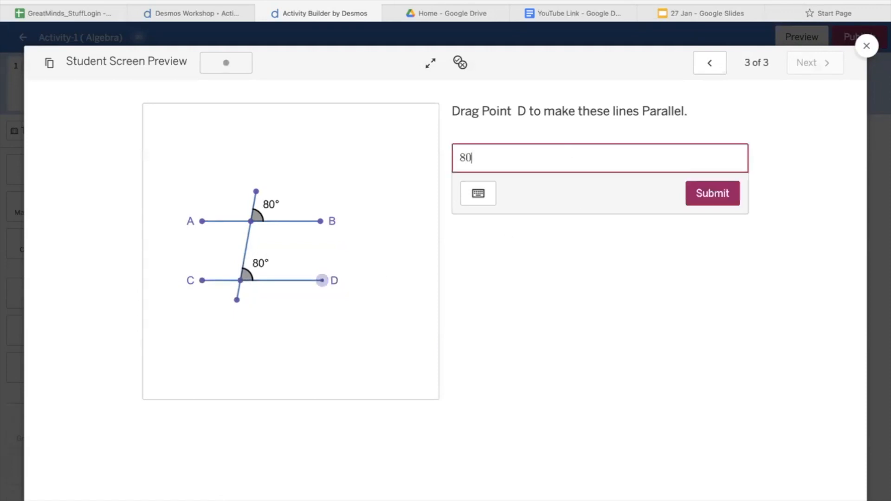
left_click(733, 195)
left_click_drag(464, 238, 548, 243)
left_click(552, 258)
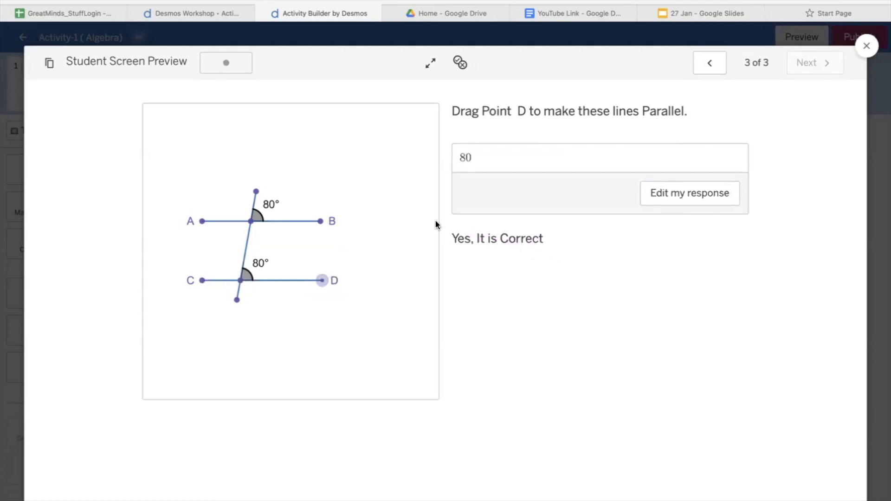
left_click(459, 62)
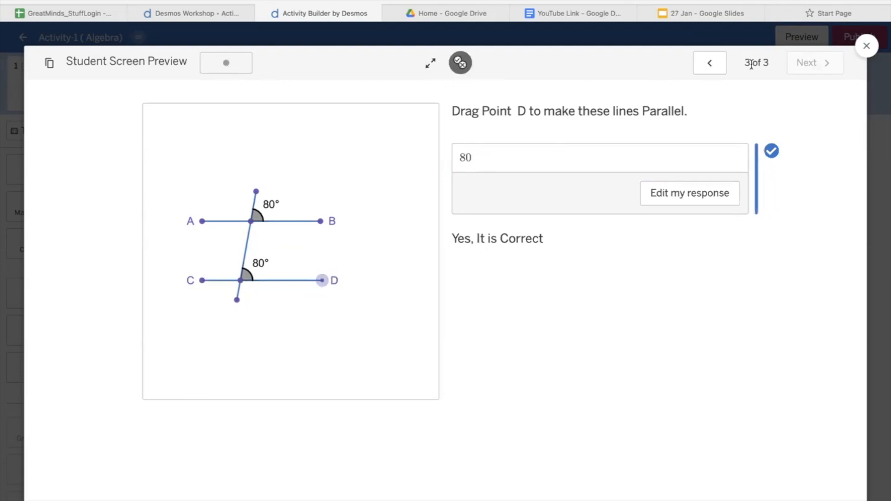
left_click(866, 46)
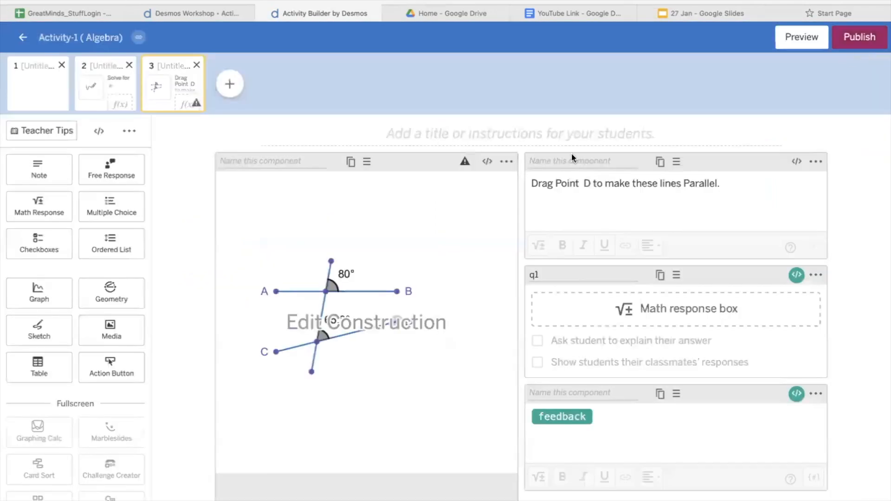
Add the script "readOnly: true" to the geometry component on screen 3
left_click(490, 159)
type("re")
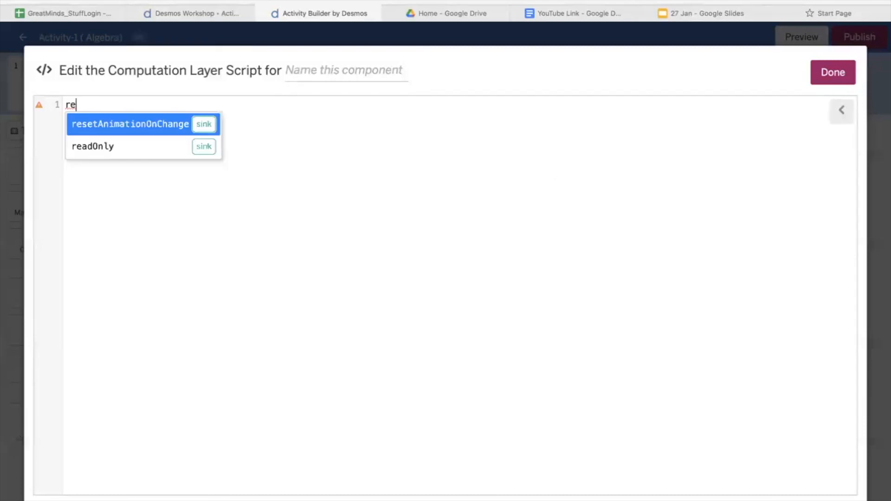
left_click(117, 153)
type("true")
key("Return")
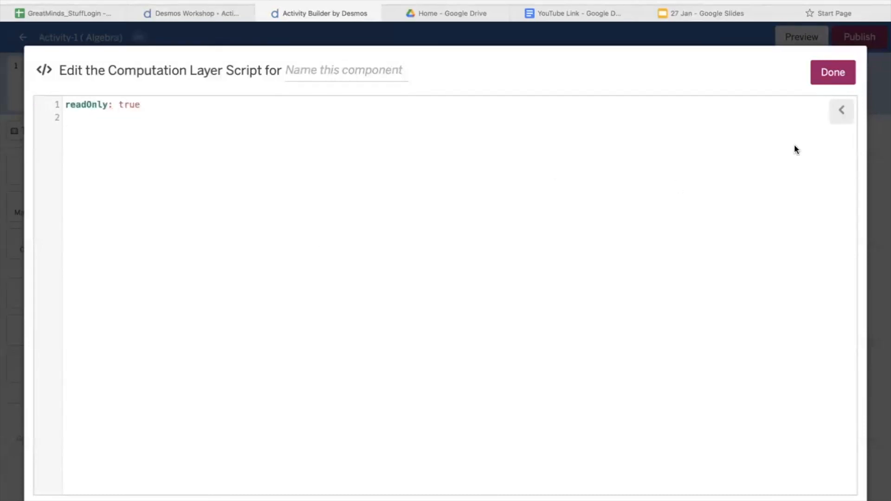
left_click(832, 74)
Preview the read-only version of screen 3, move D until the lower angle is 80°, and submit 80 as the response
left_click(801, 37)
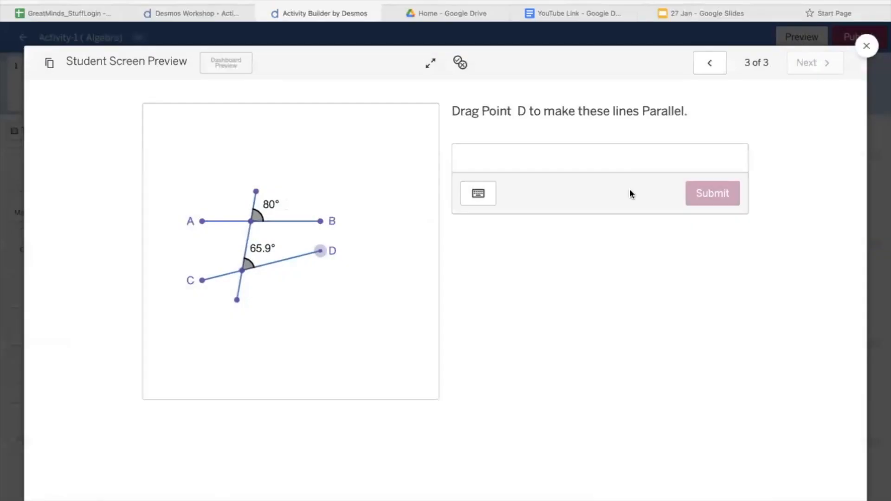
left_click_drag(320, 251, 313, 280)
left_click(514, 148)
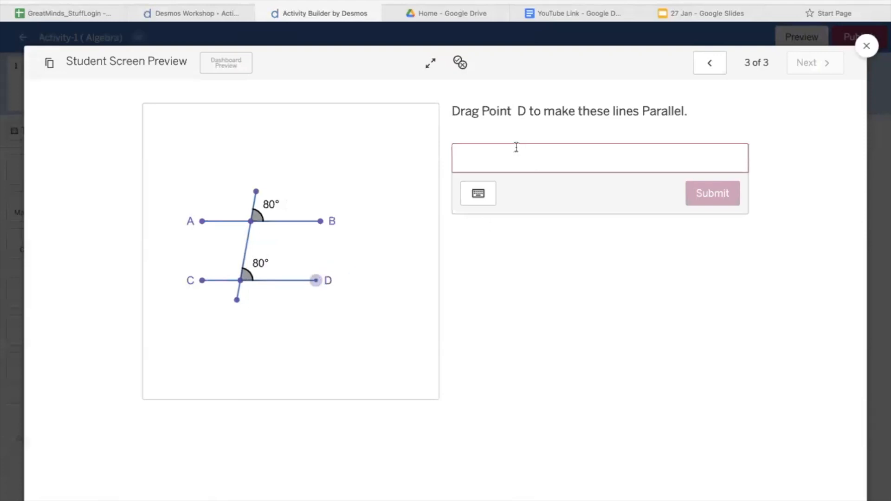
type("80")
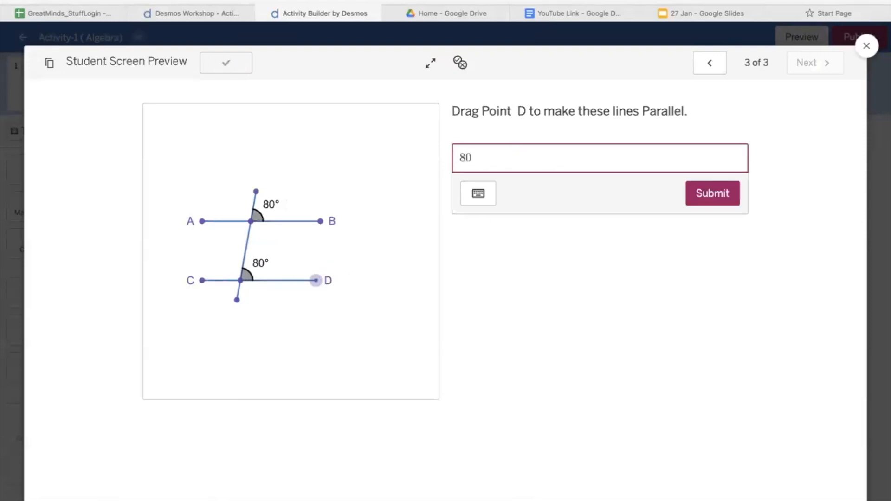
left_click(696, 199)
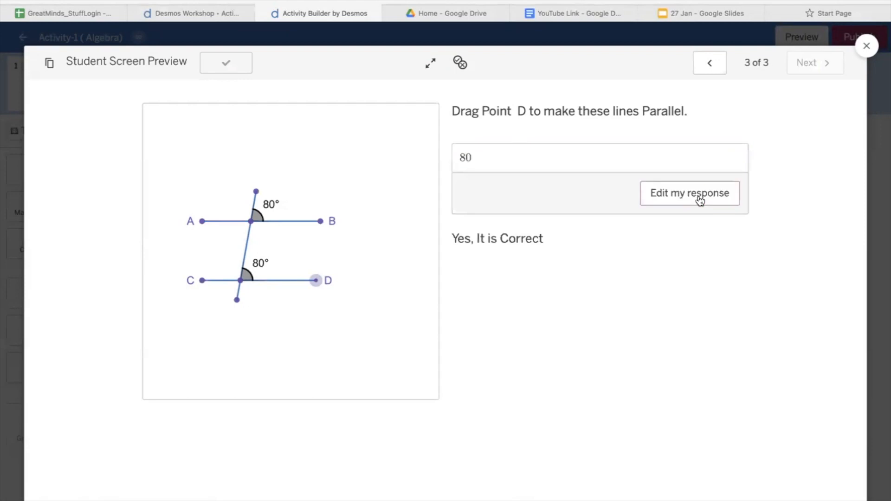
Check the feedback text in the screen 3 preview, then convert the geometry component to a Sketch
left_click_drag(455, 243, 583, 245)
left_click(583, 245)
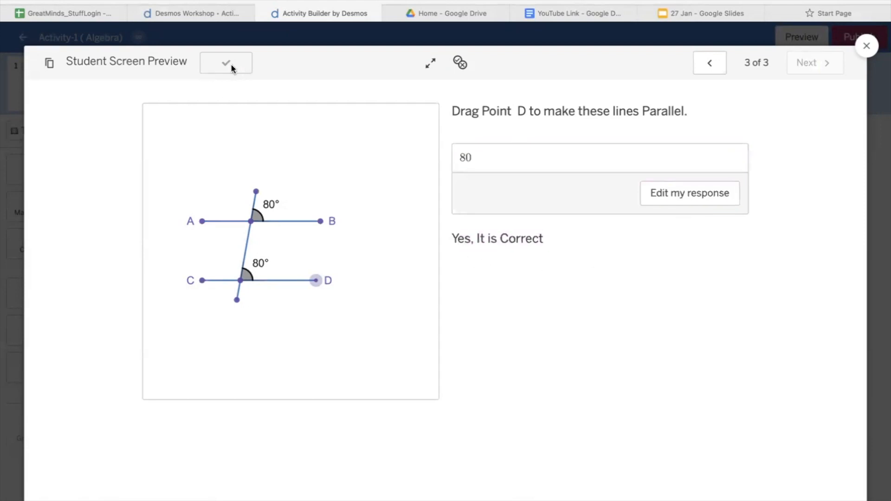
left_click(866, 45)
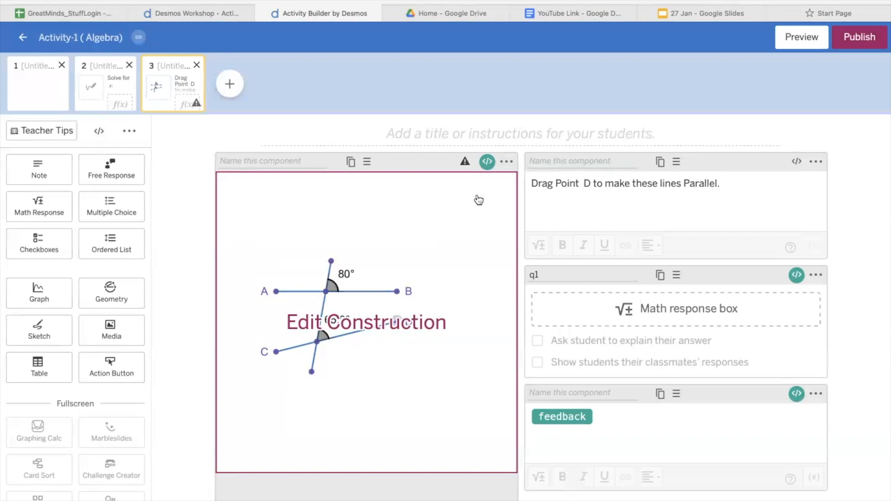
left_click(506, 161)
left_click(464, 217)
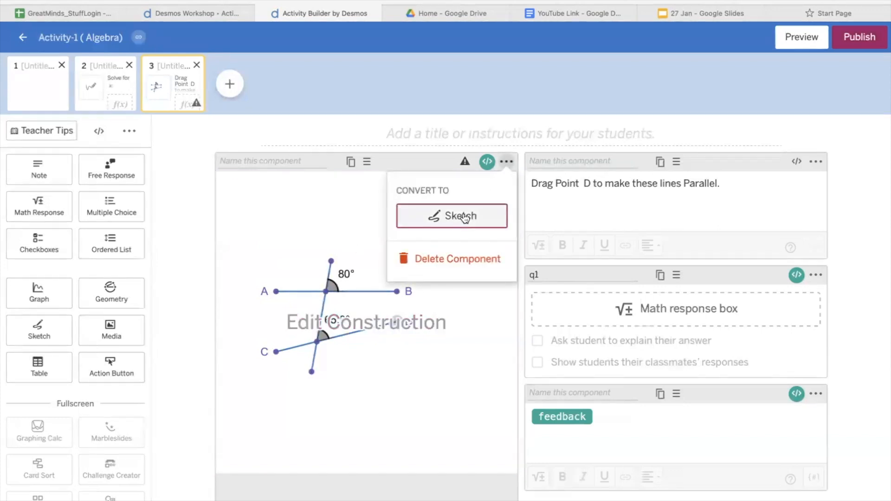
Preview screen 3 and test the sketch tools by drawing freehand strokes over the construction and clearing them
left_click(791, 40)
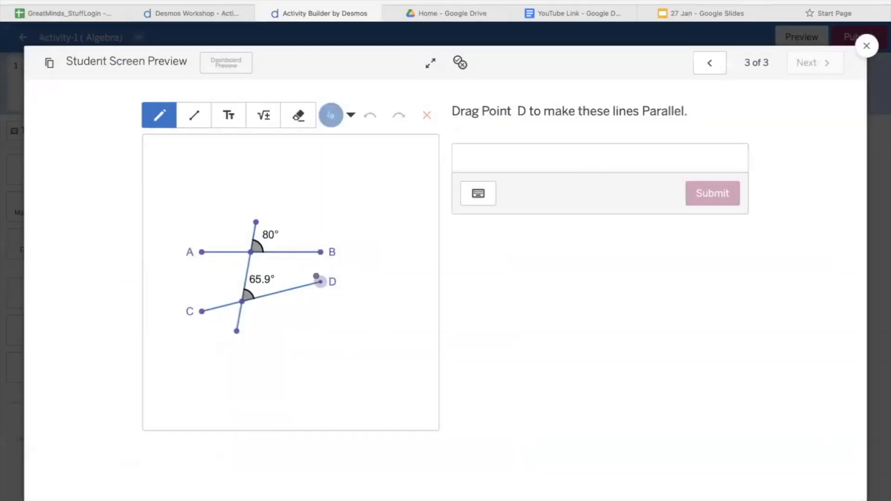
mouse_move(284, 209)
left_mouse_down()
mouse_move(165, 306)
mouse_move(220, 266)
mouse_move(234, 307)
left_mouse_up()
left_click_drag(325, 201, 293, 272)
mouse_move(279, 307)
left_mouse_down()
mouse_move(279, 331)
mouse_move(370, 319)
left_mouse_up()
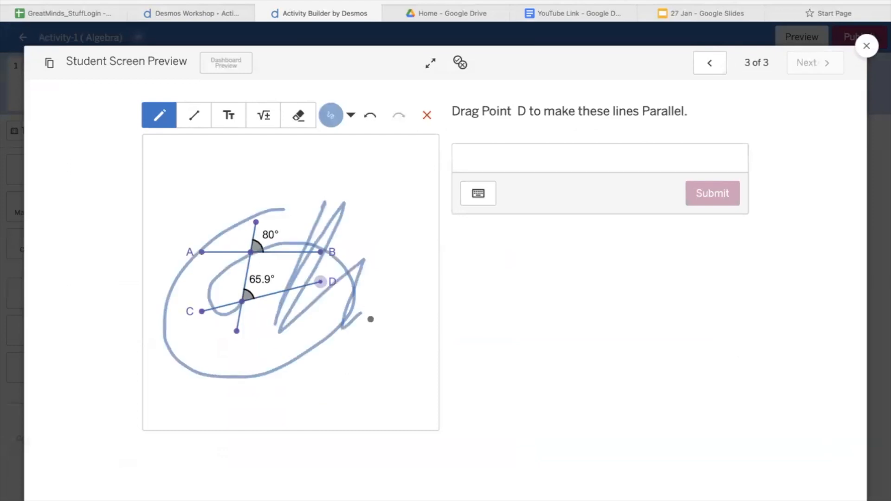
left_click(427, 115)
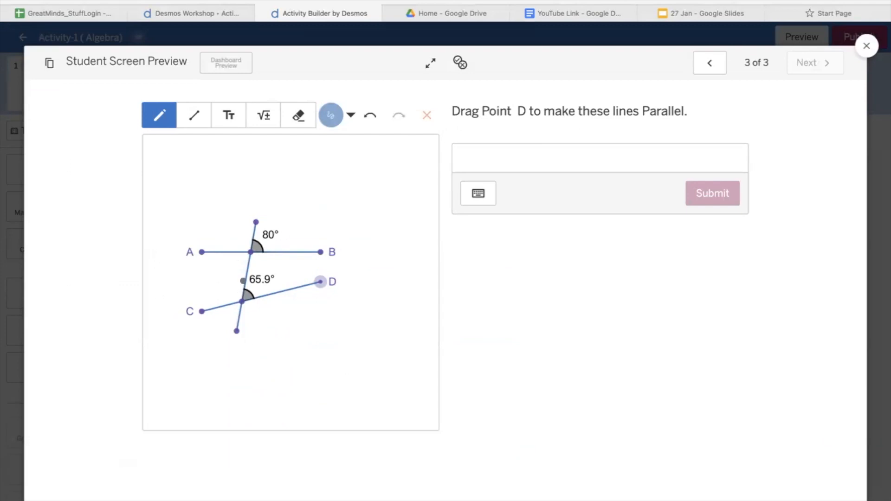
left_click_drag(244, 238, 227, 305)
left_click(866, 46)
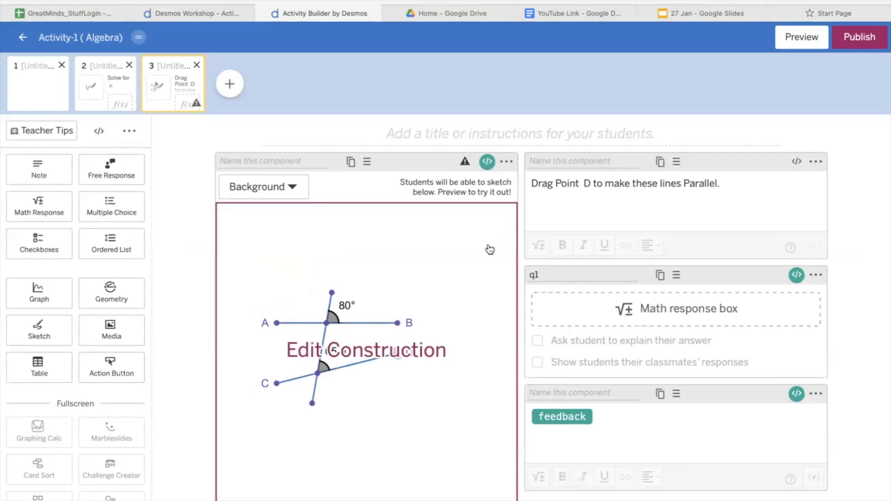
Add a blank screen 4, then copy screen 14 "Q3" from the Desmos Workshop activity
left_click(229, 84)
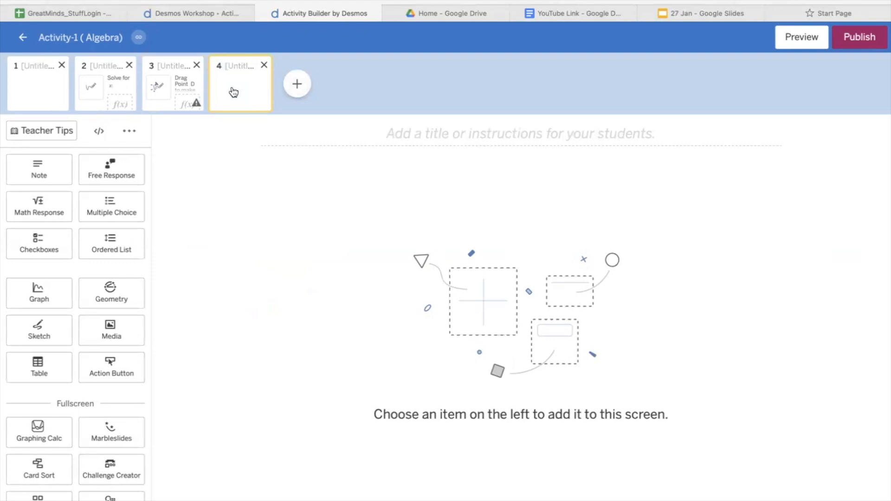
left_click(186, 21)
scroll(513, 334, "down", 4)
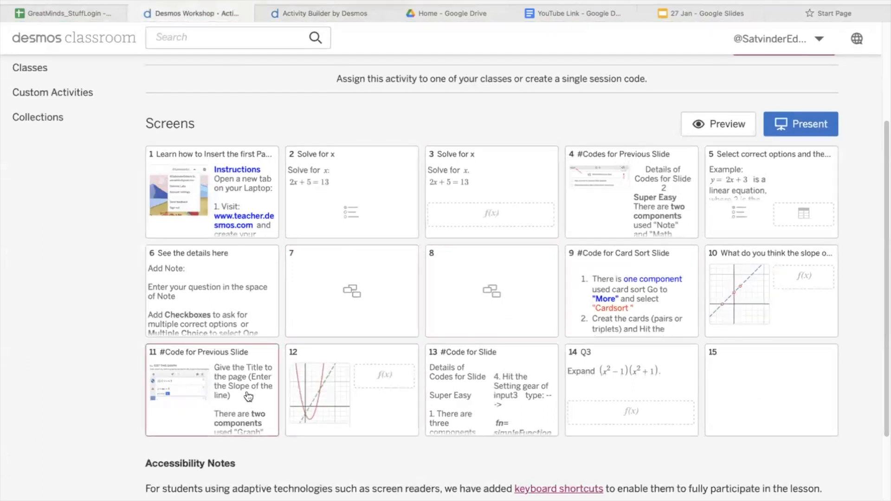
left_click(668, 385)
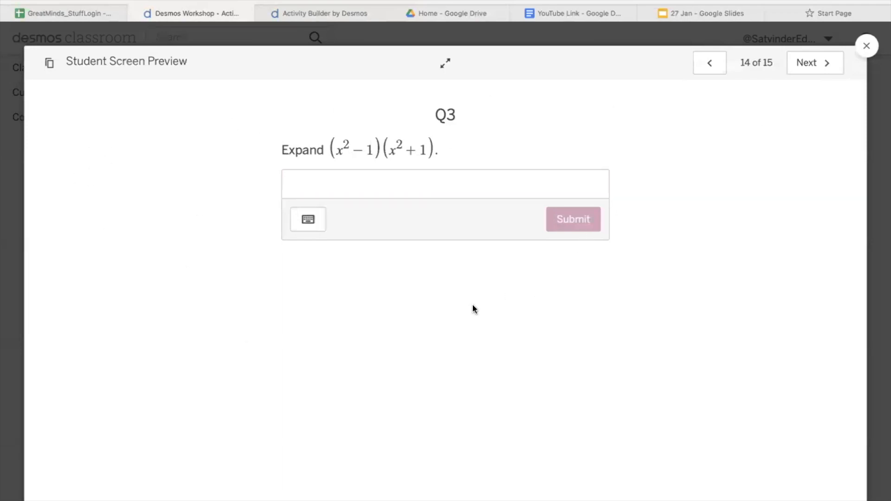
left_click(294, 183)
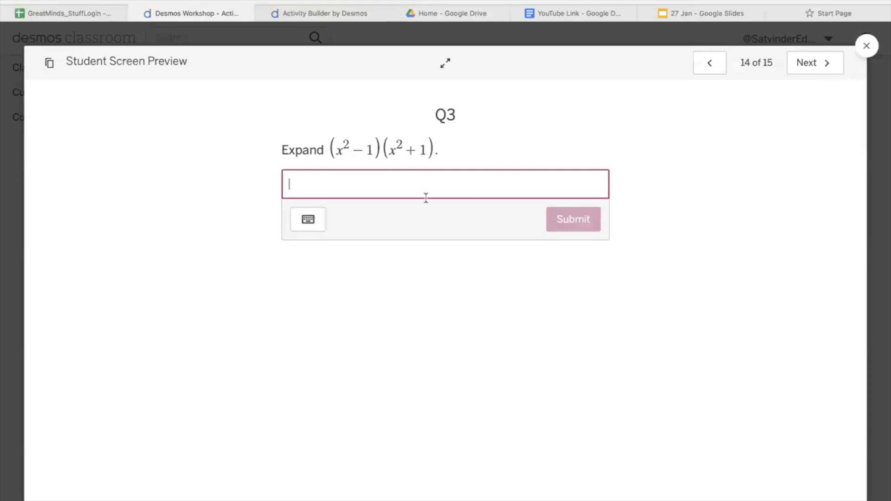
left_click(51, 66)
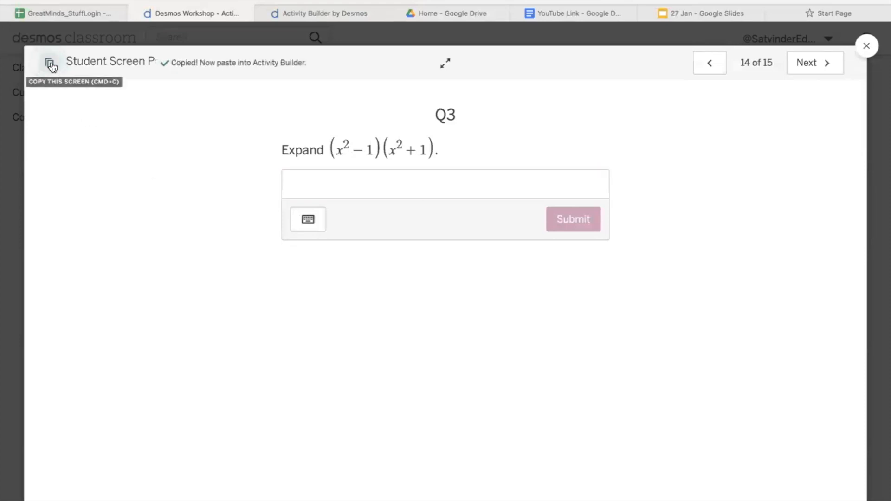
left_click(866, 45)
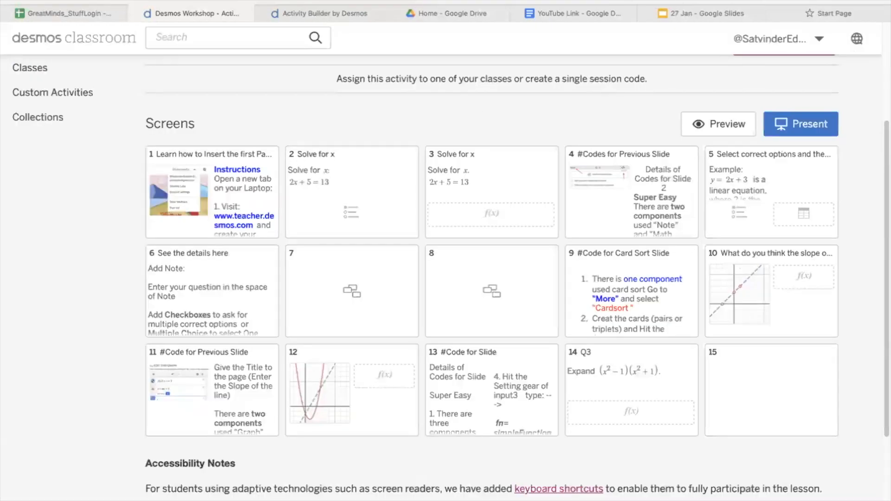
Return to Activity-1 (Algebra) and paste the copied Q3 screen into screen 4
left_click(244, 34)
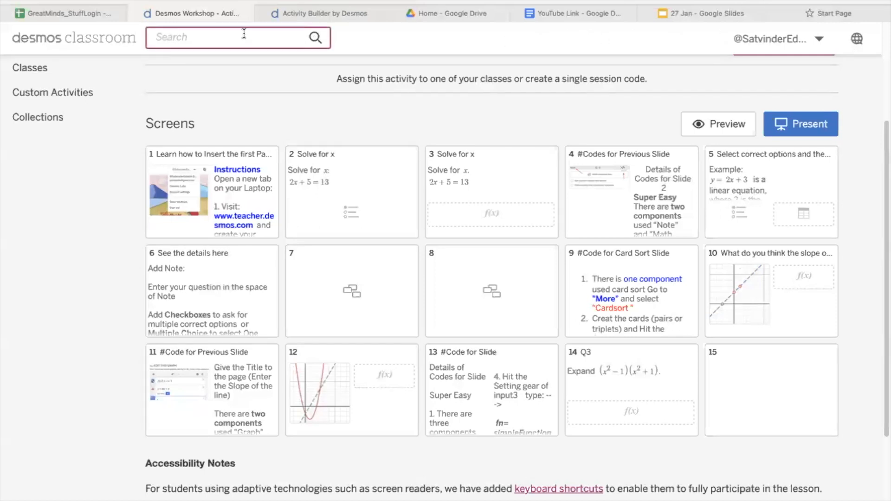
left_click(269, 18)
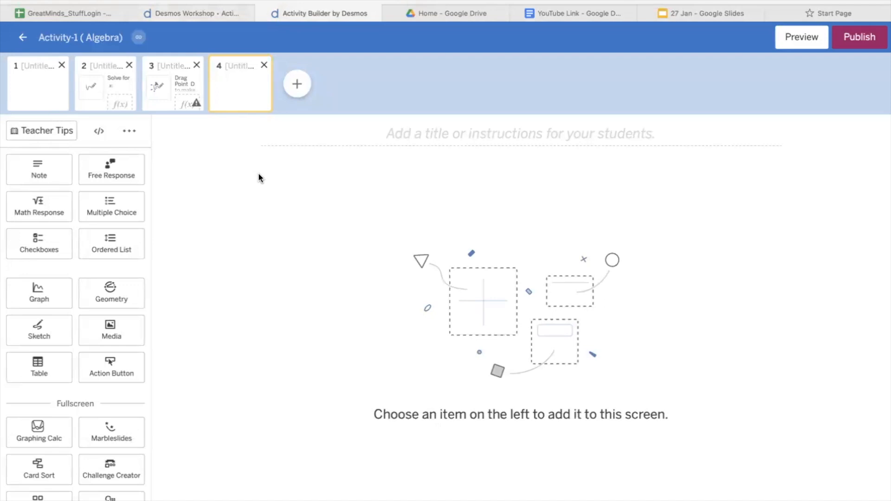
key("ctrl+v")
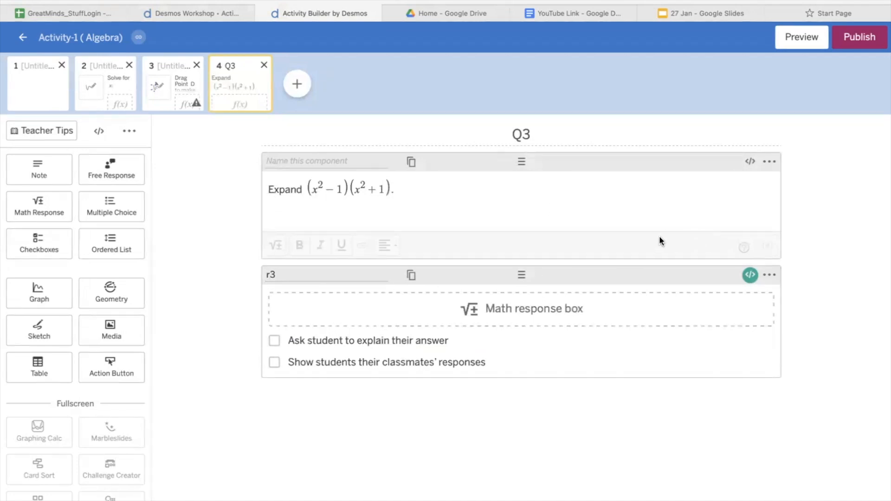
Copy the feedback note from screen 3 to screen 4 and place it below the math response component
left_click(167, 88)
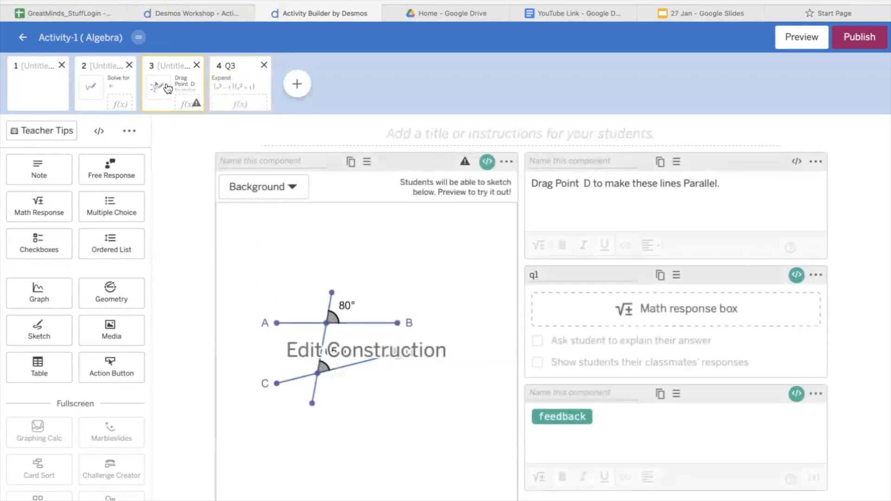
left_click(660, 397)
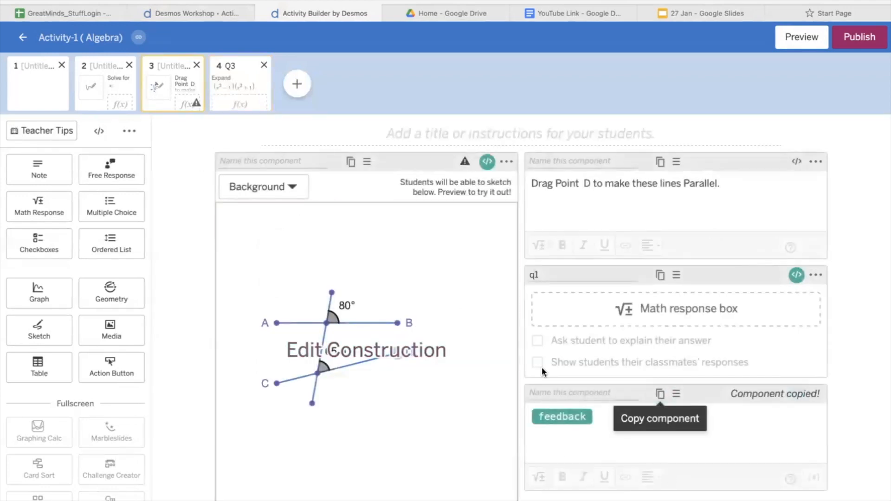
left_click(243, 103)
key("ctrl+v")
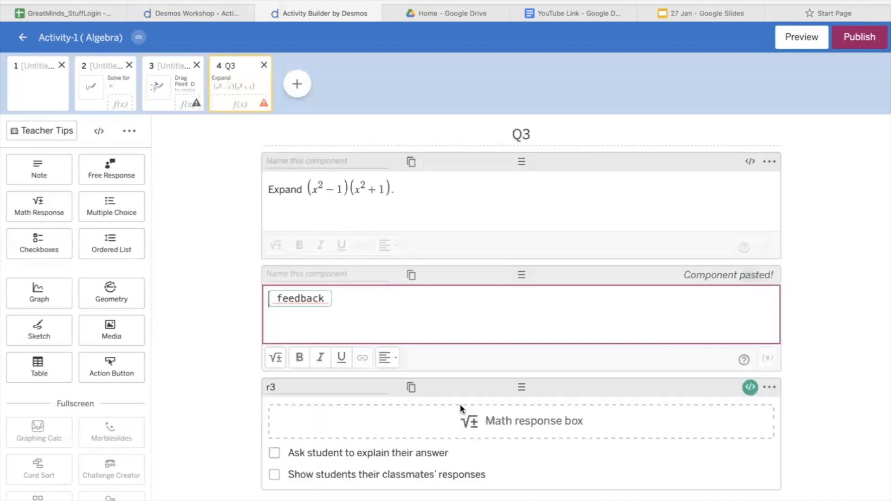
left_click_drag(522, 390, 516, 277)
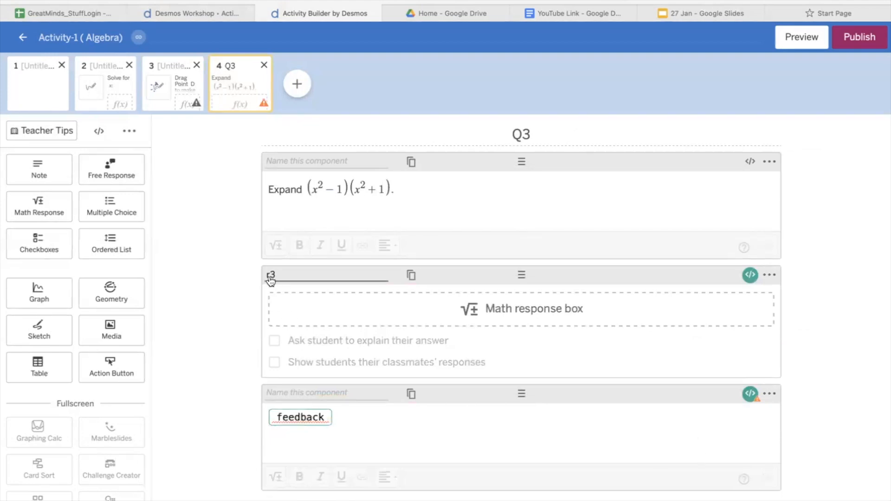
Replace q1 with r1 before numericValue in the script of screen 4's feedback note
left_click(749, 394)
mouse_move(156, 105)
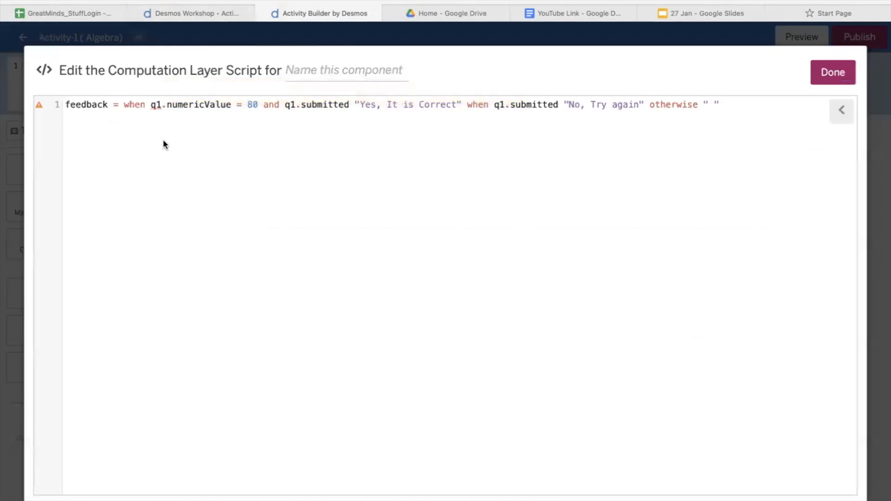
key("BackSpace")
key("BackSpace")
type("r1")
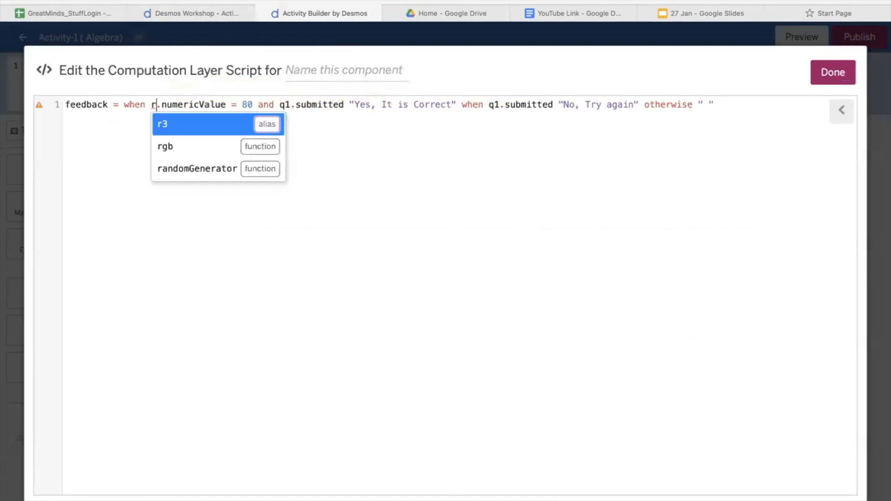
left_click(820, 77)
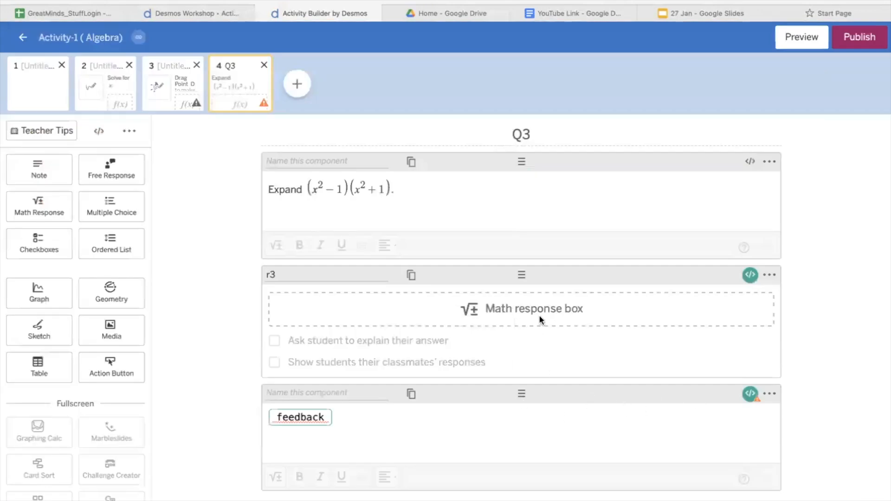
In the feedback script, change the first q1.submitted reference to r1.submitted and the last one to r3.submitted
left_click(750, 394)
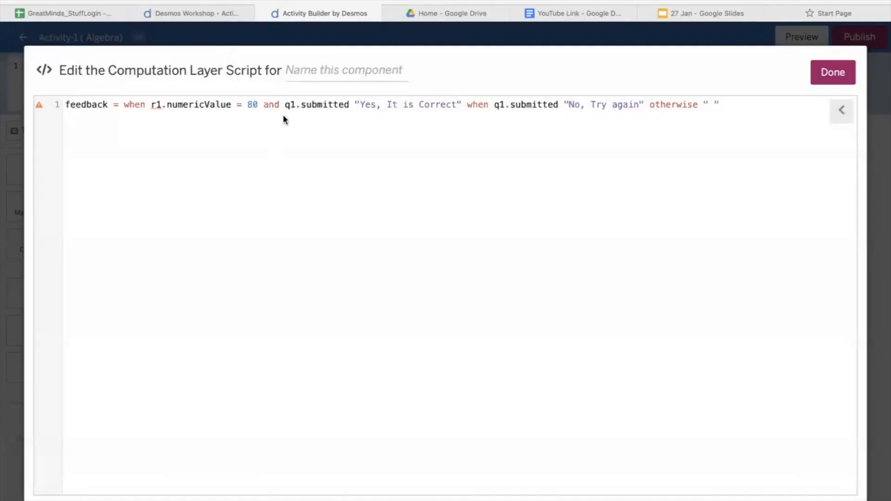
left_click(290, 104)
key("BackSpace")
type("r")
left_click(498, 106)
key("BackSpace")
type("r")
key("BackSpace")
type("3")
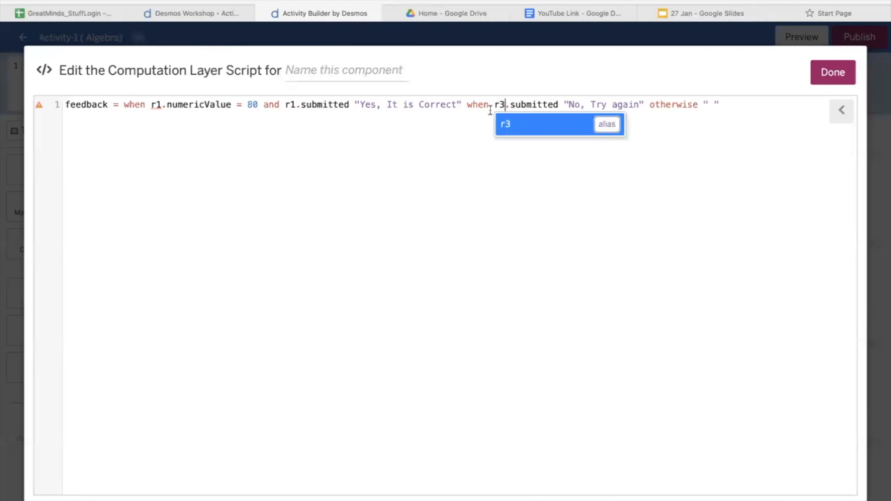
Change the two remaining r1 references in the feedback script to r3 and save the script
left_click(294, 106)
key("BackSpace")
type("3")
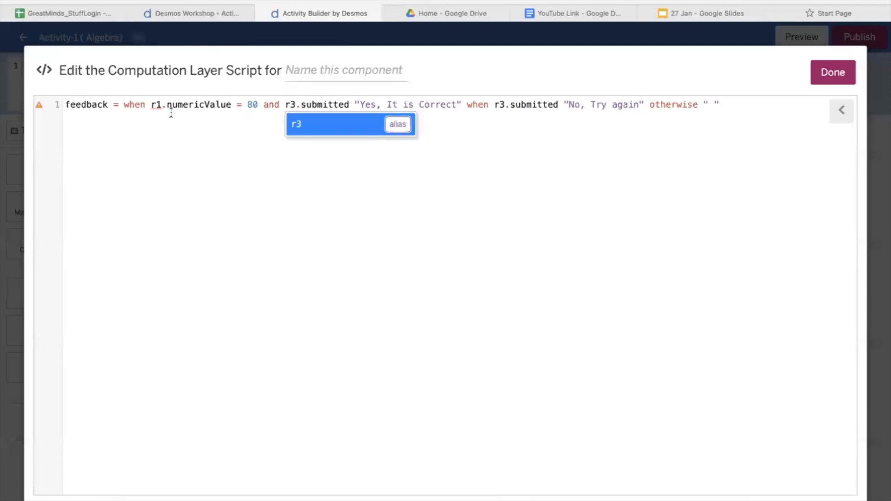
left_click(158, 106)
key("BackSpace")
type("3")
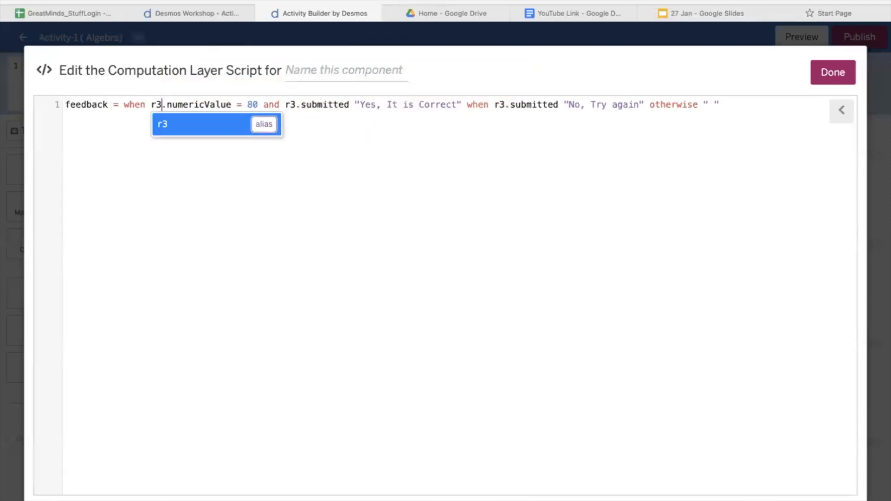
left_click(174, 135)
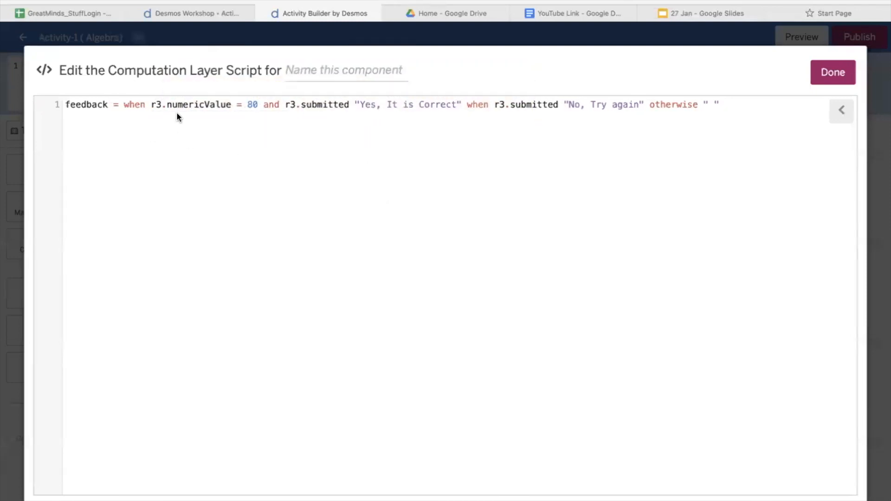
left_click(827, 77)
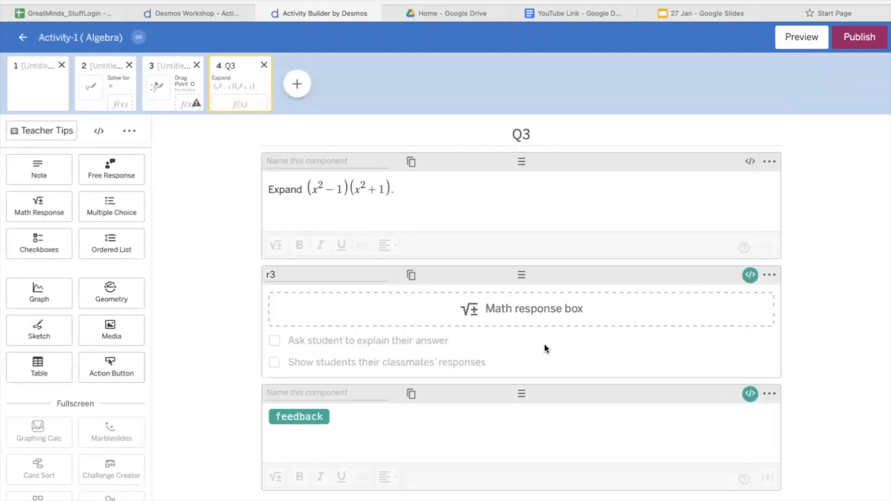
Preview the Q3 screen, submit 80 as the response, and check the feedback text
left_click(801, 38)
left_click(443, 180)
type("80")
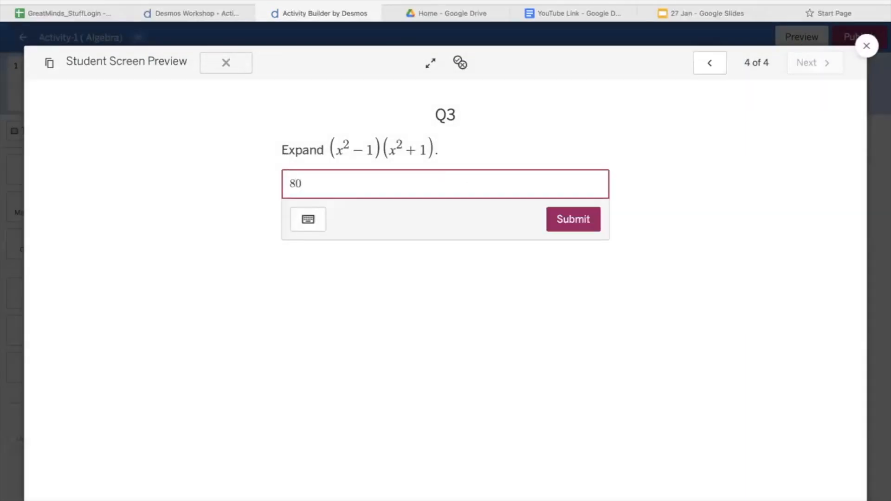
key("Return")
left_click_drag(301, 264, 375, 263)
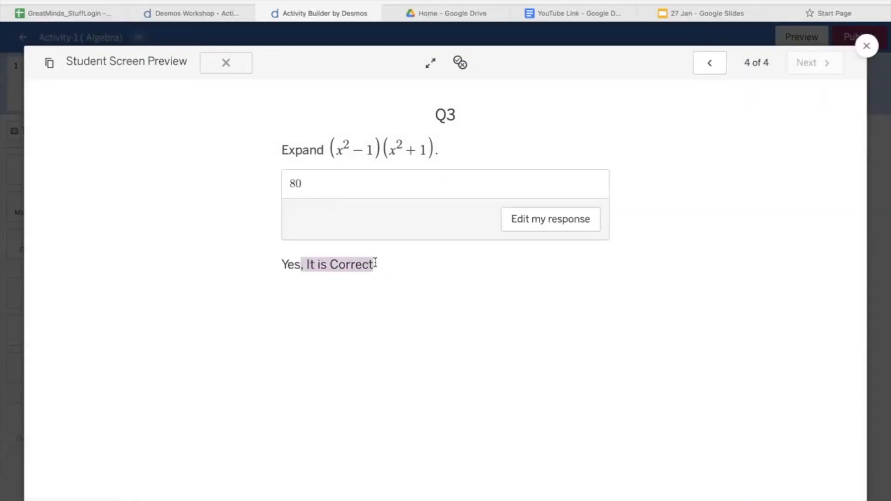
left_click(866, 45)
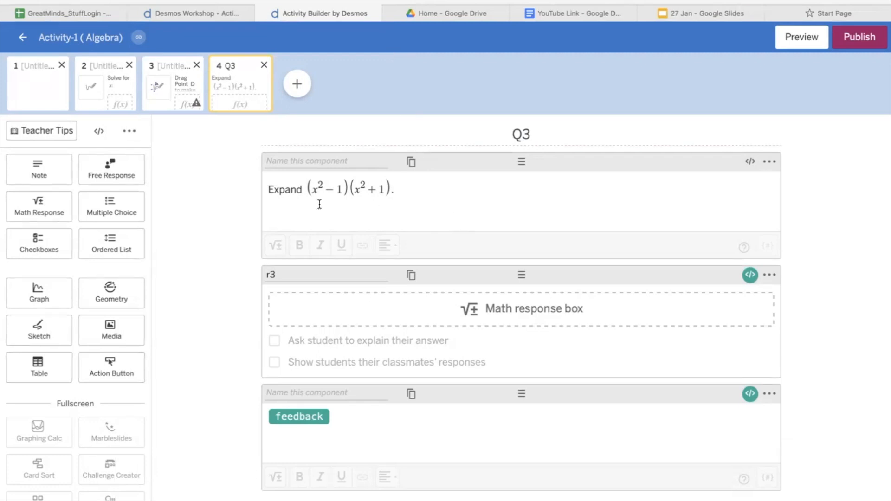
left_click(309, 193)
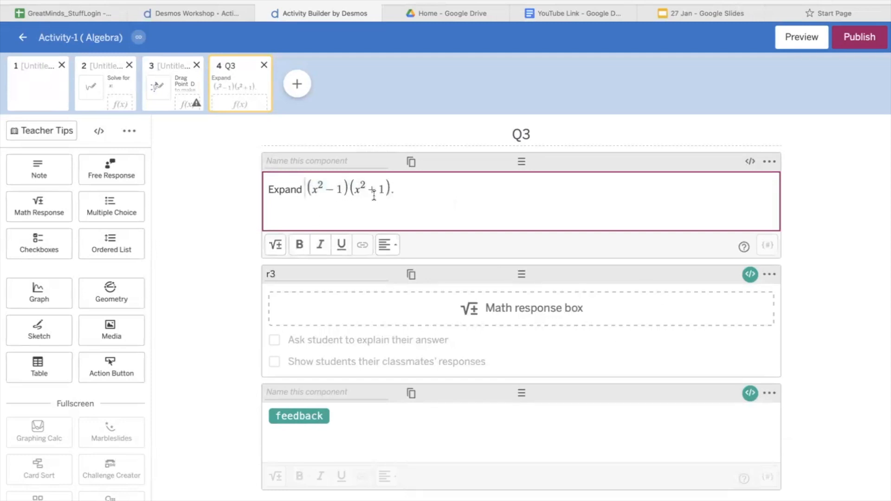
left_click(175, 95)
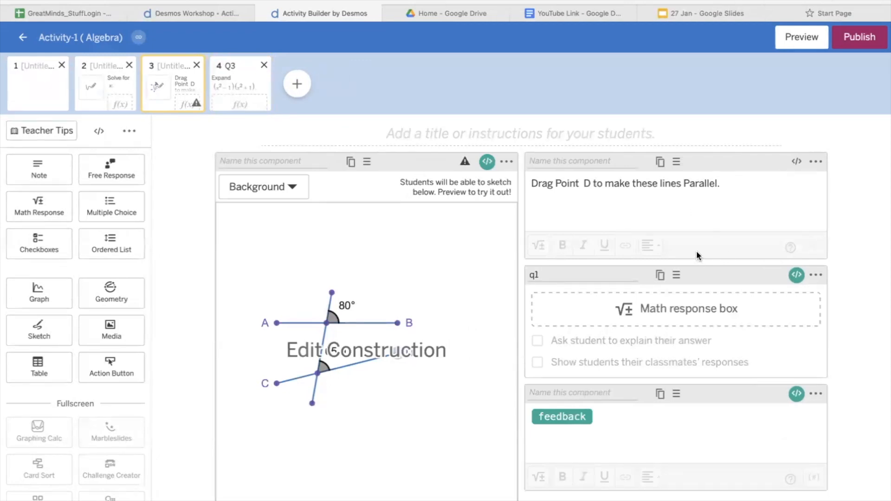
left_click(244, 83)
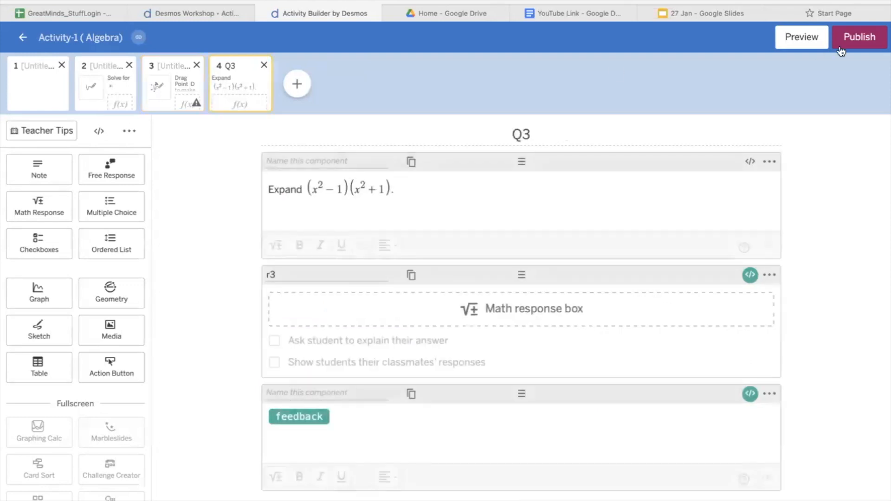
Preview the Q3 screen and review the variable and answer lines in the script of response r3
left_click(788, 45)
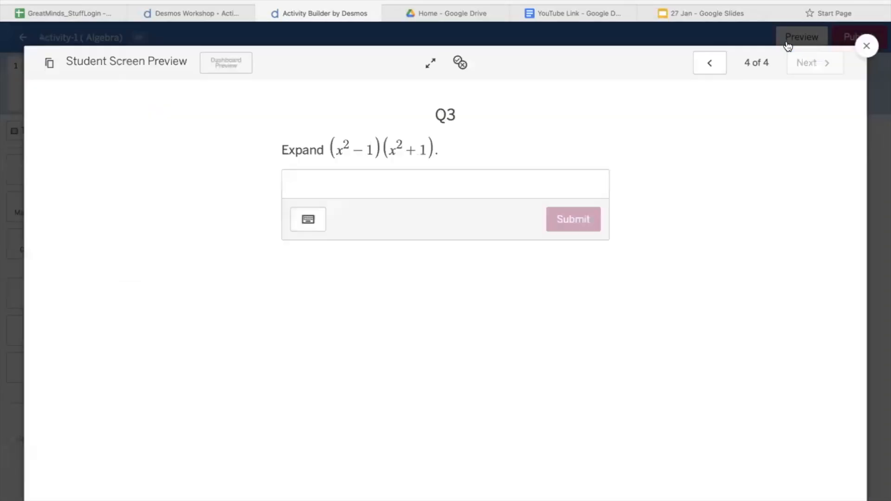
left_click(866, 44)
left_click(750, 276)
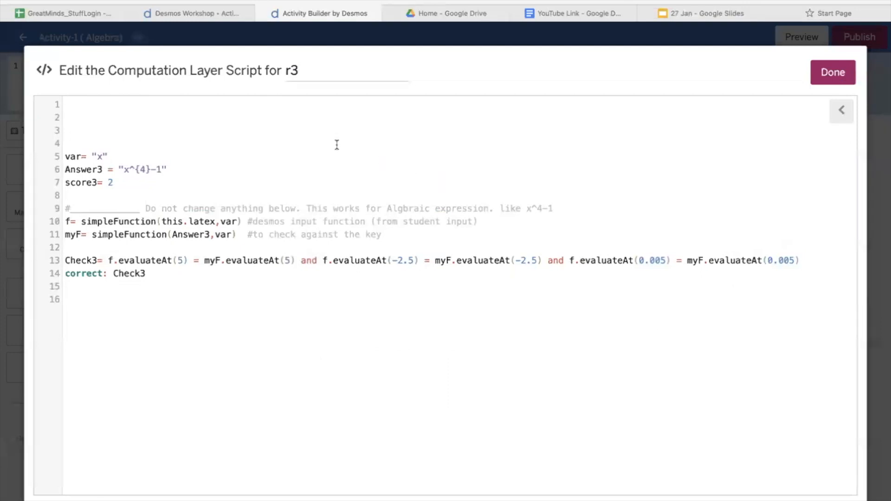
left_click(87, 157)
key("Right")
key("Right")
key("Right")
key("Right")
key("Right")
key("Right")
key("Right")
key("Right")
key("Right")
key("Right")
left_click(825, 77)
Change the expression in the Q3 question note to (x^2-2)(x^2+2)
left_click(340, 203)
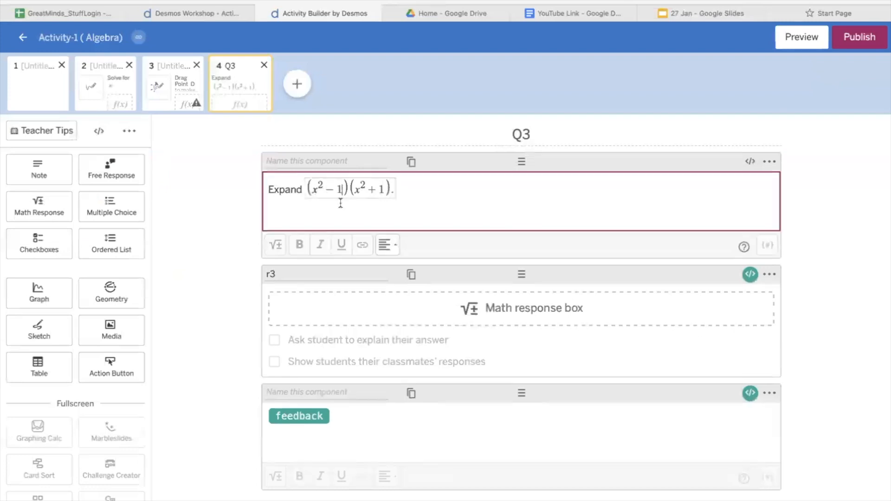
key("Right")
key("BackSpace")
type("2")
Set Answer3 to "x^{4}-4" in the script of response r3 and save the script
left_click(749, 275)
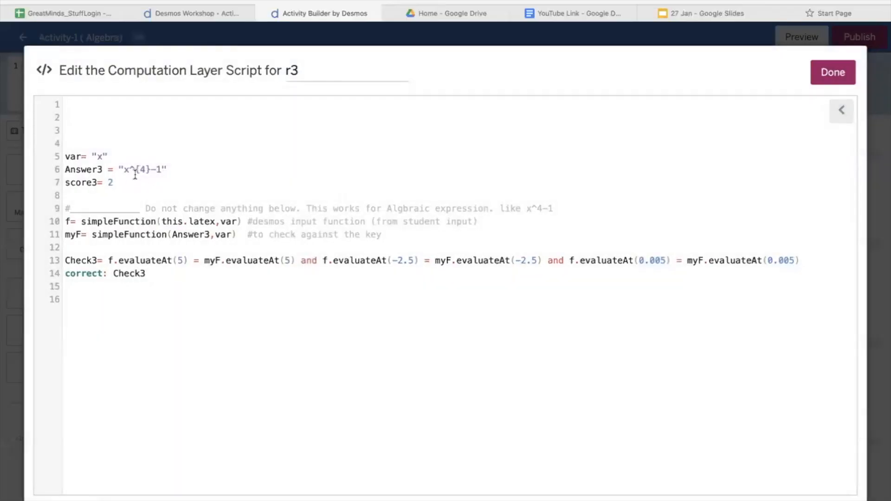
left_click(163, 174)
key("BackSpace")
type("4")
left_click(187, 277)
left_click_drag(65, 185, 111, 187)
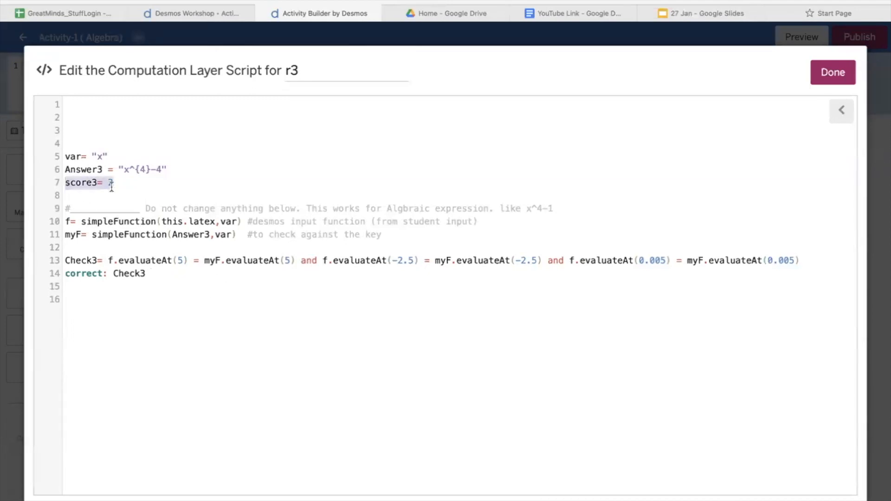
left_click(124, 188)
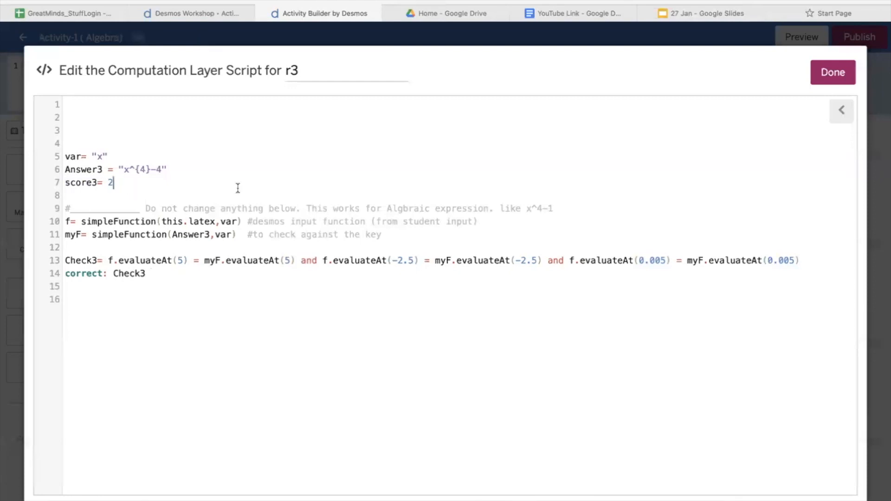
left_click(826, 81)
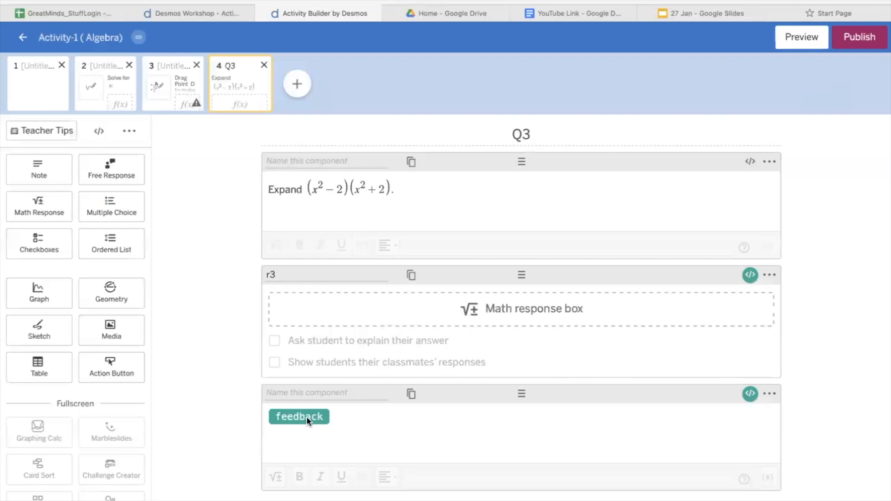
Examine the numericValue condition in the feedback note's script and the Check3 variable in the r3 script
left_click(751, 394)
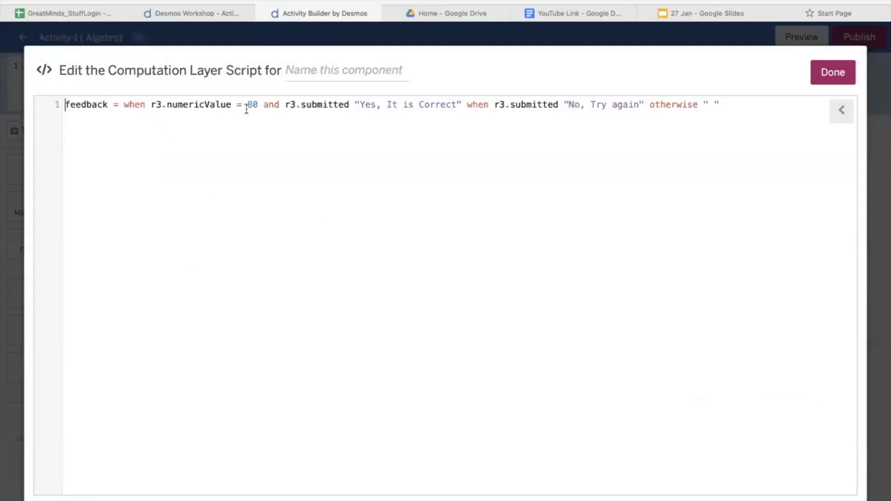
left_click_drag(166, 106, 229, 106)
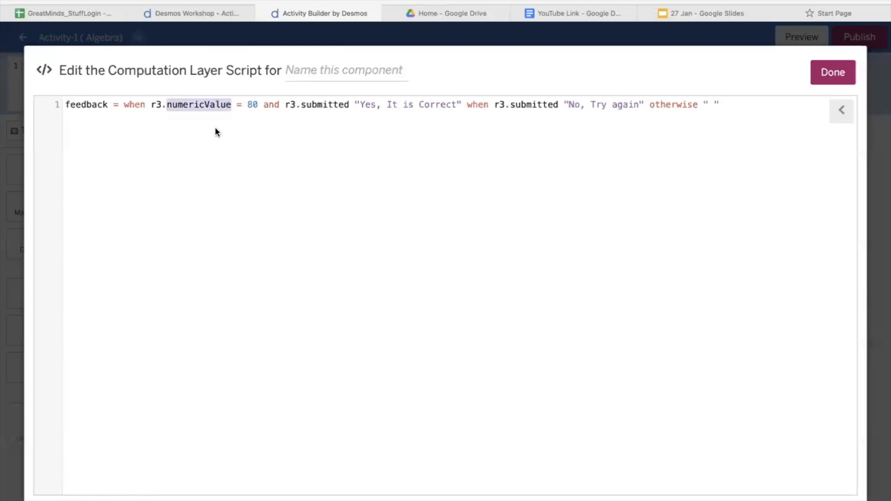
left_click(212, 142)
left_click(825, 80)
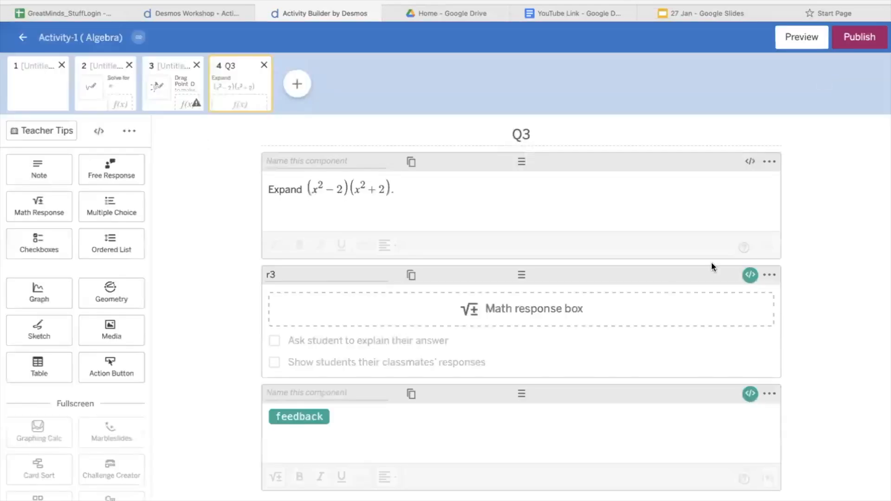
left_click(750, 275)
left_click(195, 285)
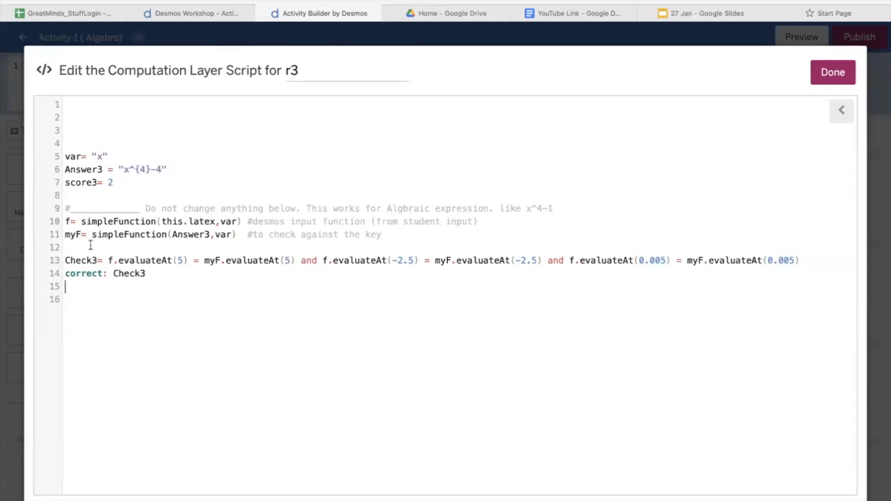
left_click_drag(65, 260, 97, 260)
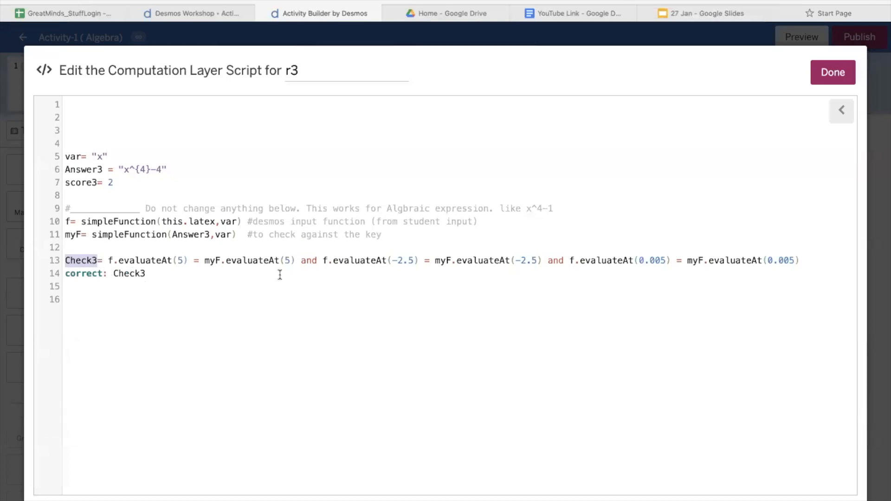
left_click(82, 261)
left_click_drag(63, 262, 96, 263)
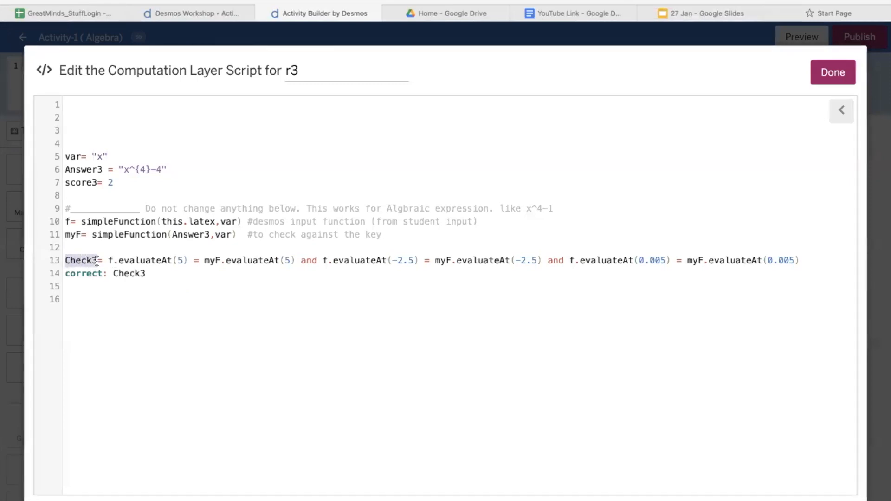
left_click(831, 72)
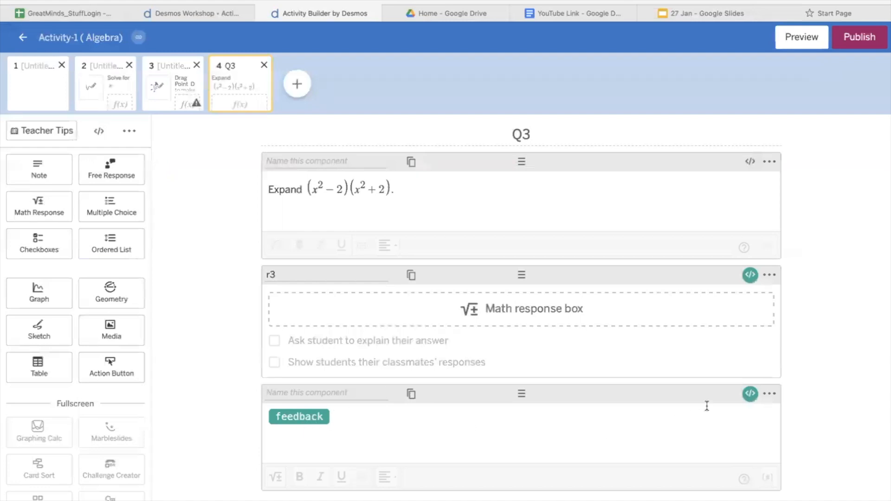
In the feedback note's script, replace the condition r3.numericValue = 80 with r3.script.Check3 and save the script
left_click(749, 395)
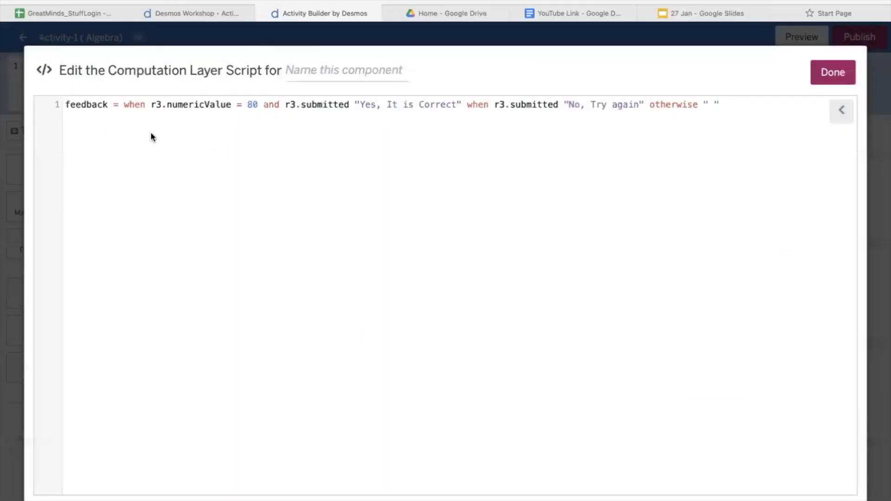
left_click_drag(150, 104, 258, 104)
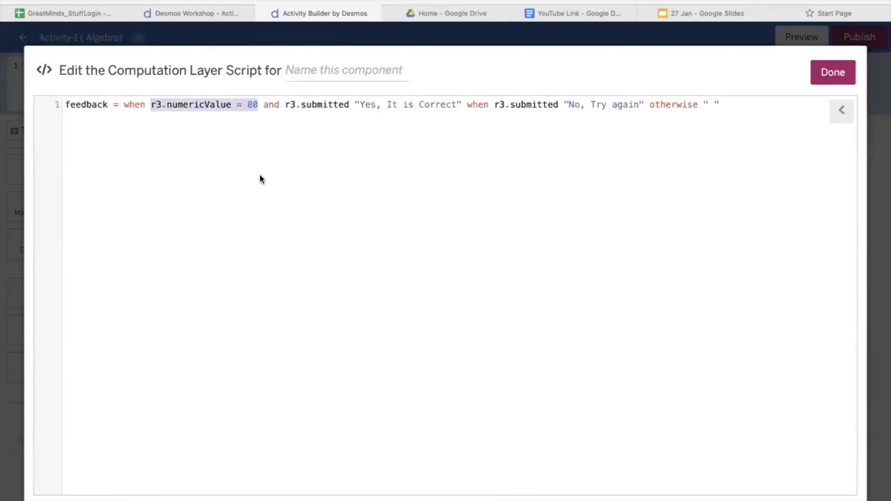
type("r3")
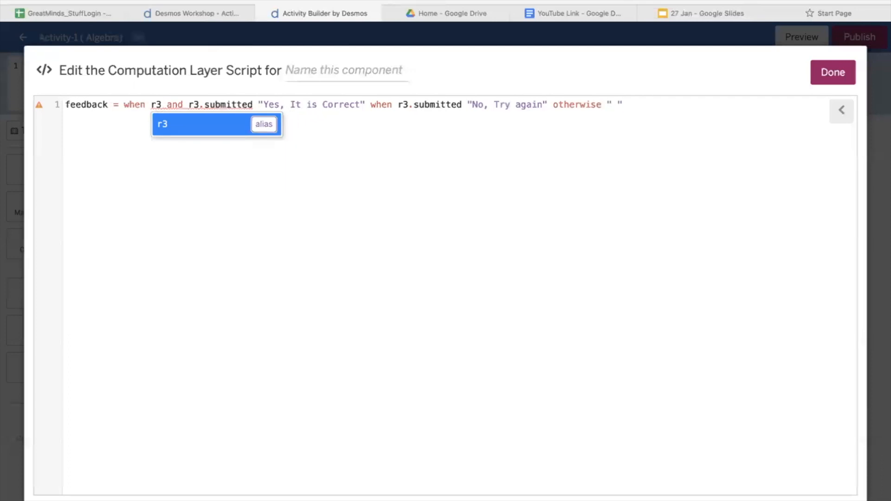
type(".")
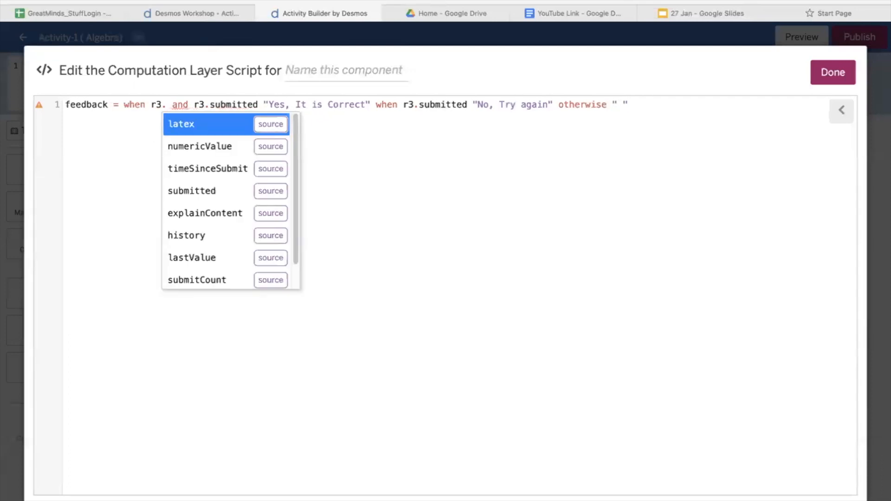
key("Up")
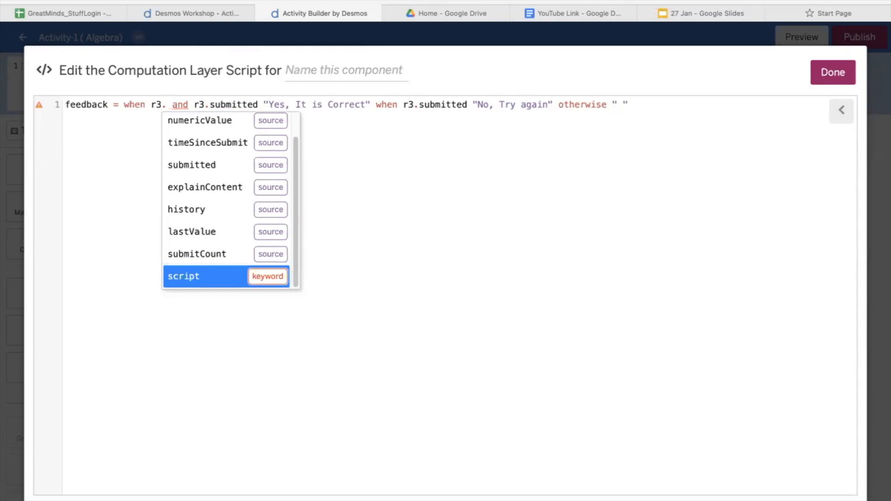
key("Return")
type(".script")
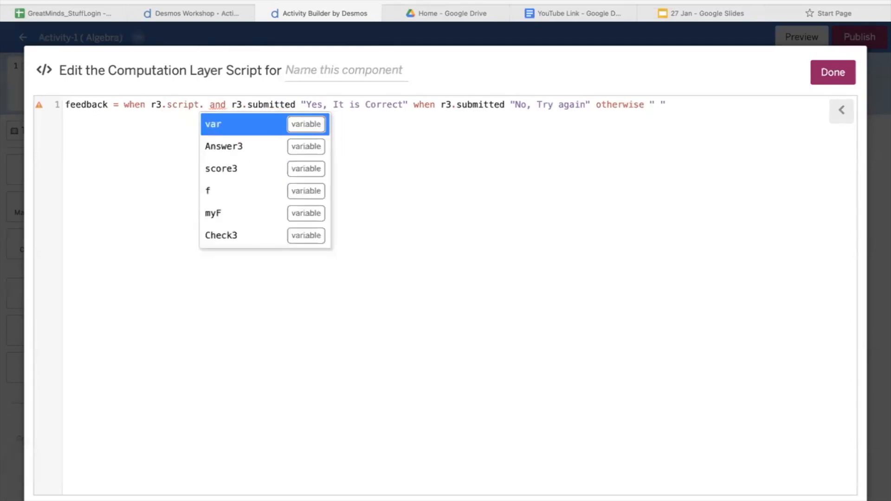
key("Down")
key("Down")
key("Down")
key("Down")
key("Down")
key("Return")
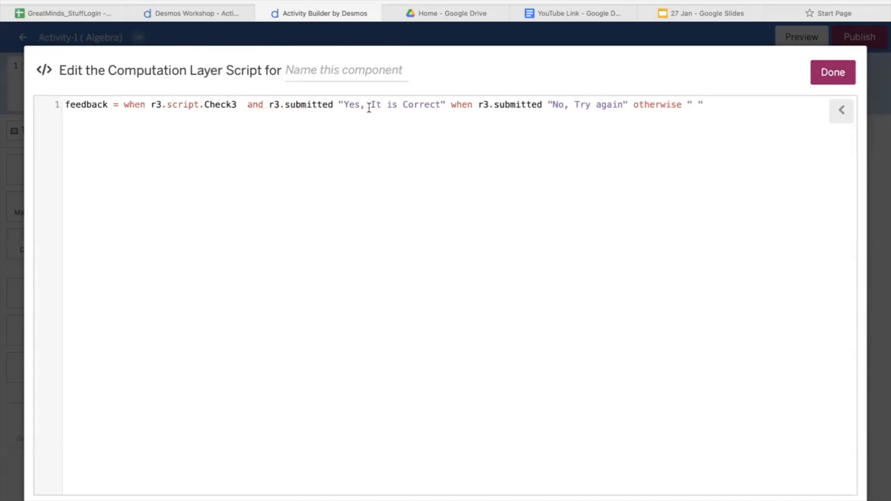
left_click(838, 75)
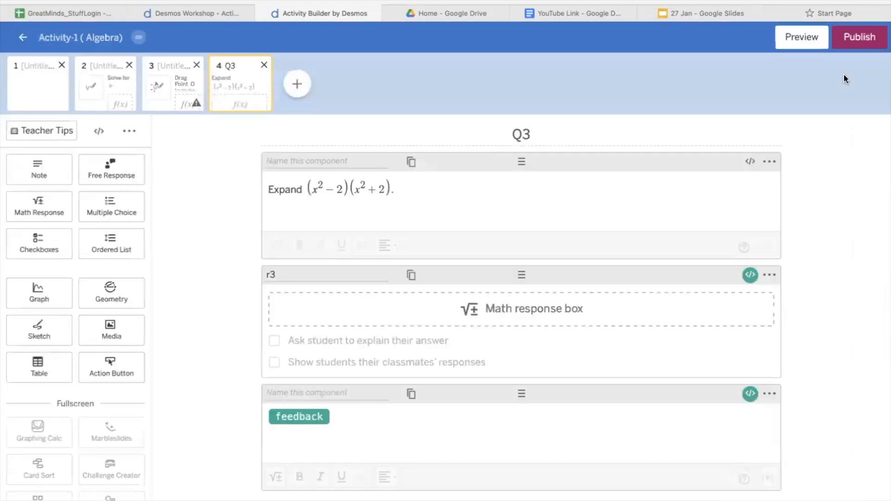
Preview the Q3 screen, submit x^4-4 as the response, check the feedback text, and close the preview
left_click(802, 39)
left_click(318, 192)
type("x^4")
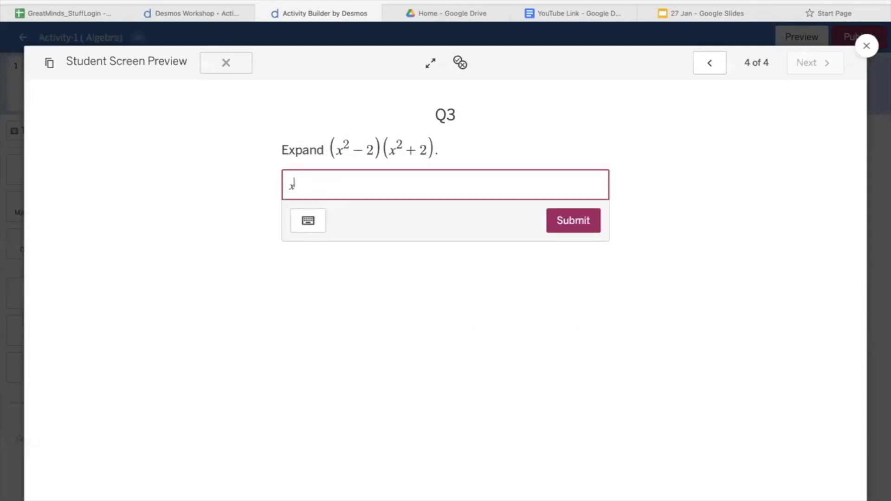
type("-4")
key("Return")
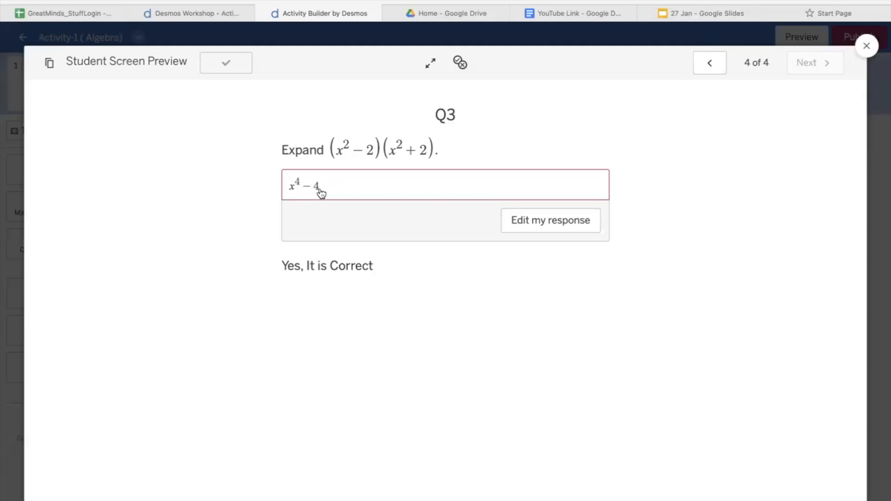
left_click(867, 47)
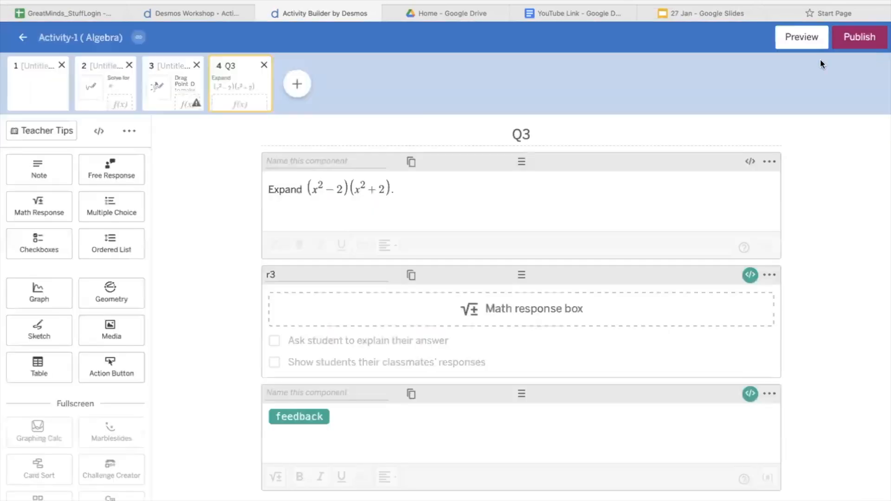